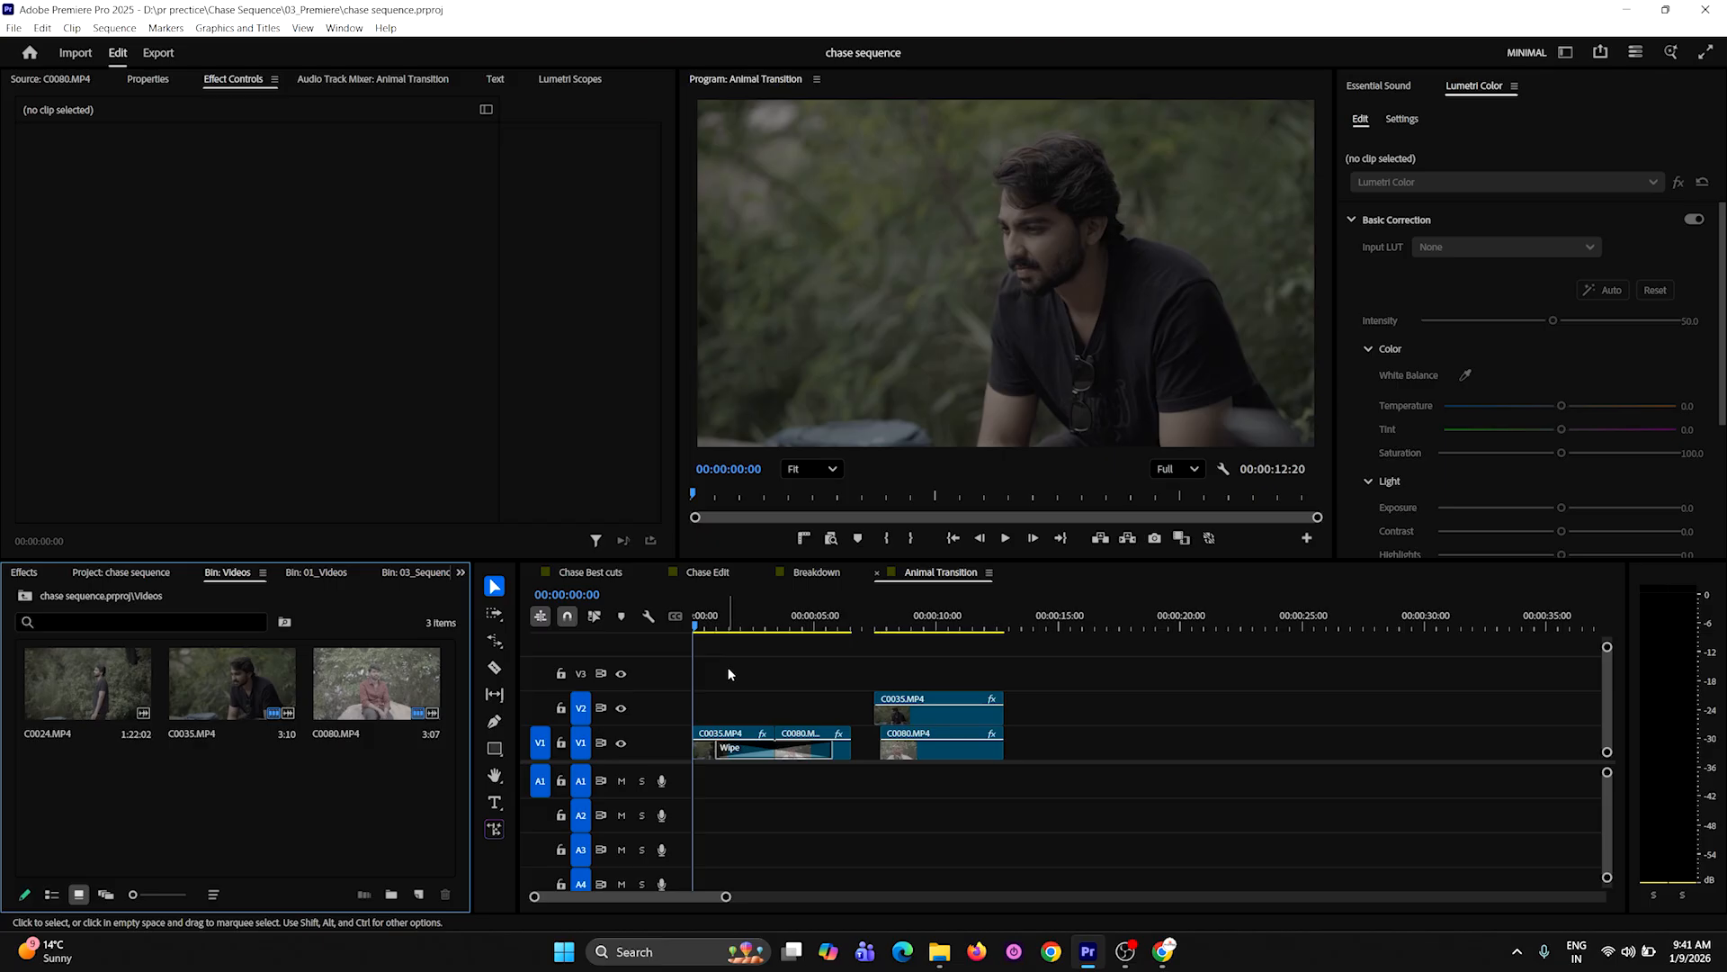
Play back the existing Wipe transition and the stacked-clip transition, and inspect the C0035.MP4 clip on V2
key(space)
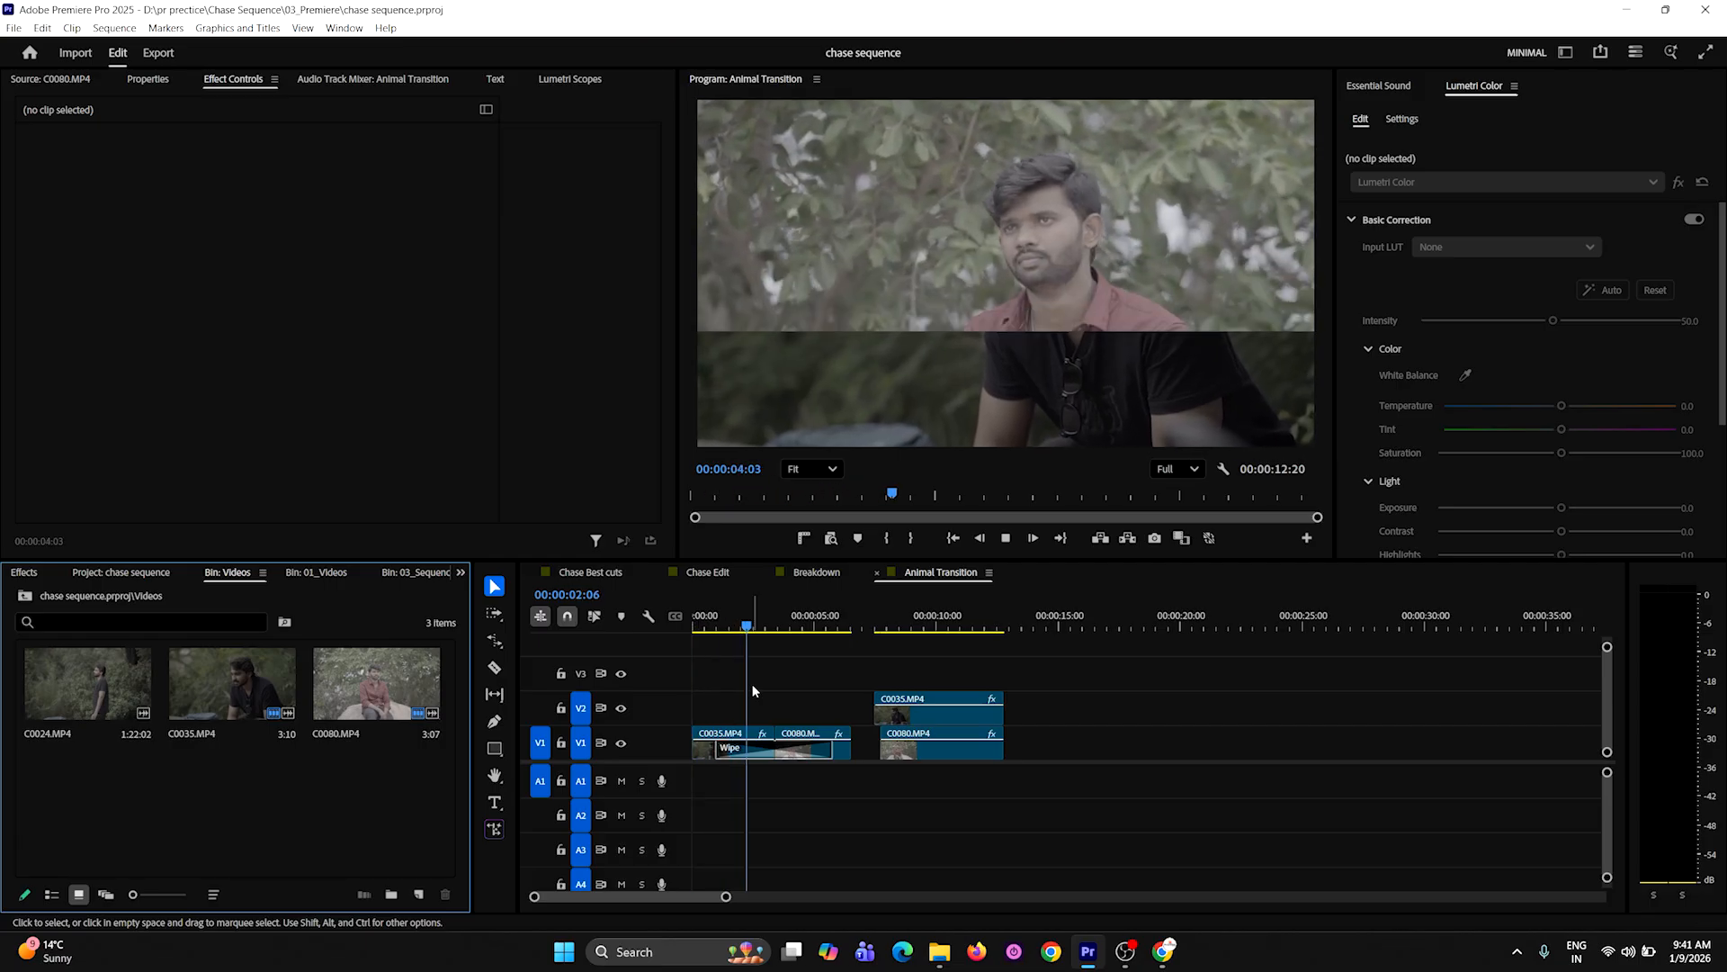
key(space)
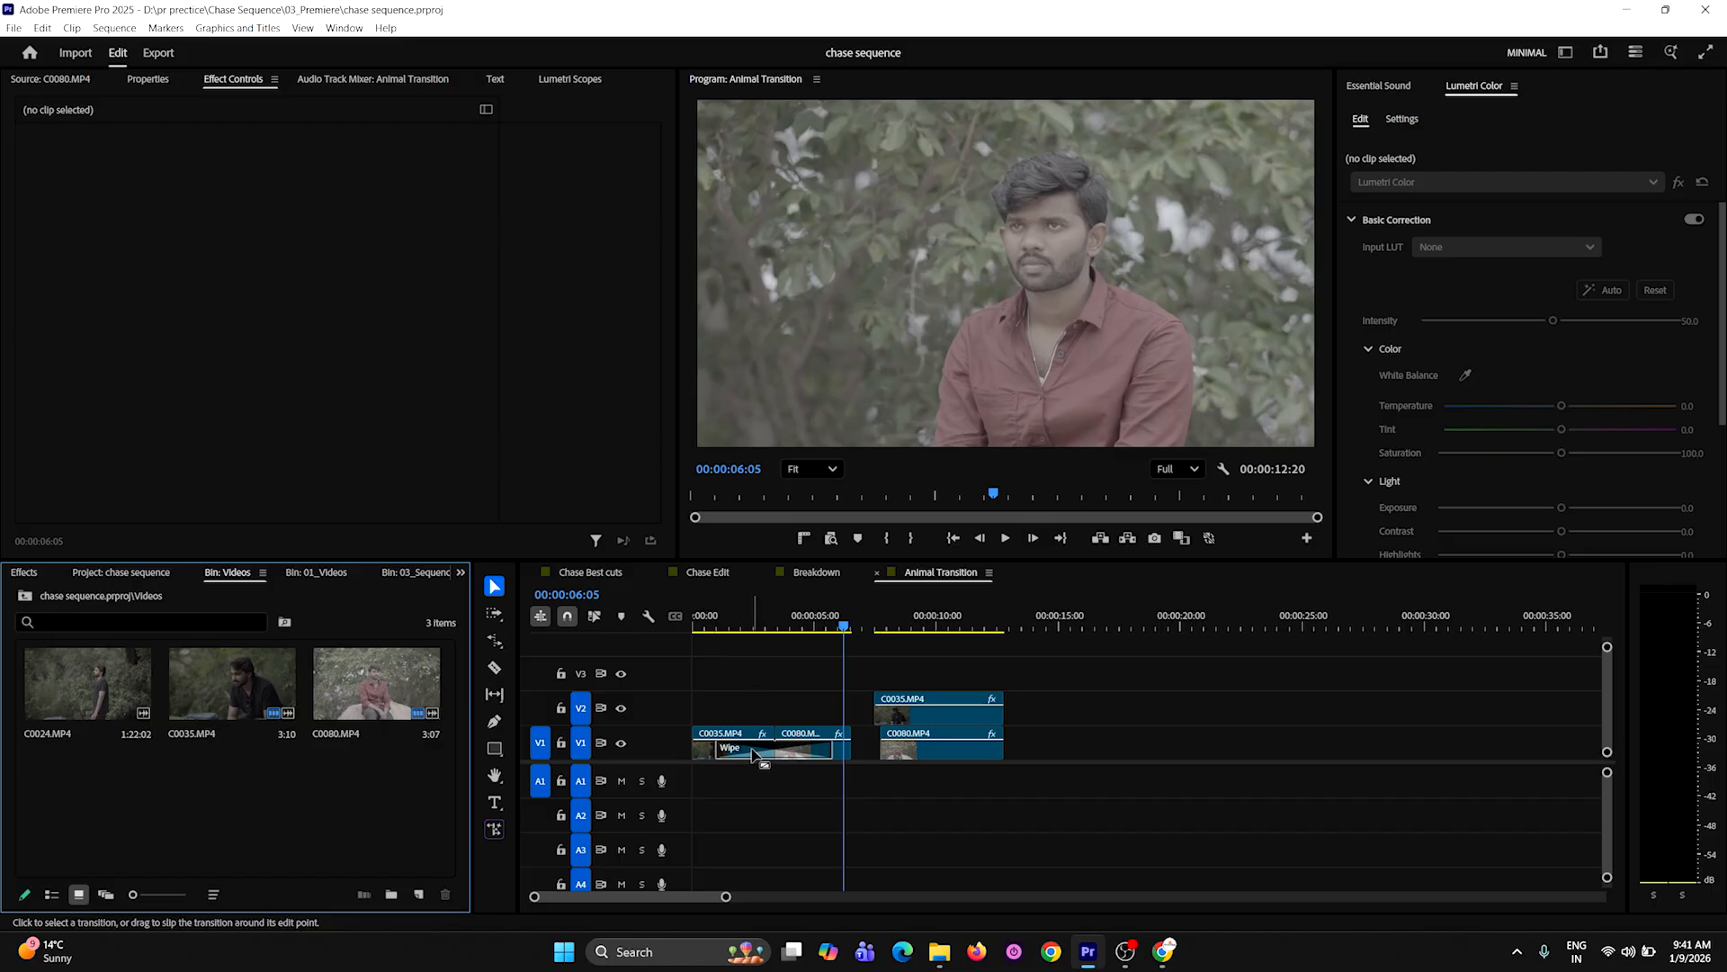
mouse_move(752, 754)
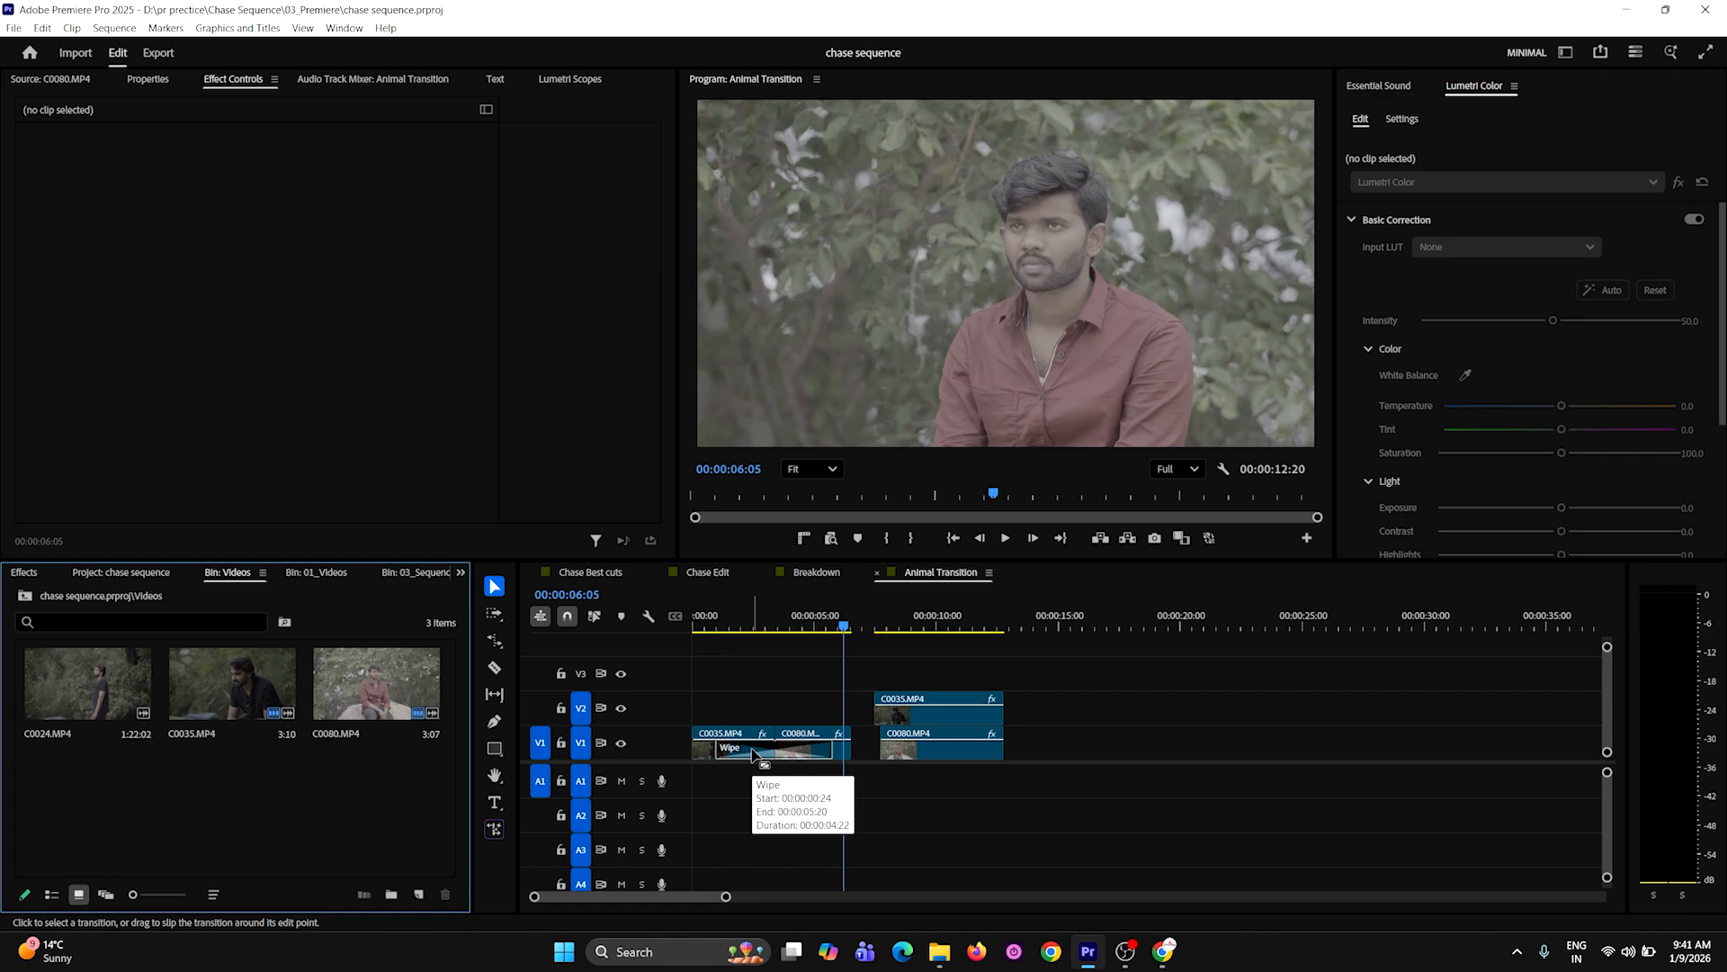
click(881, 630)
key(space)
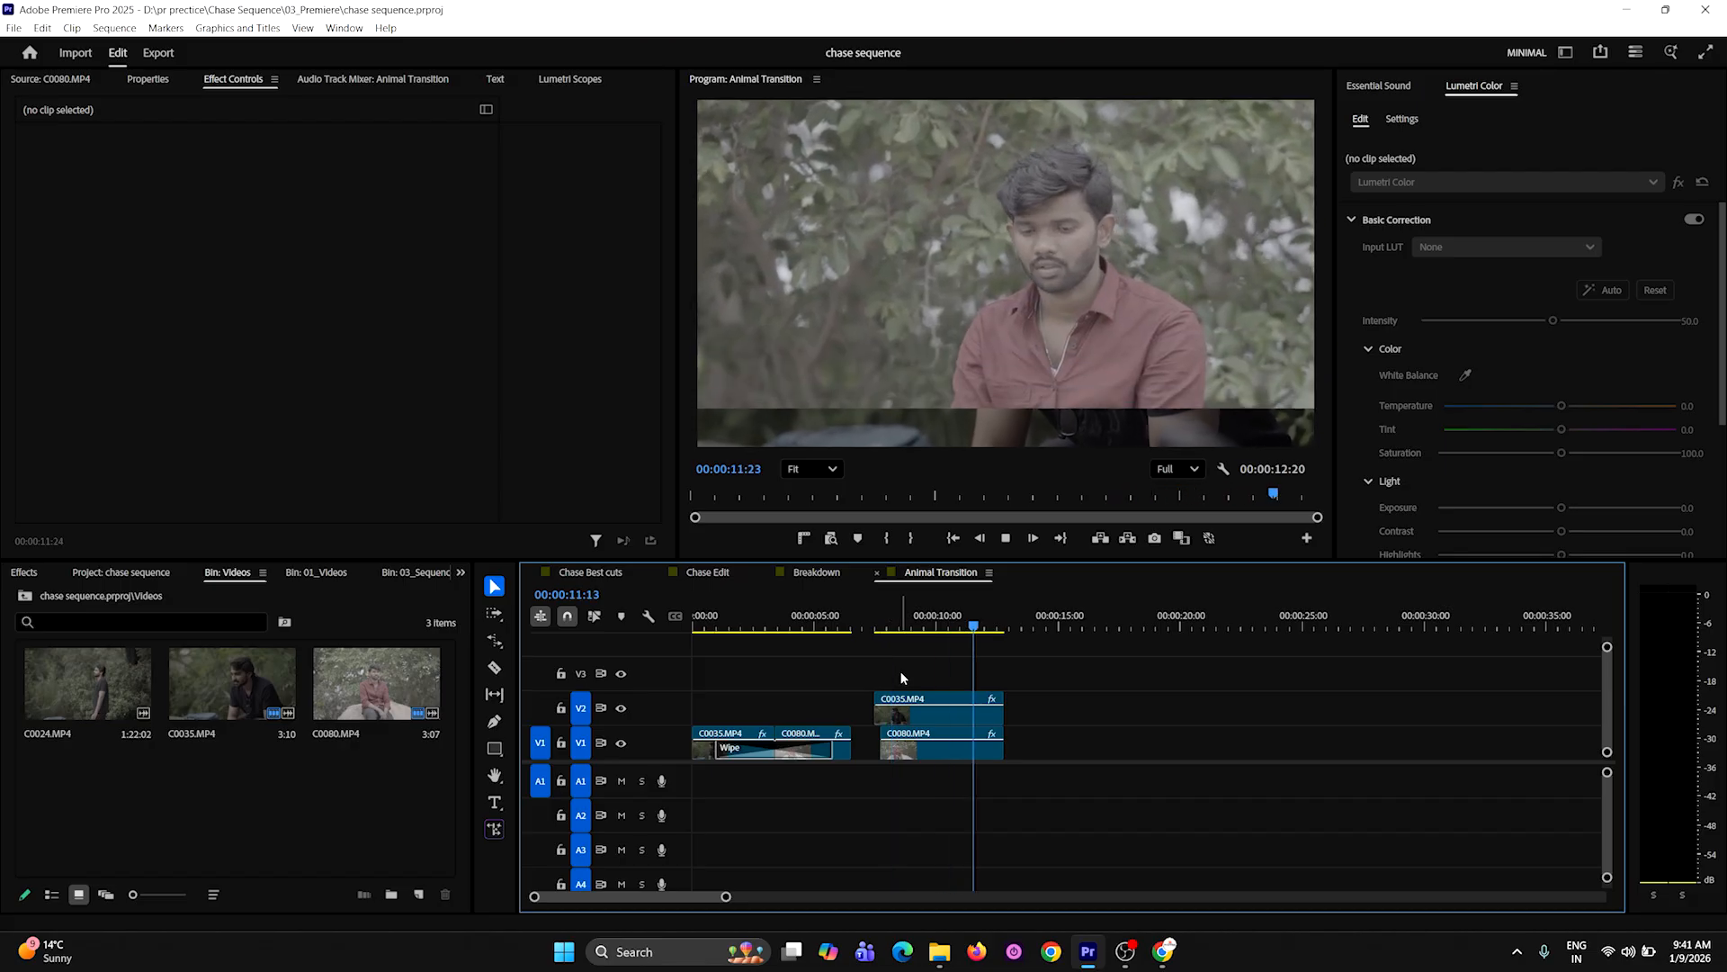
key(space)
click(932, 716)
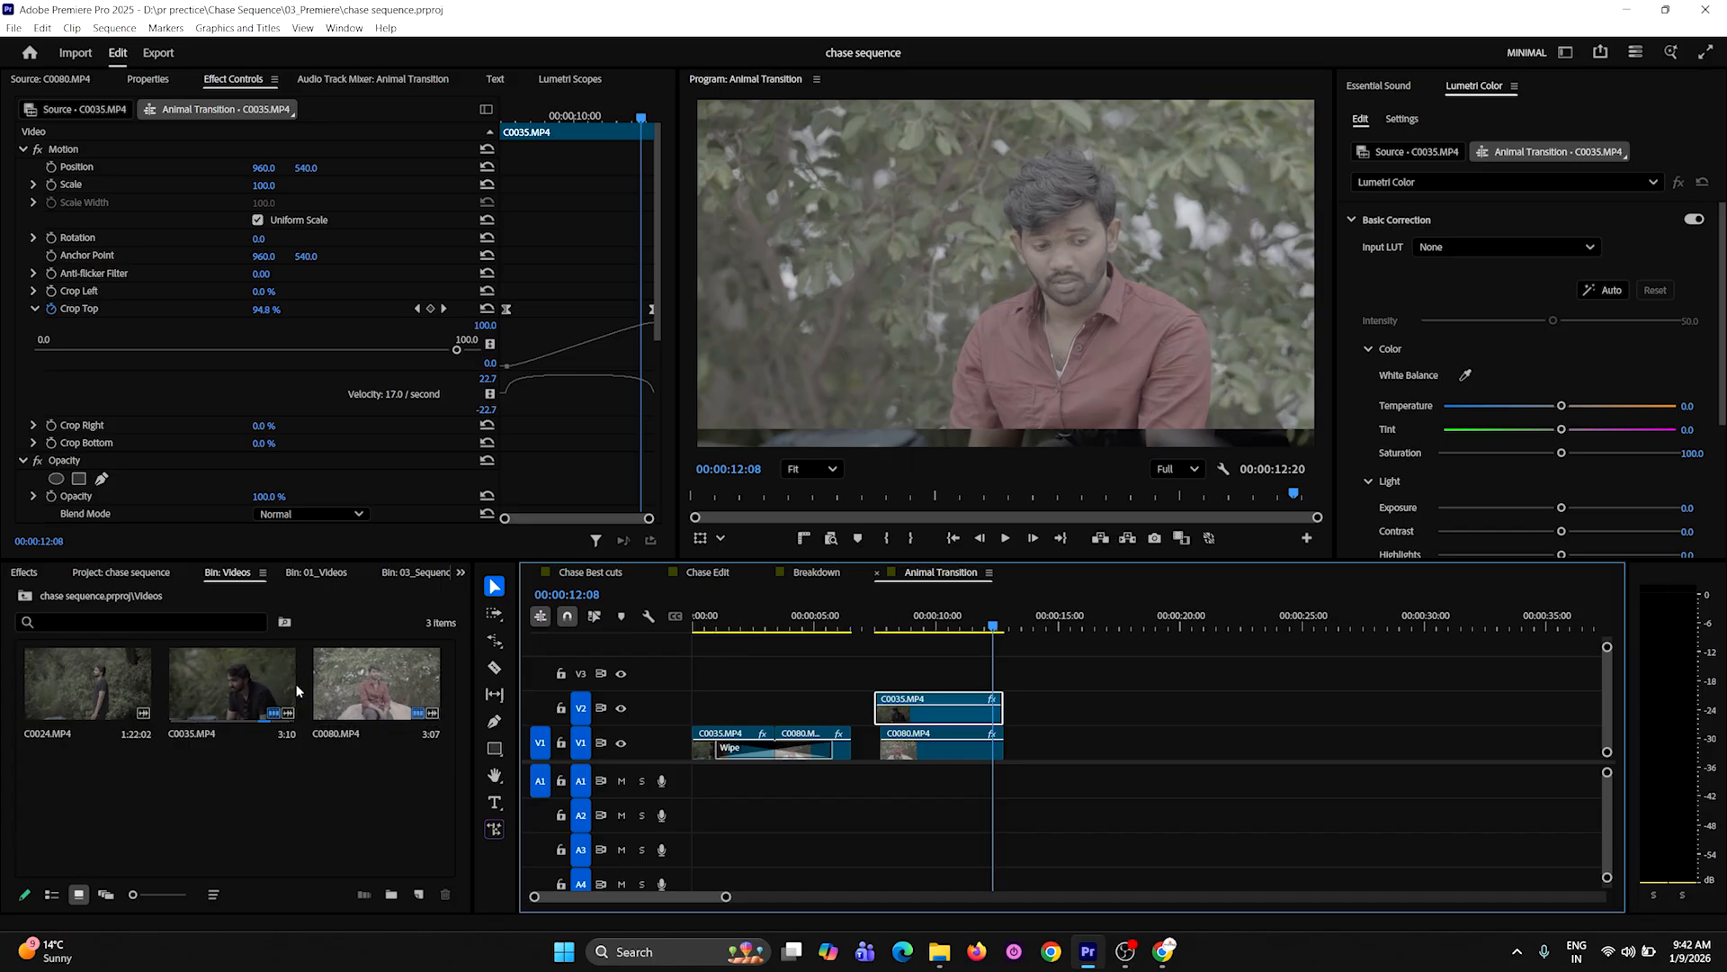
Add C0035.MP4 without its audio to V1 after the existing clips, with C0080.MP4 directly following it
drag(257, 672, 1076, 761)
click(1101, 620)
alt+click(1097, 796)
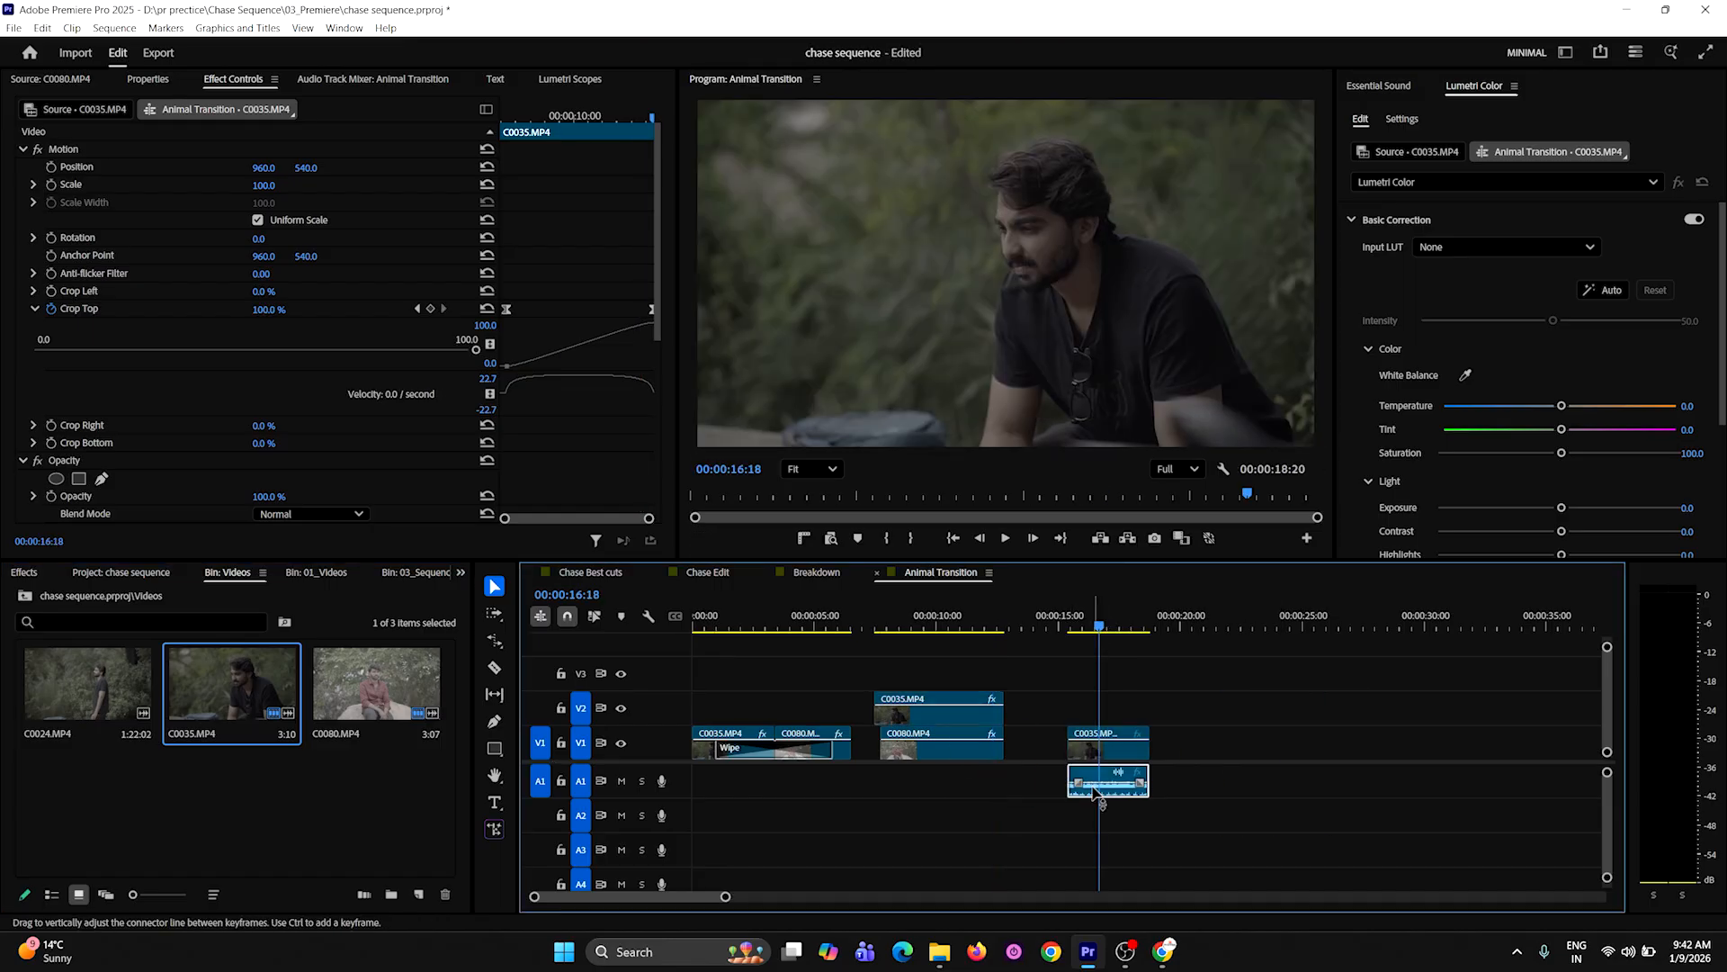
key(Delete)
click(369, 688)
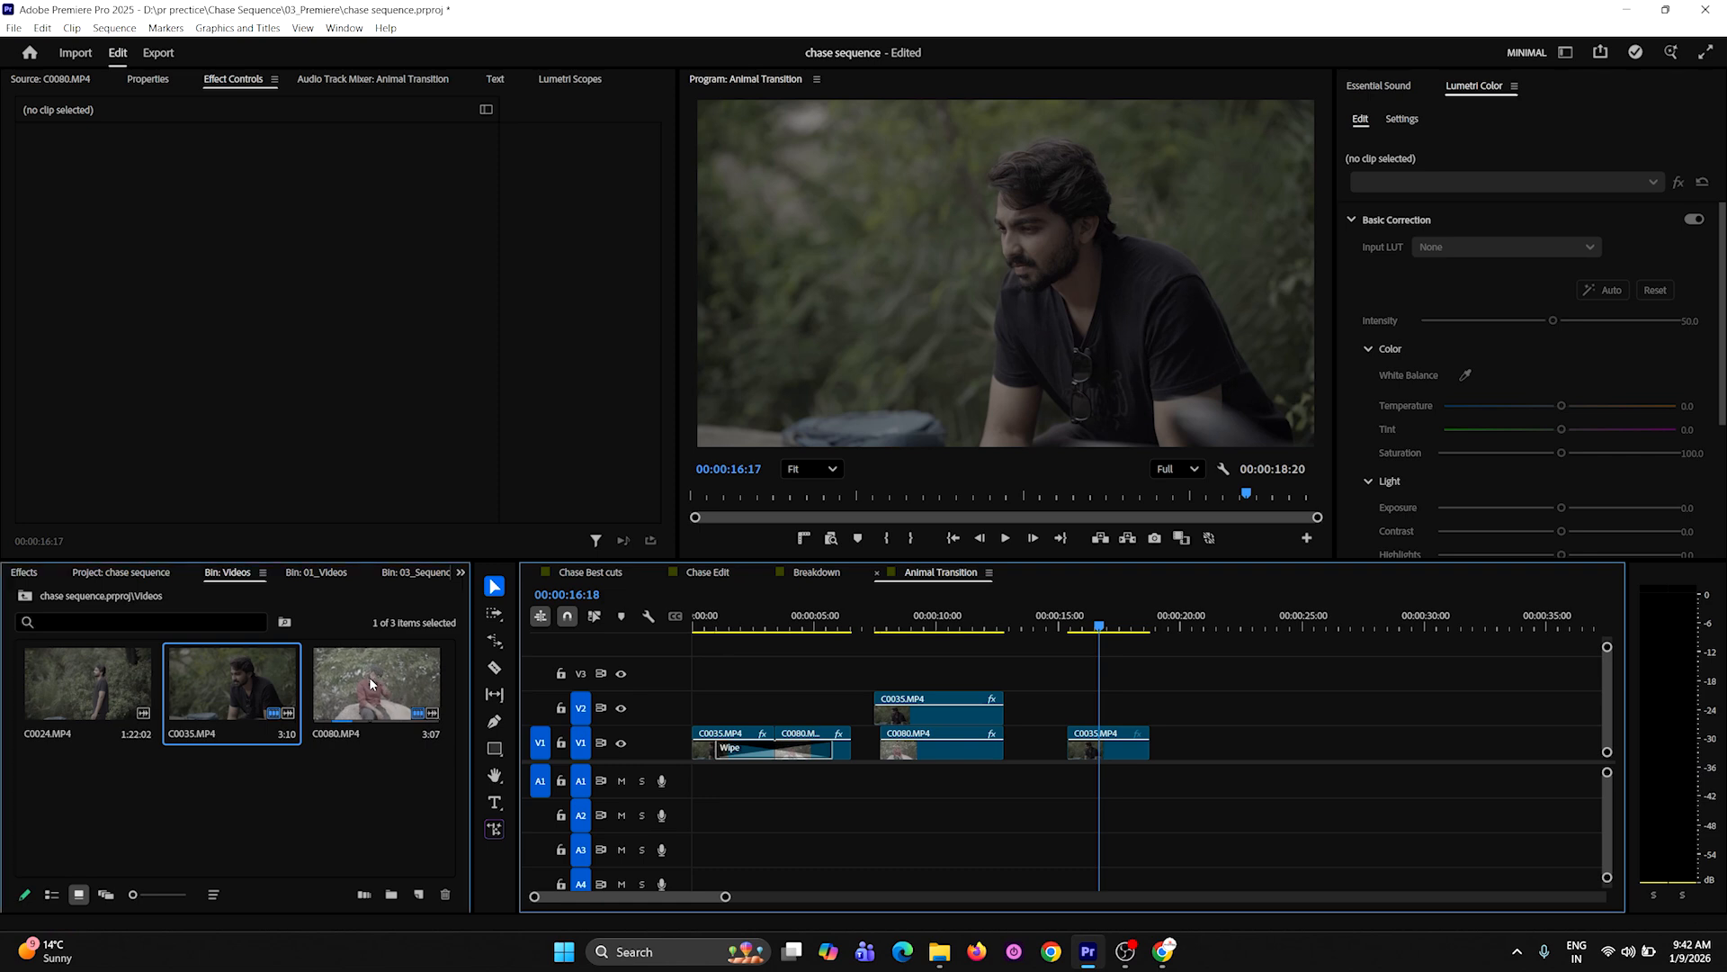
drag(356, 682, 1161, 781)
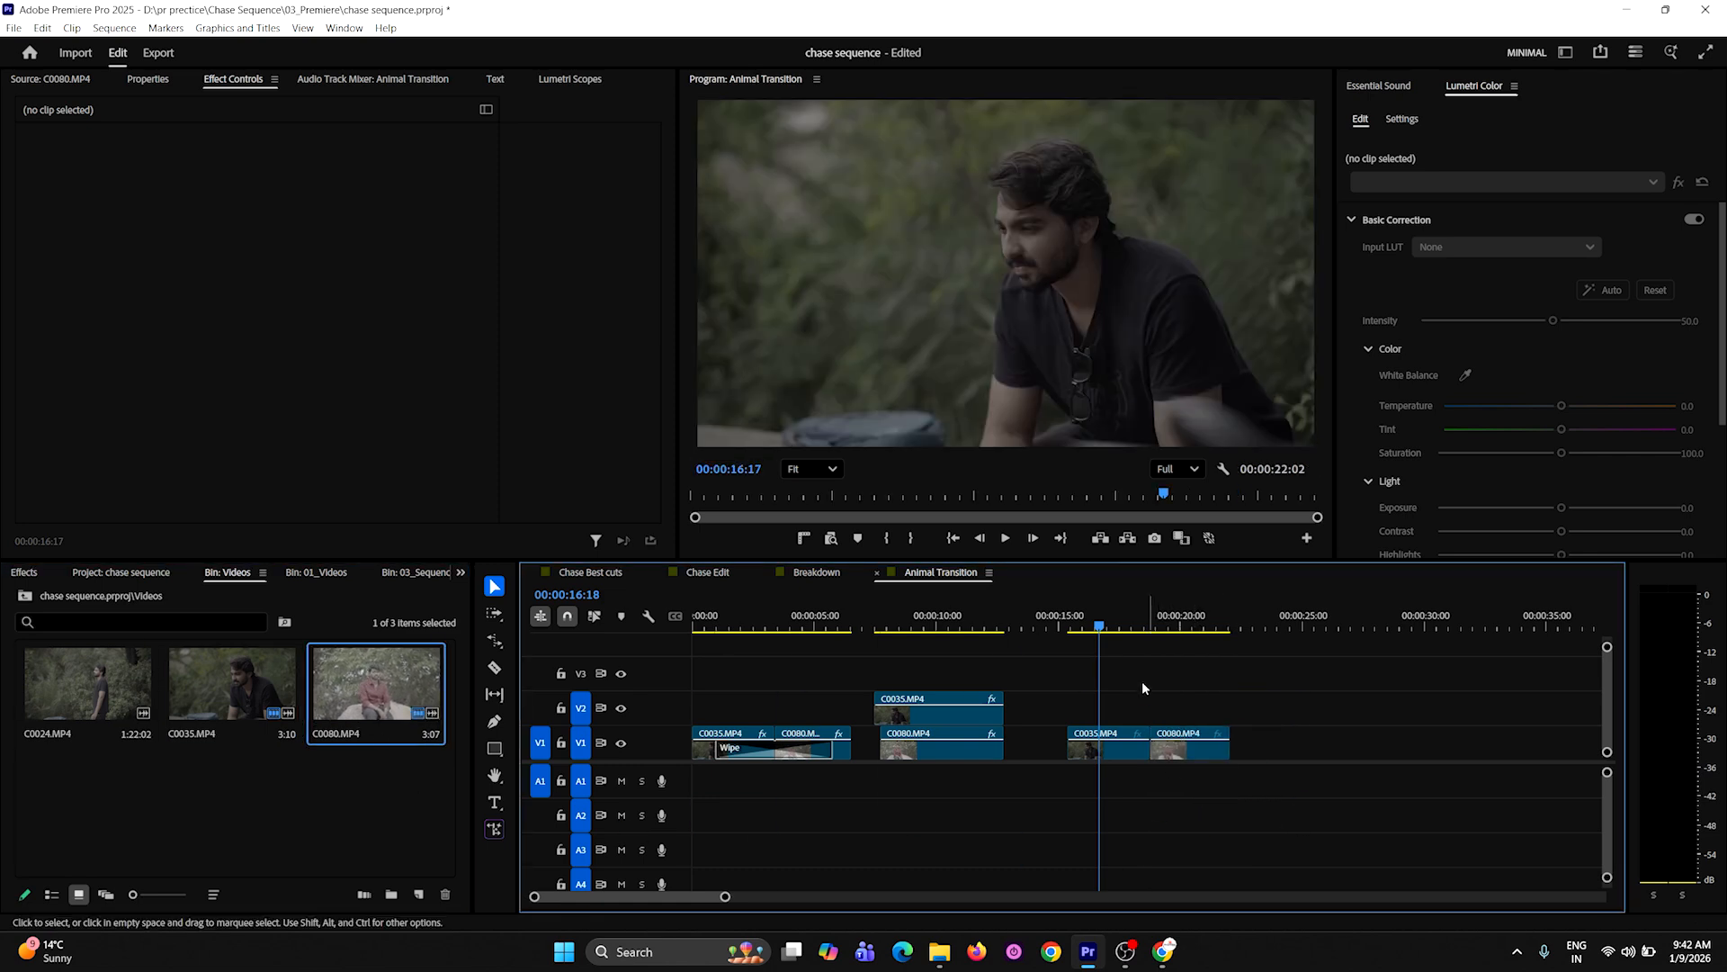
Move the newly added C0080.MP4 clip onto V2, directly above the new C0035.MP4 clip
click(1103, 625)
mouse_move(1103, 626)
mouse_down()
mouse_move(1161, 628)
mouse_move(1125, 643)
mouse_up()
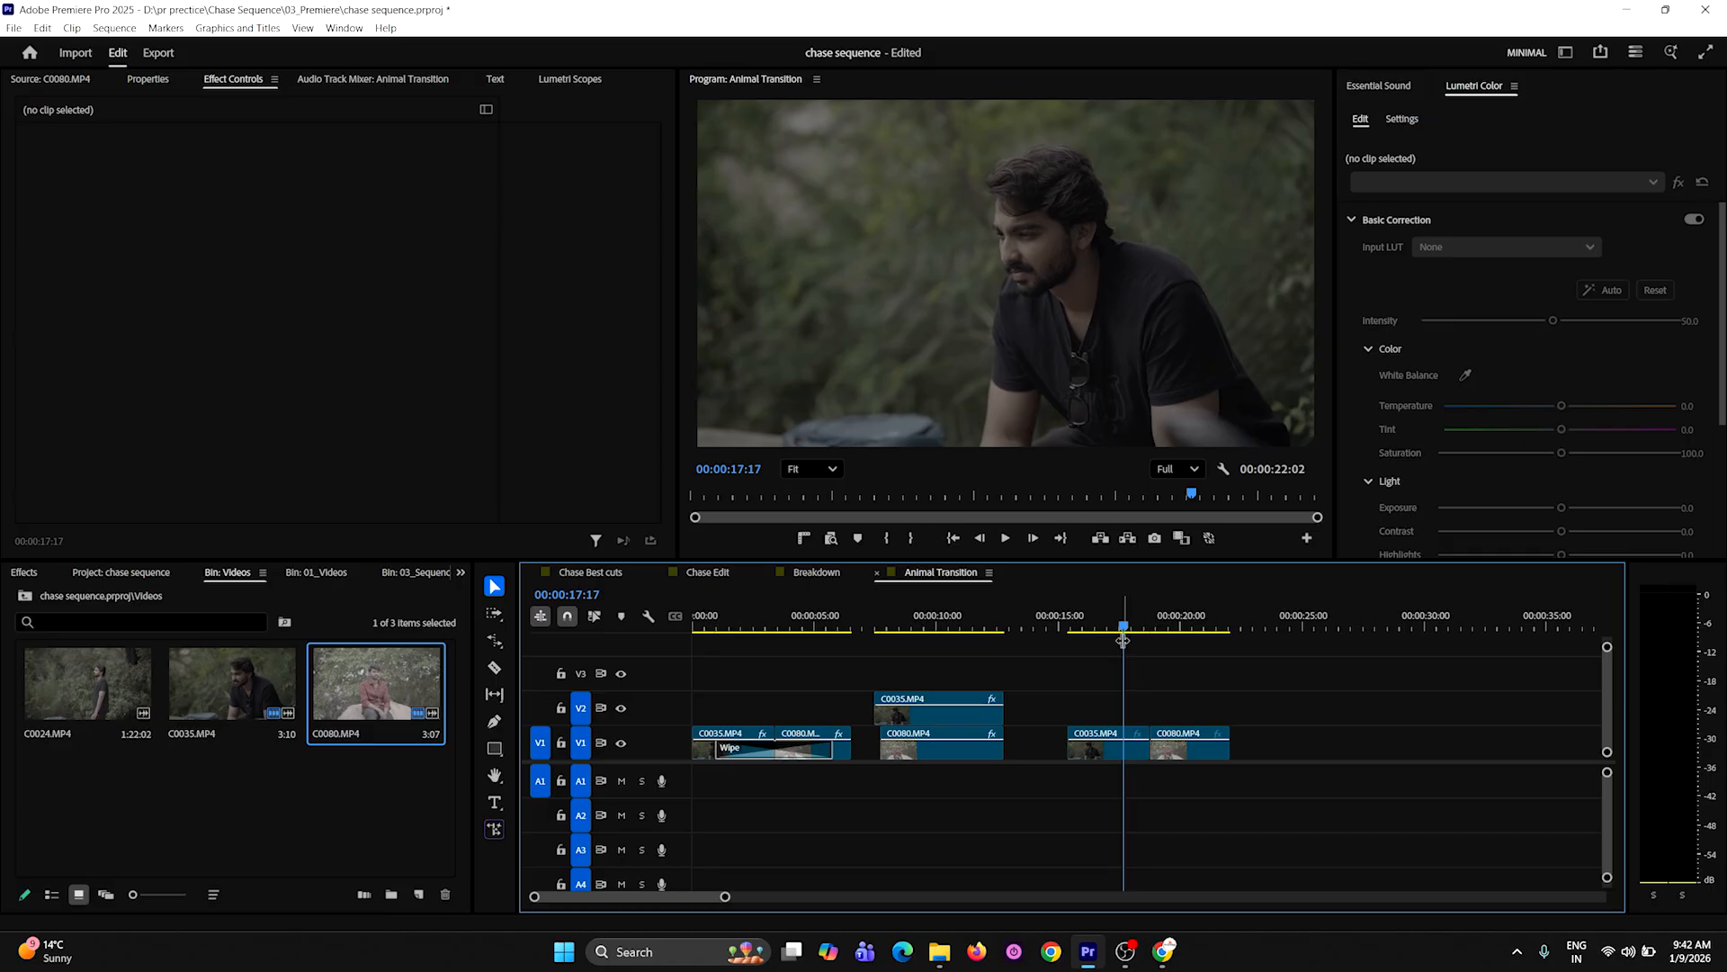
drag(1125, 626, 1124, 630)
click(1186, 740)
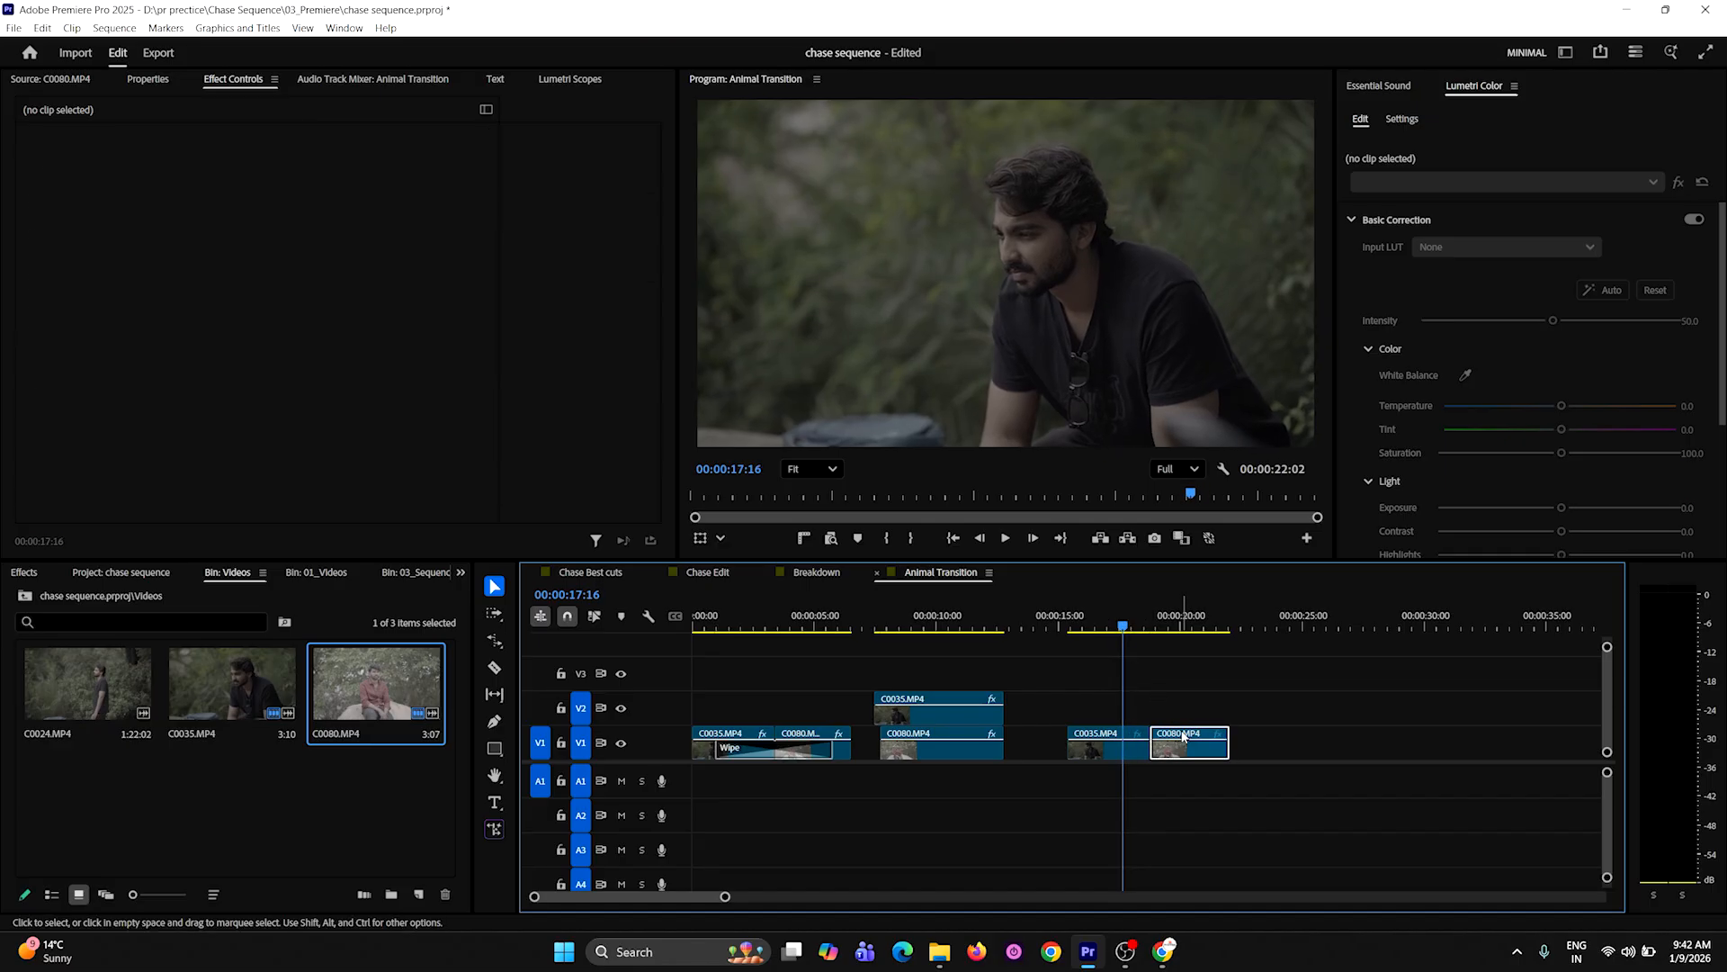
drag(1185, 740, 1108, 708)
drag(1127, 625, 1095, 630)
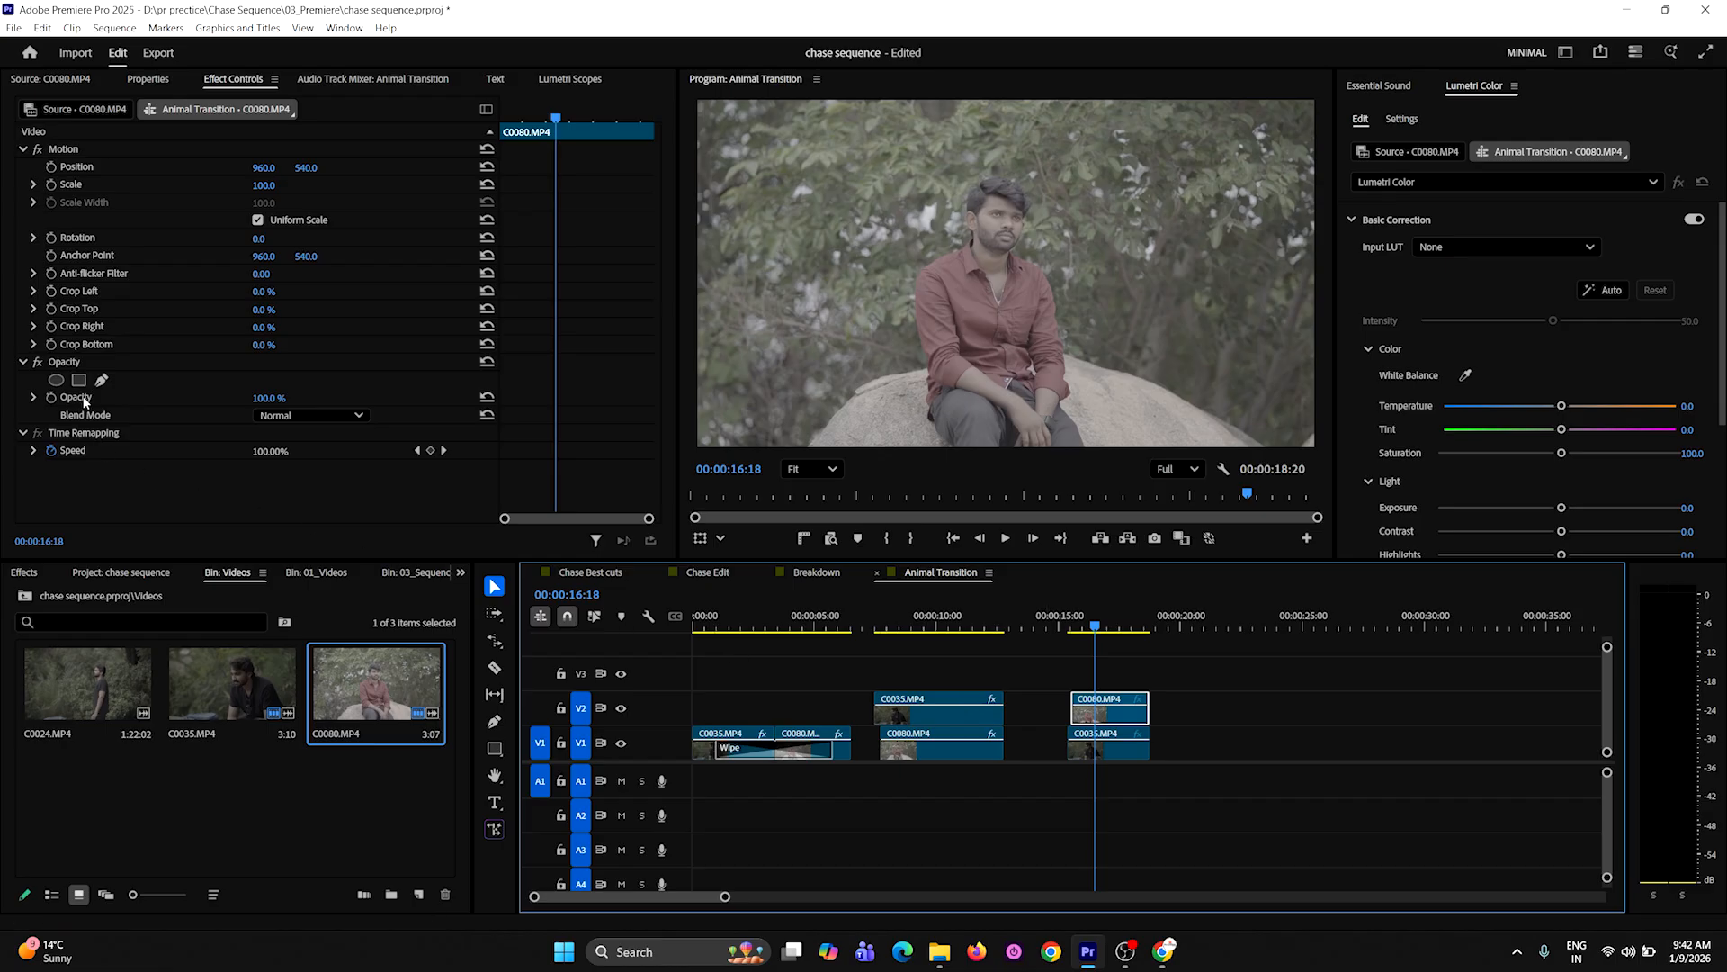
Set the opacity of the C0080.MP4 clip on V2 to 40% so both shots can be compared
click(271, 397)
text(40)
key(Return)
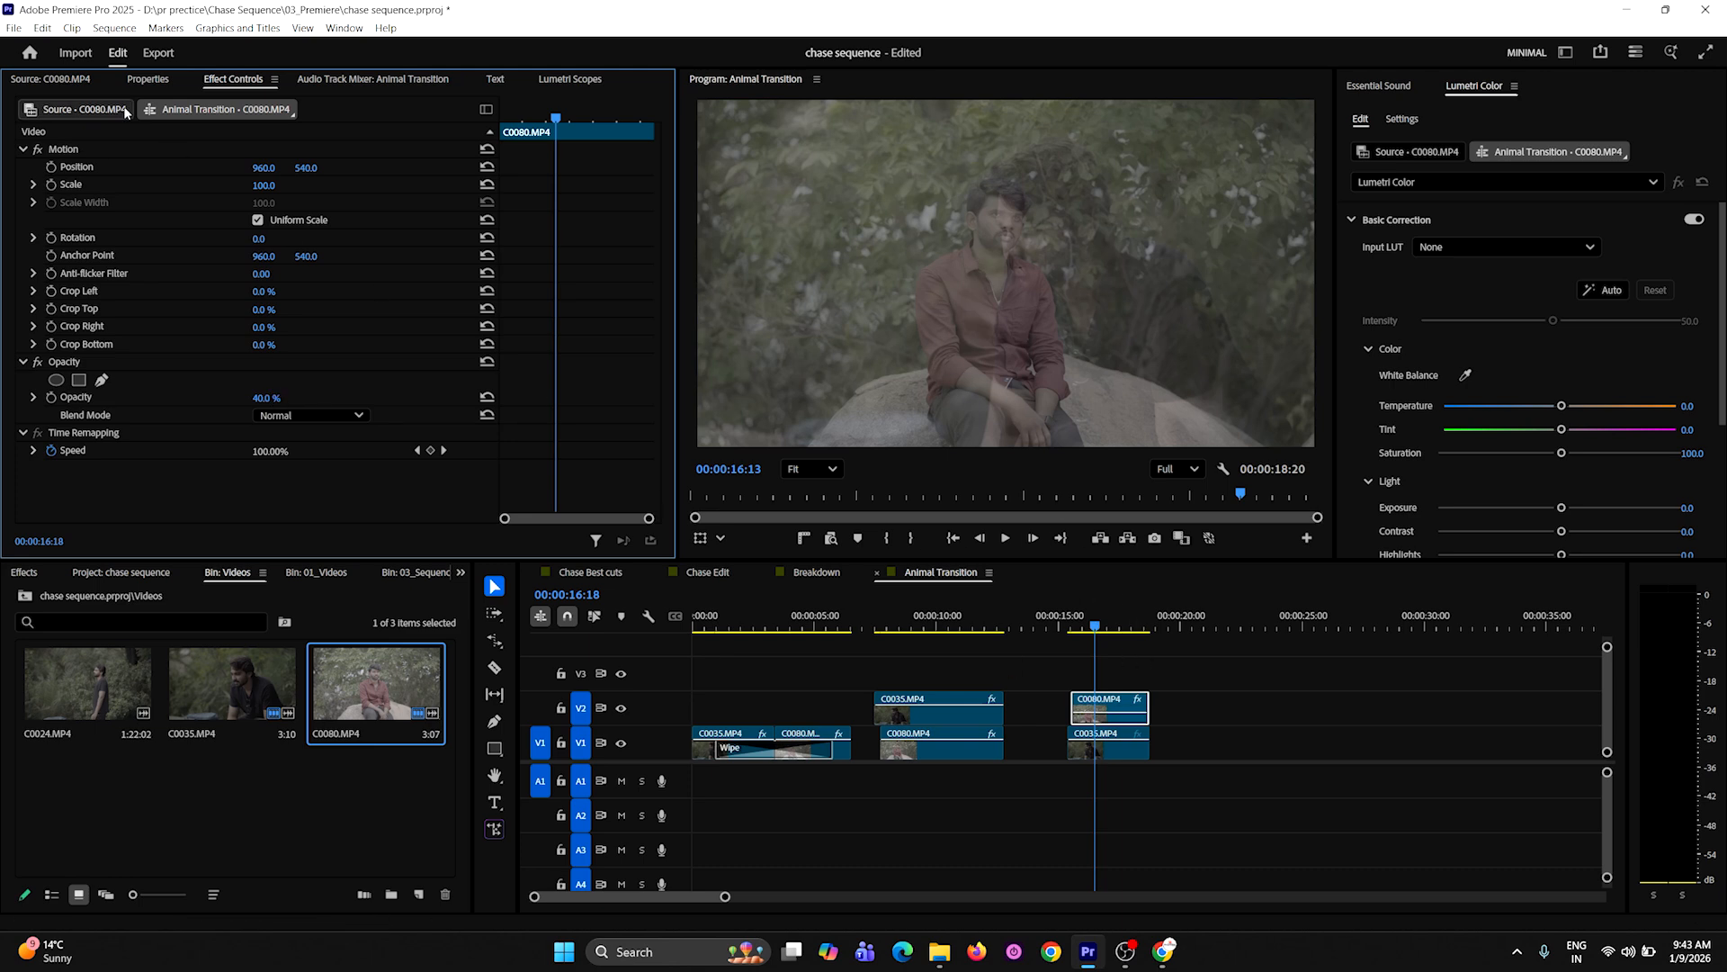
Scale the C0080.MP4 clip to 195 and position it at 1196, 756 over the man in the shot below
click(263, 184)
text(152)
key(Return)
drag(272, 185, 394, 169)
mouse_move(254, 186)
mouse_down()
mouse_move(369, 168)
mouse_move(263, 170)
mouse_up()
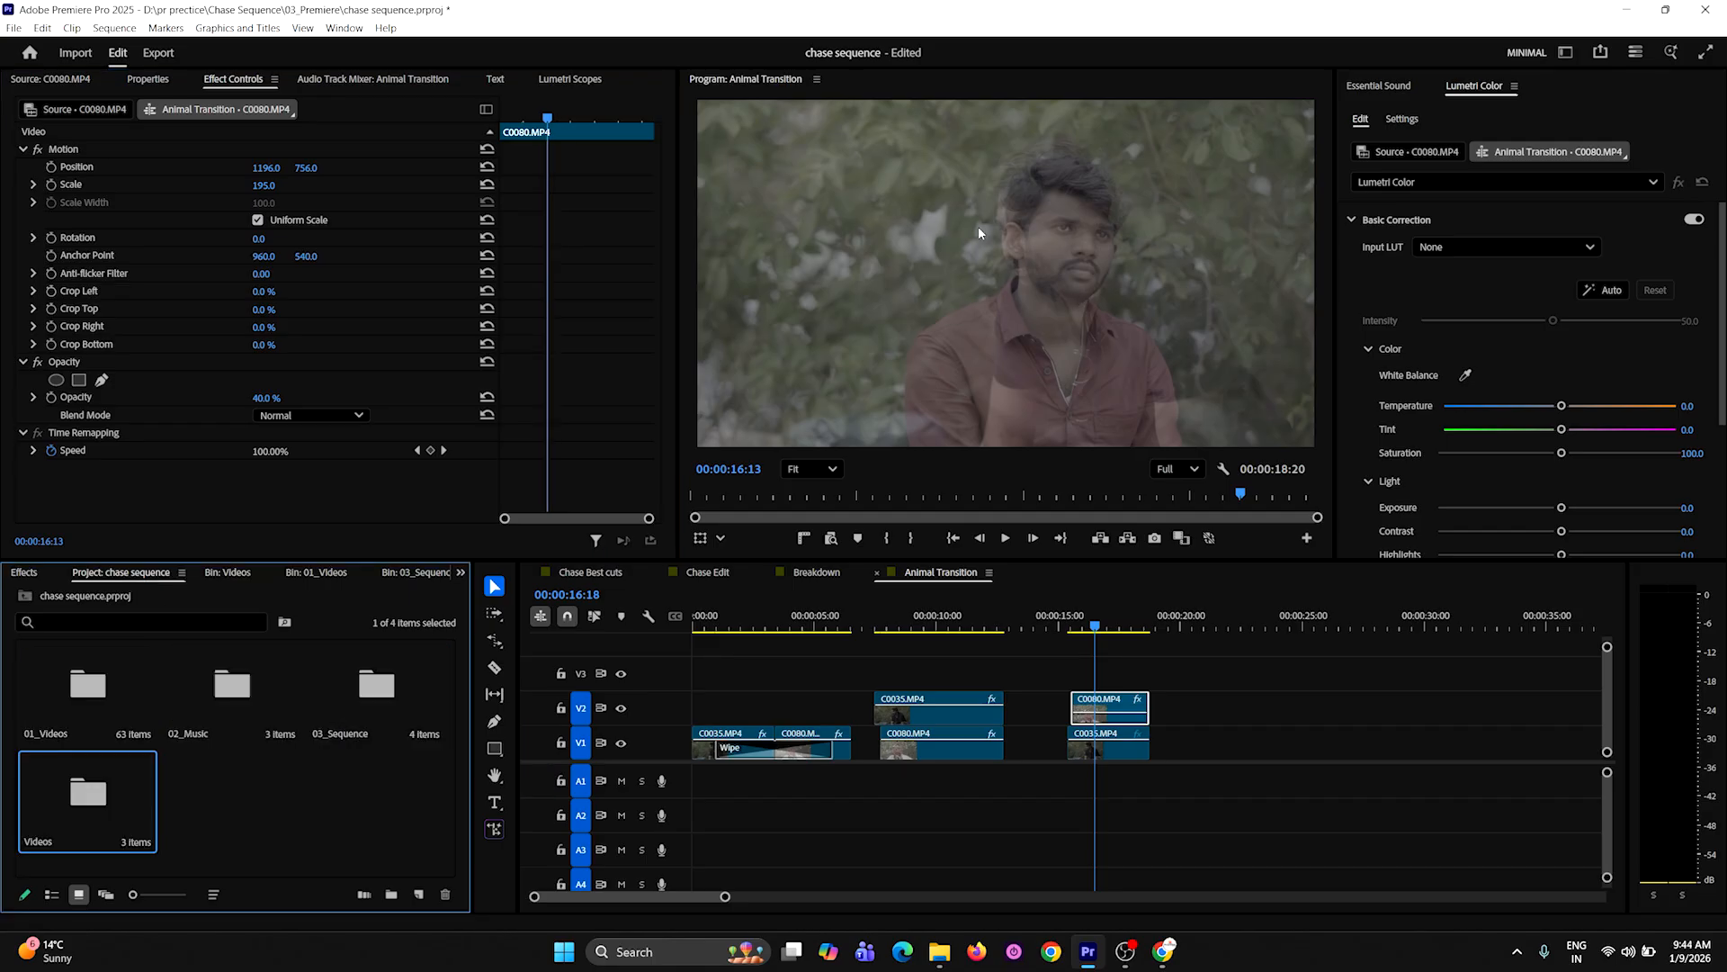
Apply the Horizontal Flip effect to the C0080.MP4 clip on V2
click(1093, 713)
click(24, 572)
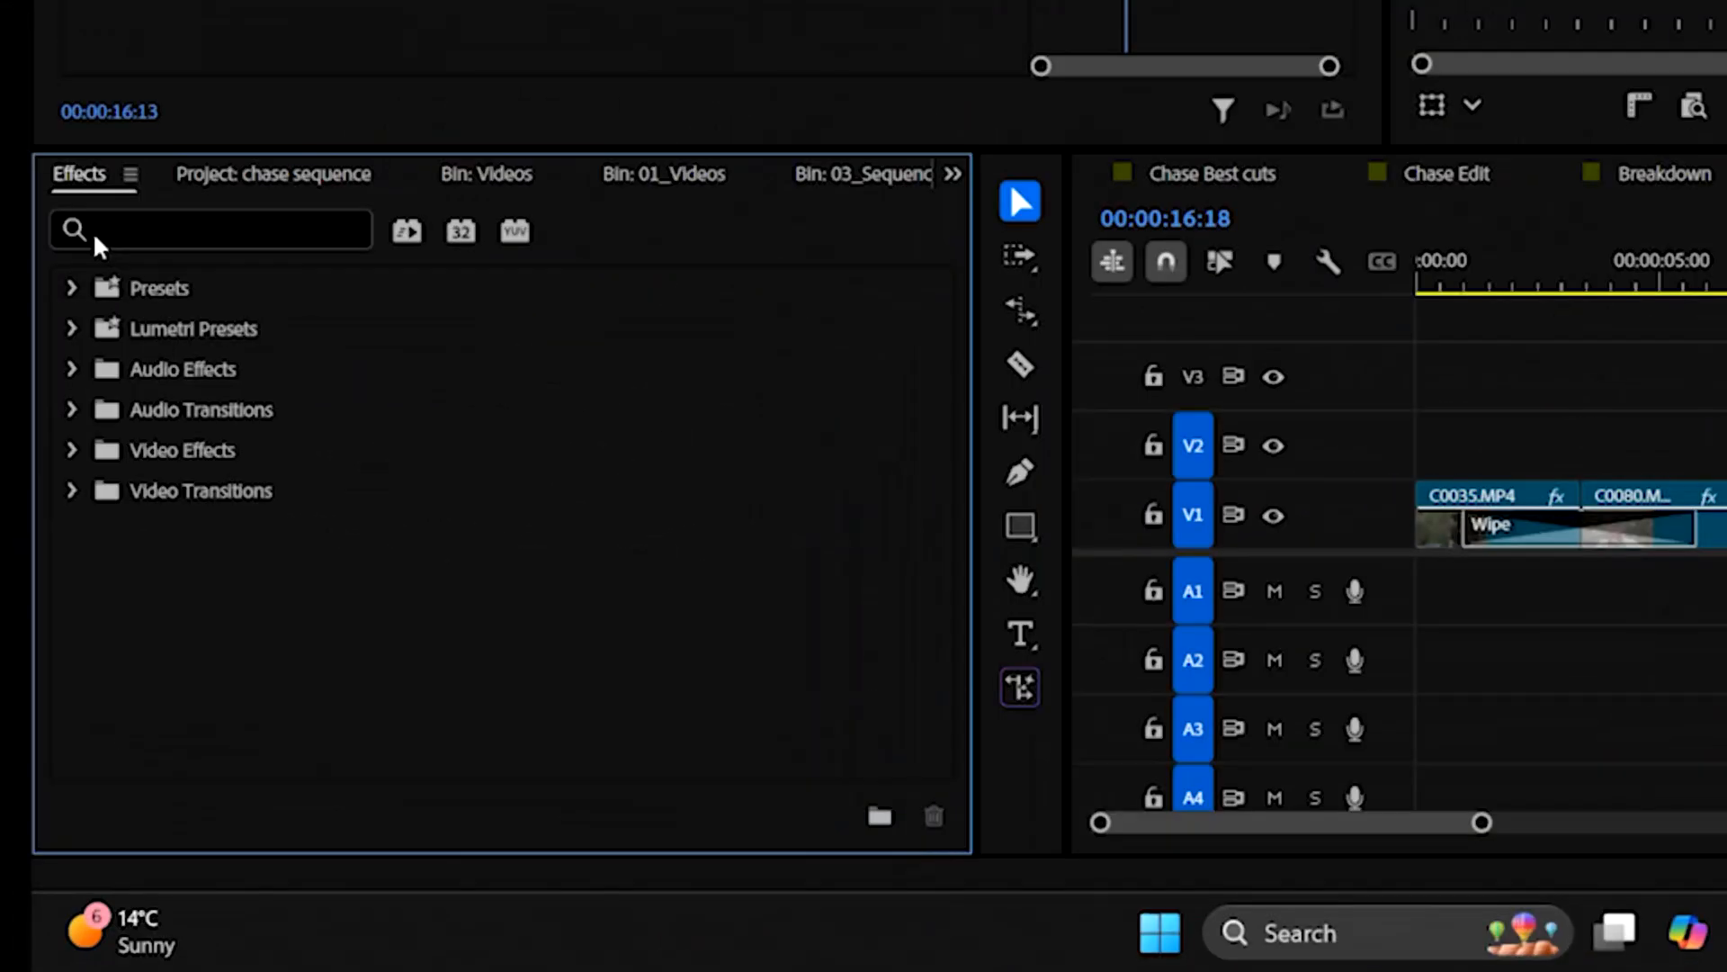
click(45, 596)
text(flip)
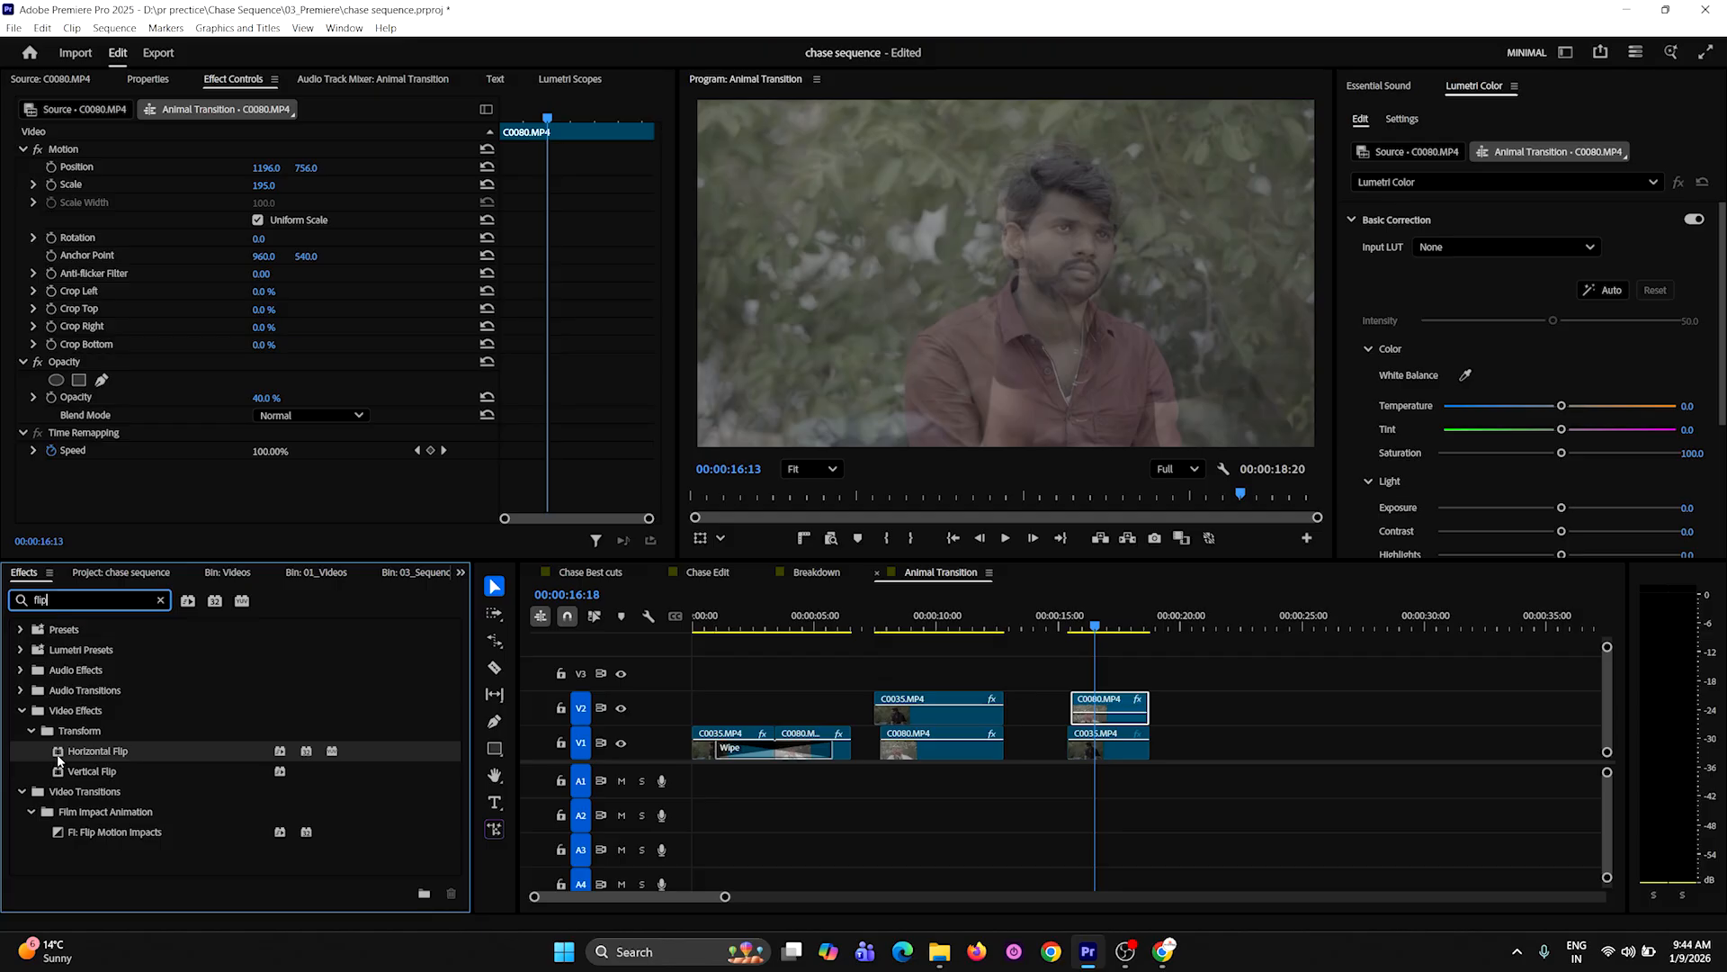
double_click(59, 755)
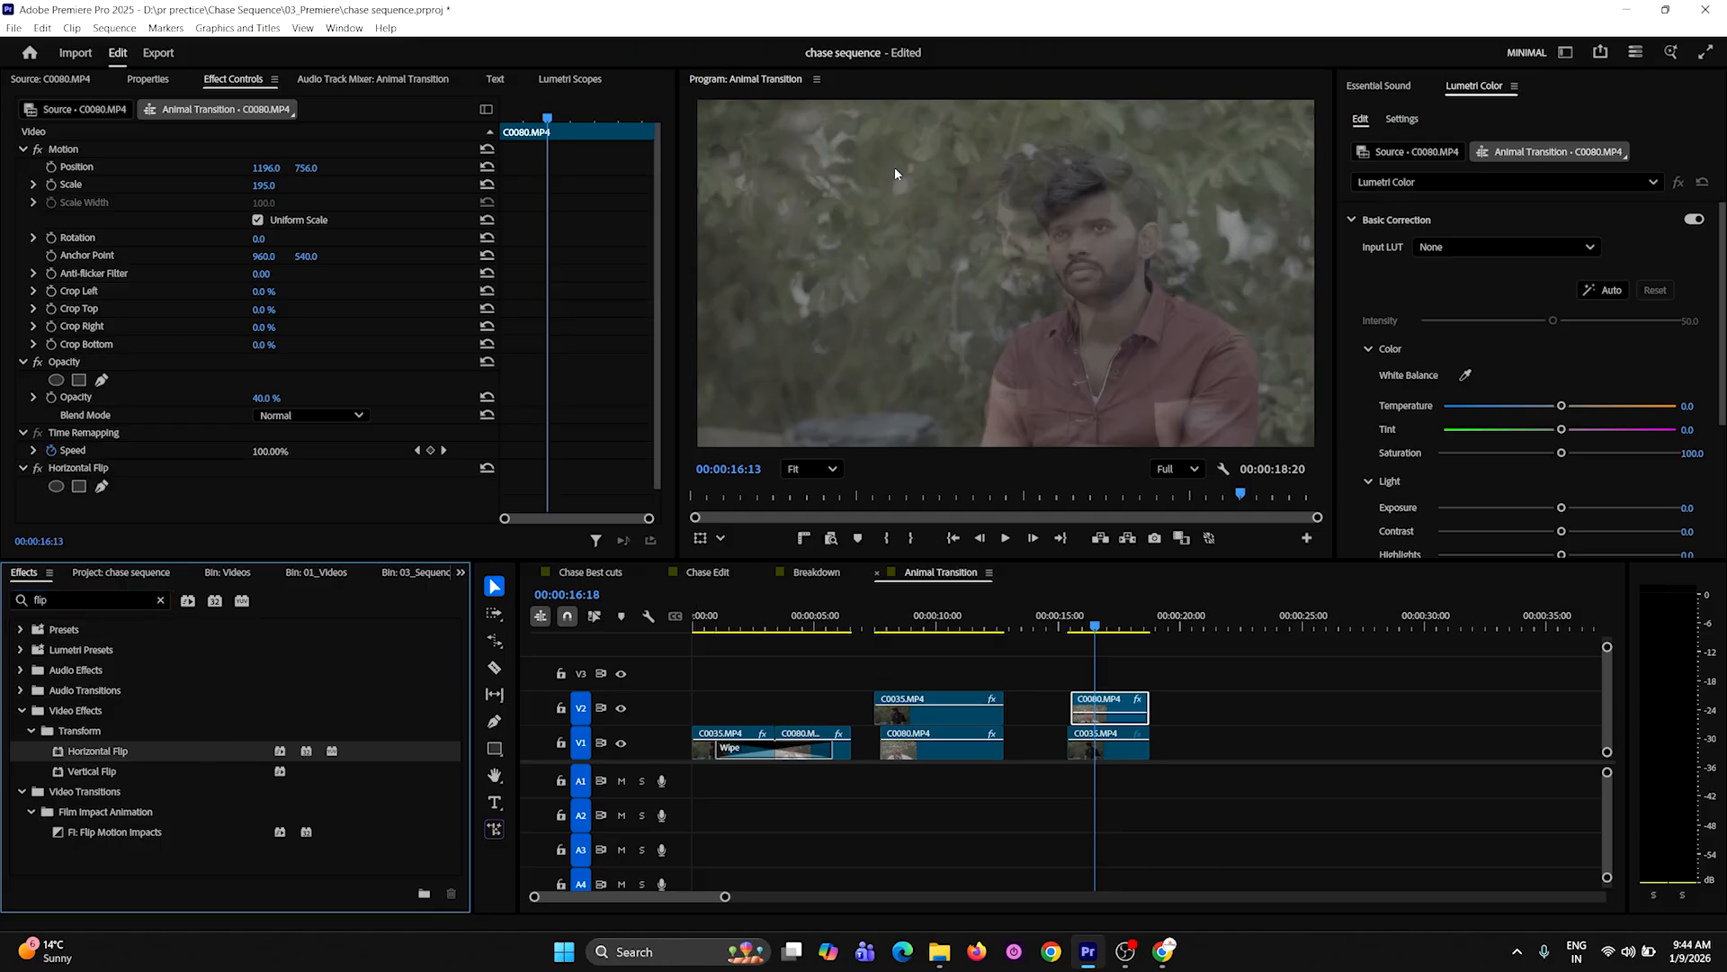
Align the flipped clip with the shot below by setting its position to 1059, 748 and its scale to 203
click(1105, 703)
drag(265, 168, 145, 168)
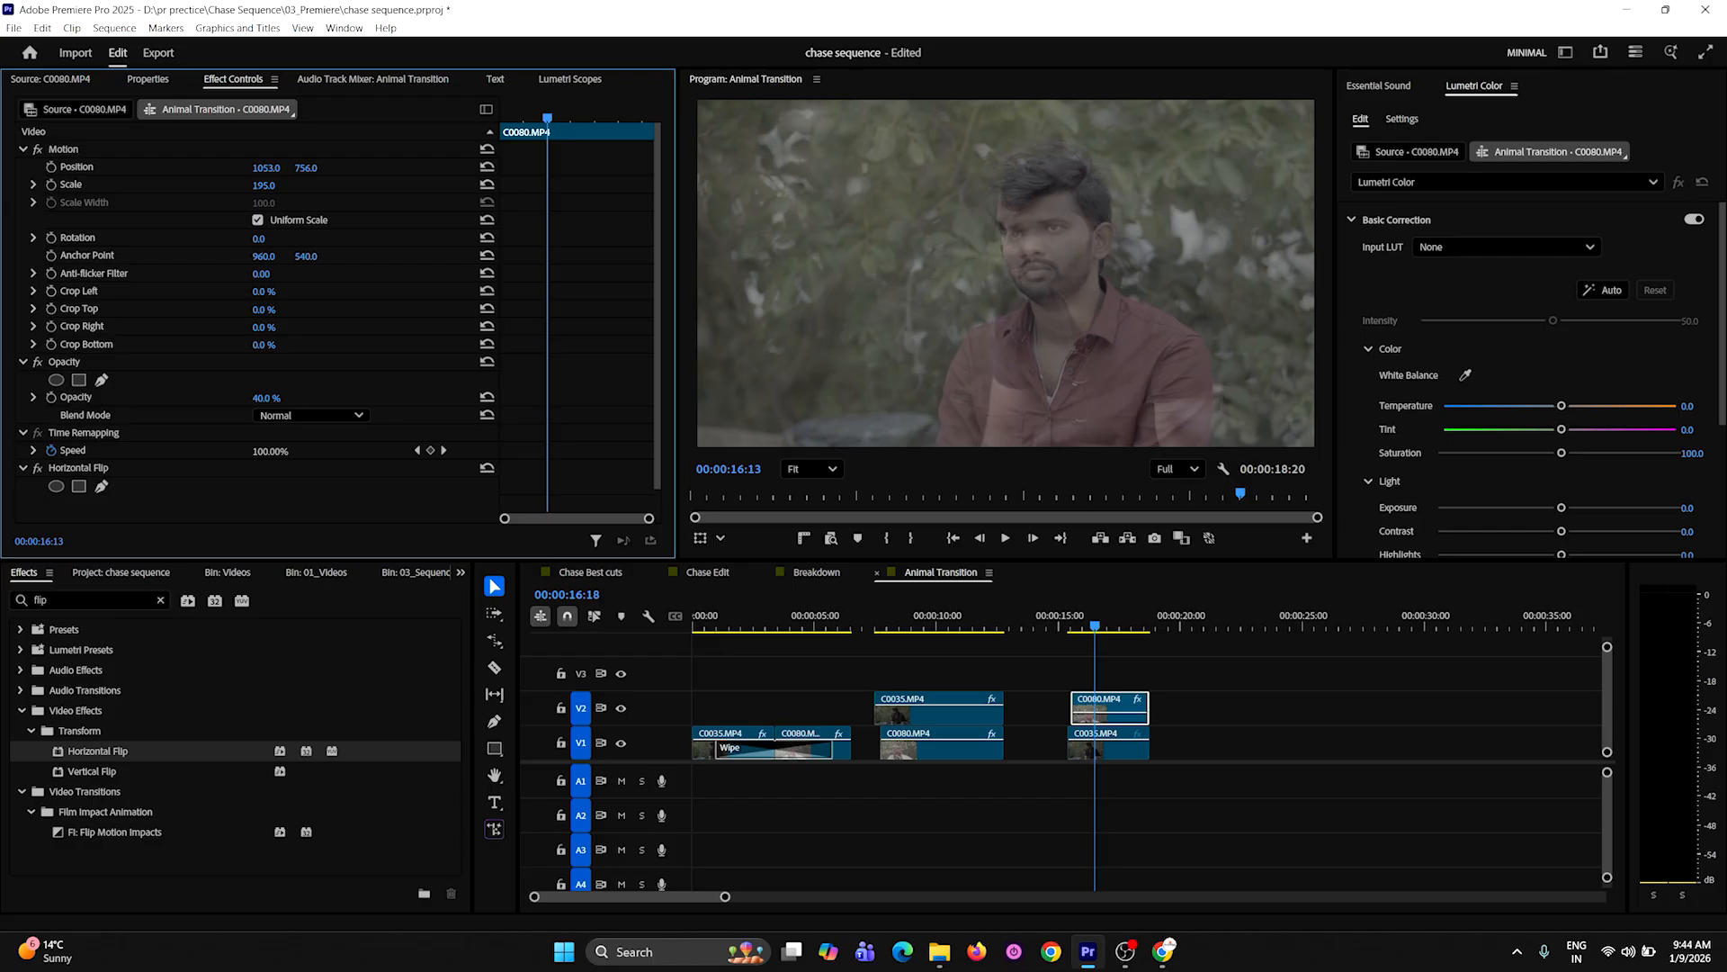
drag(306, 168, 275, 186)
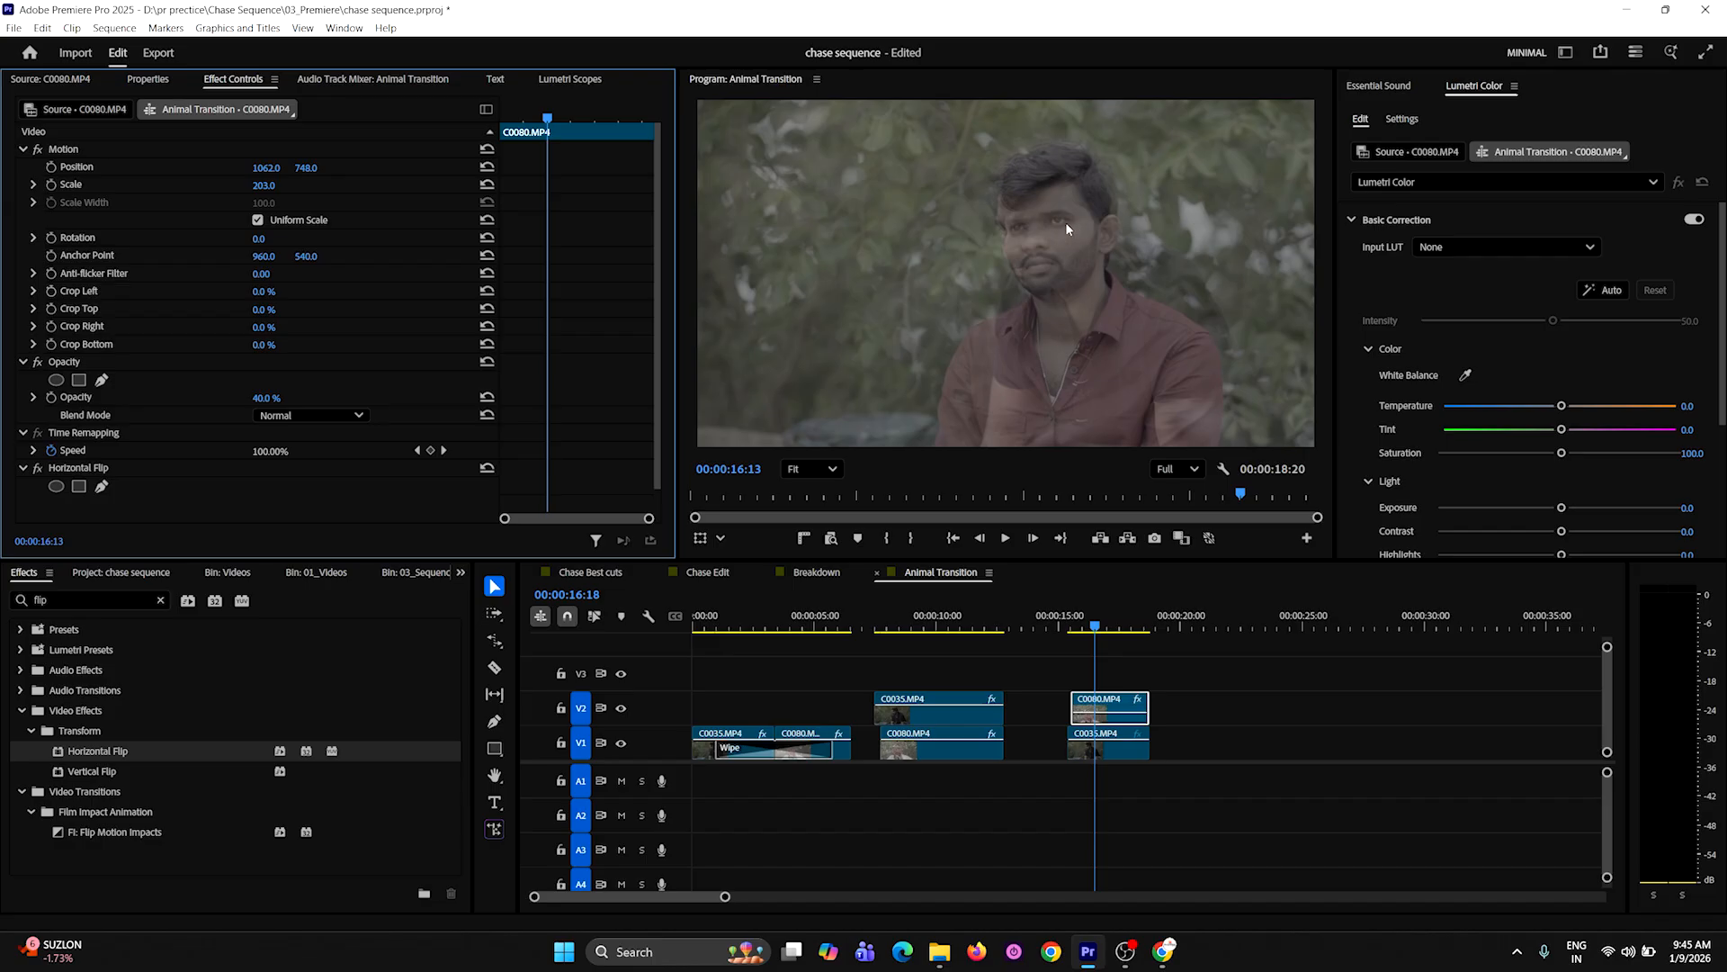
drag(266, 168, 274, 168)
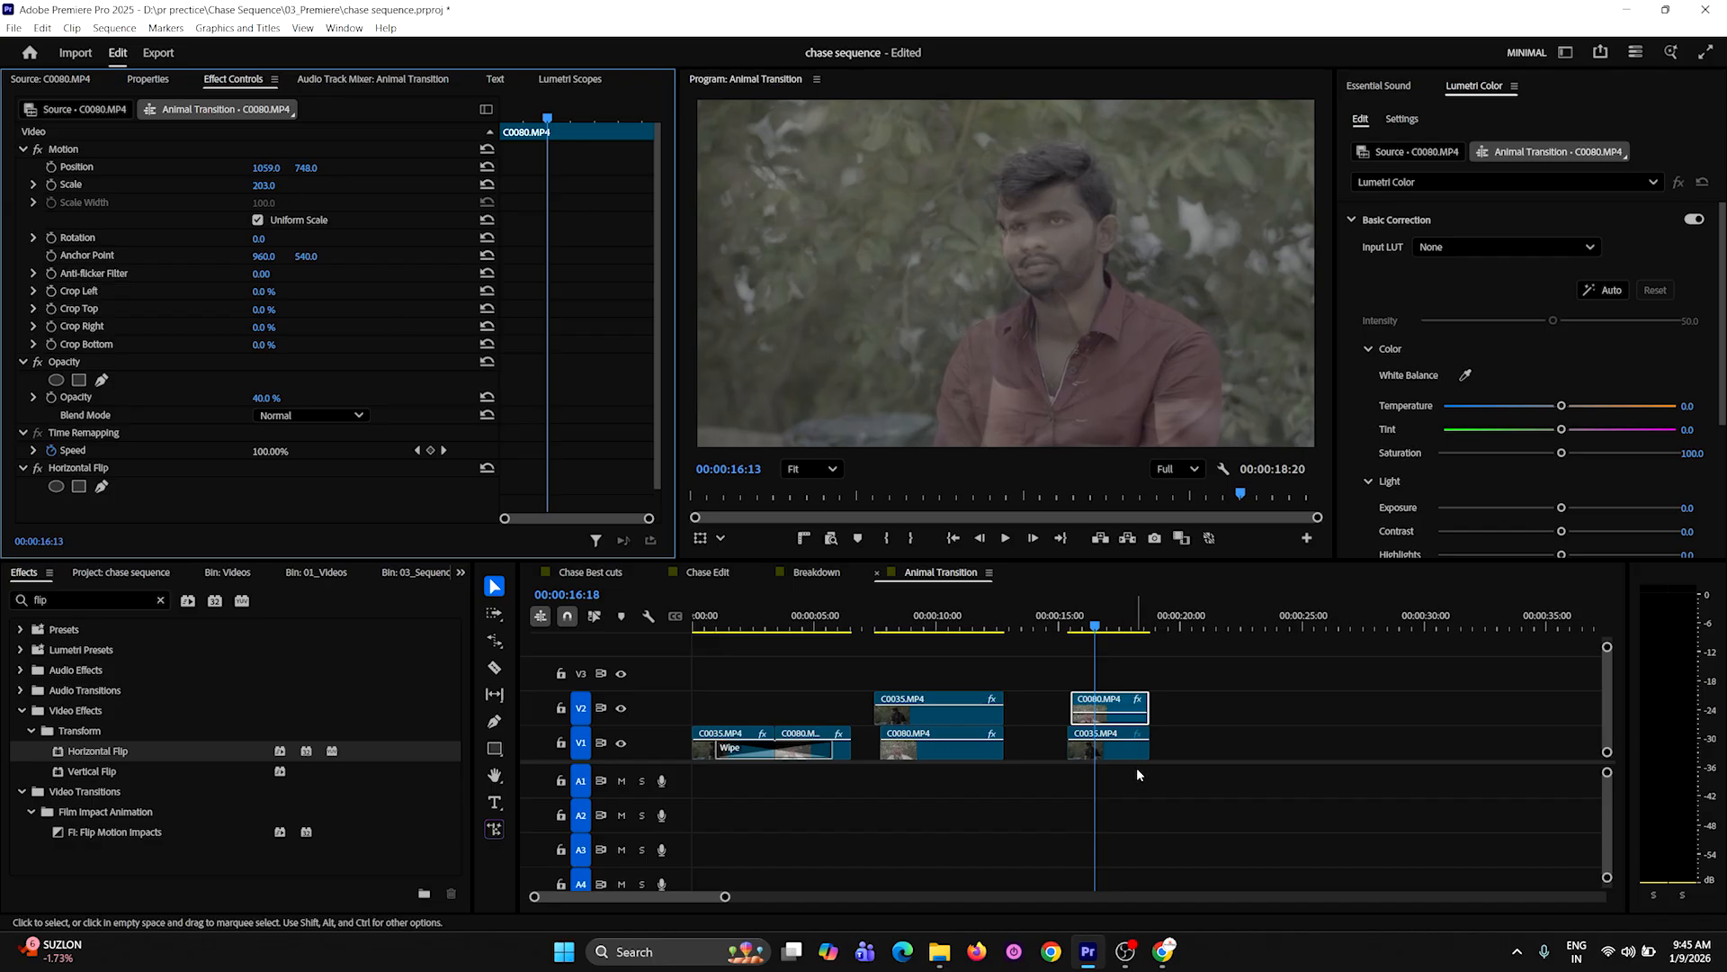
Restore the C0080.MP4 clip's opacity to 100% and move it back to V1 directly after C0035.MP4
click(270, 397)
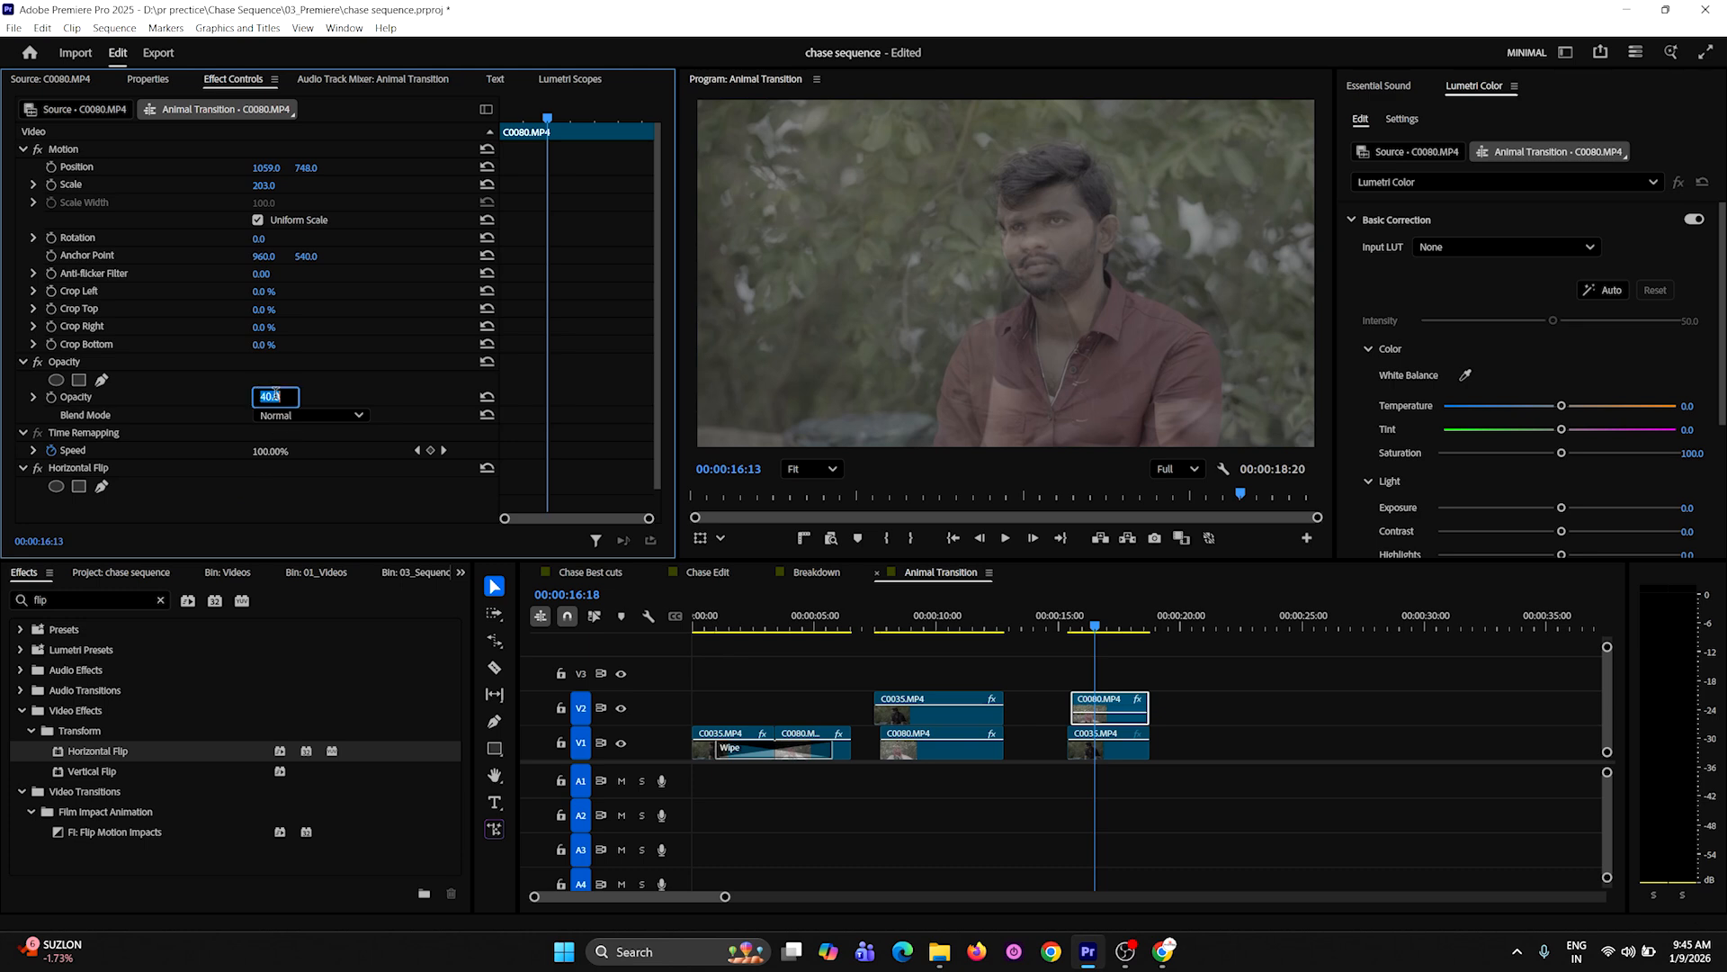
text(100)
key(Return)
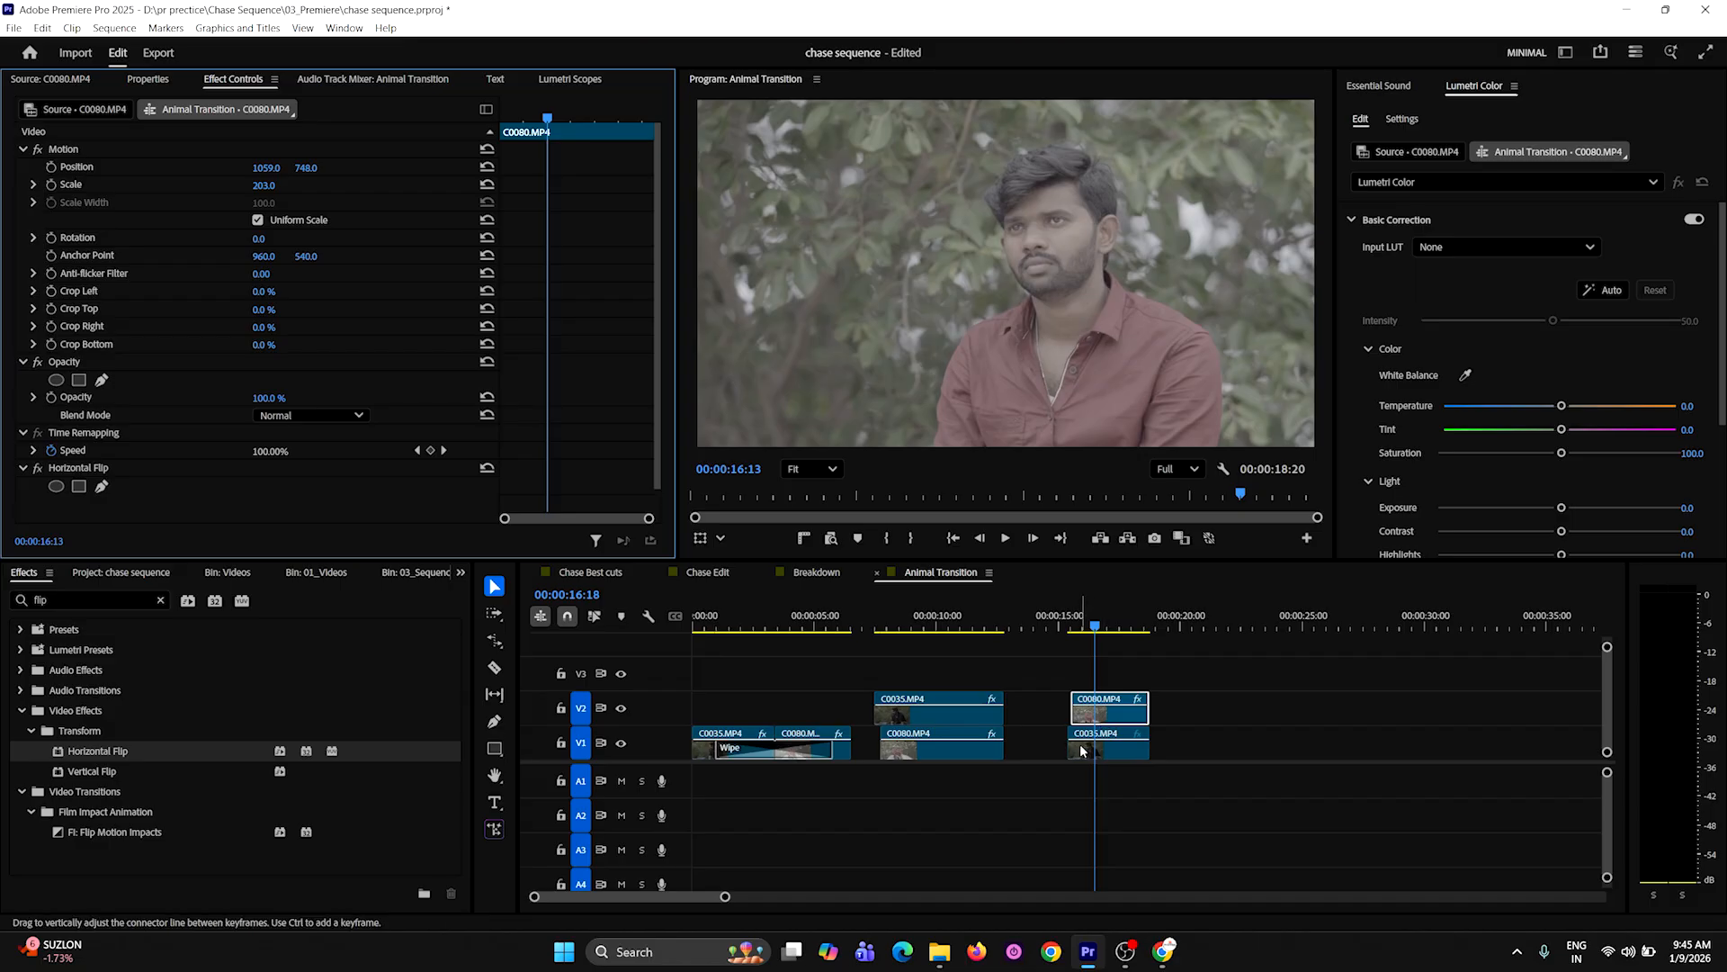
drag(1097, 732, 1180, 745)
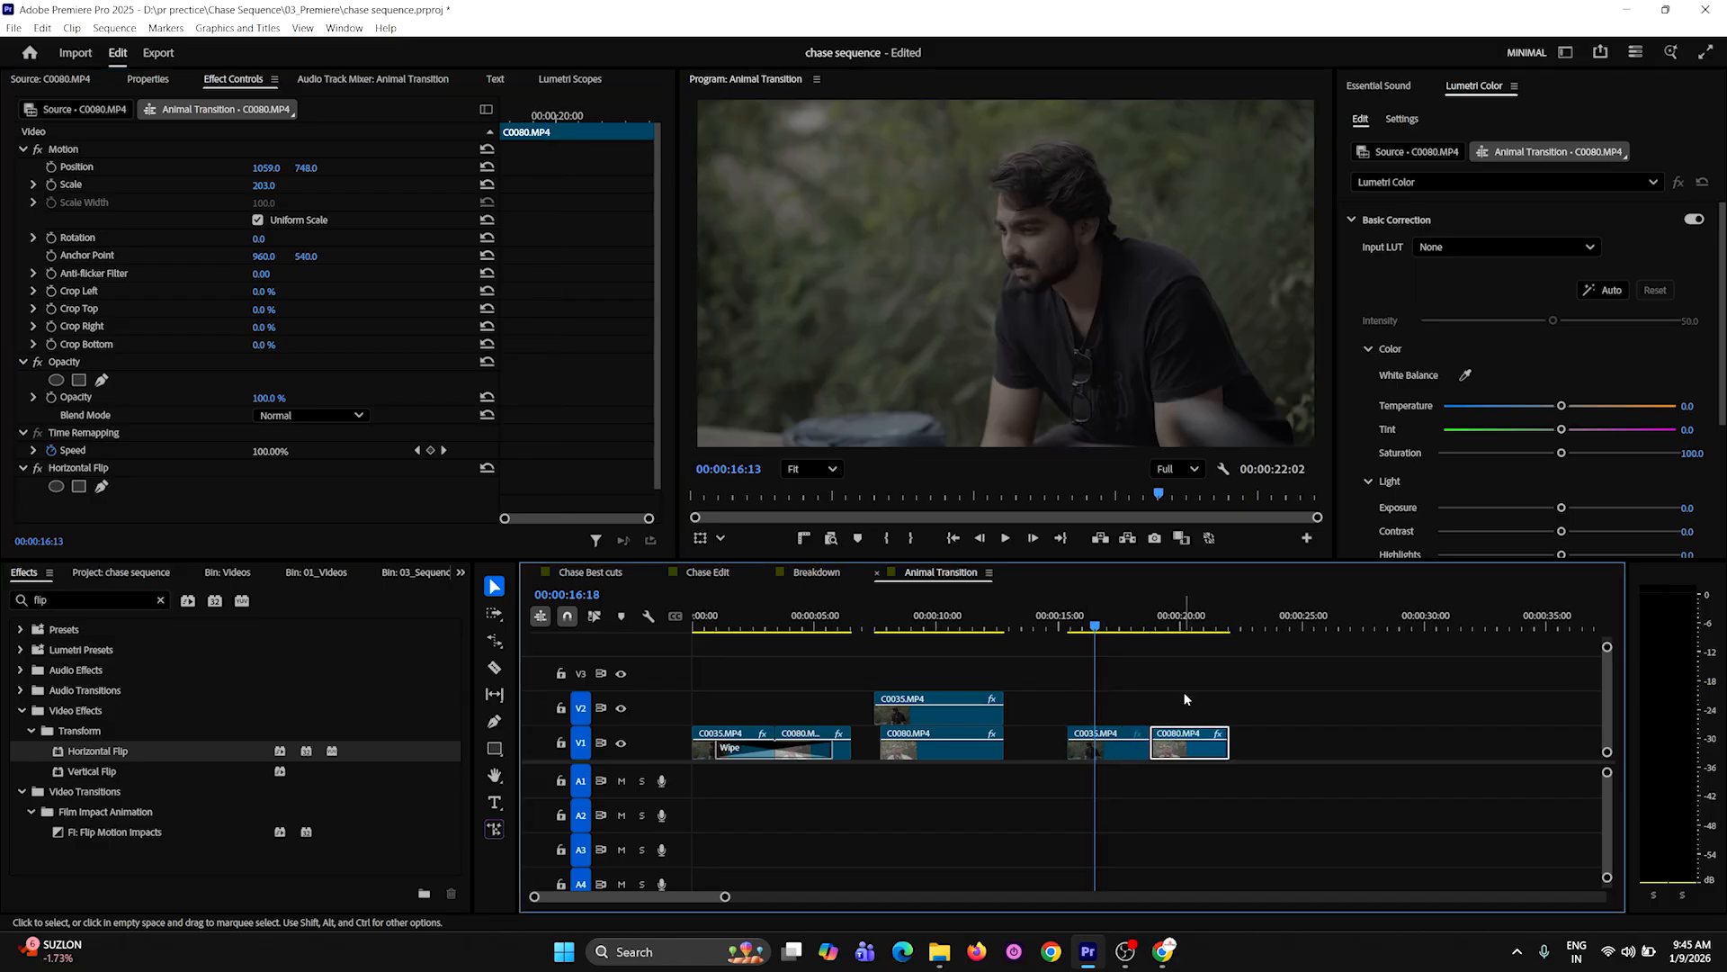
Apply the Wipe video transition to the cut between the new C0035.MP4 and C0080.MP4 clips
click(1172, 626)
drag(1173, 625, 1145, 632)
click(160, 599)
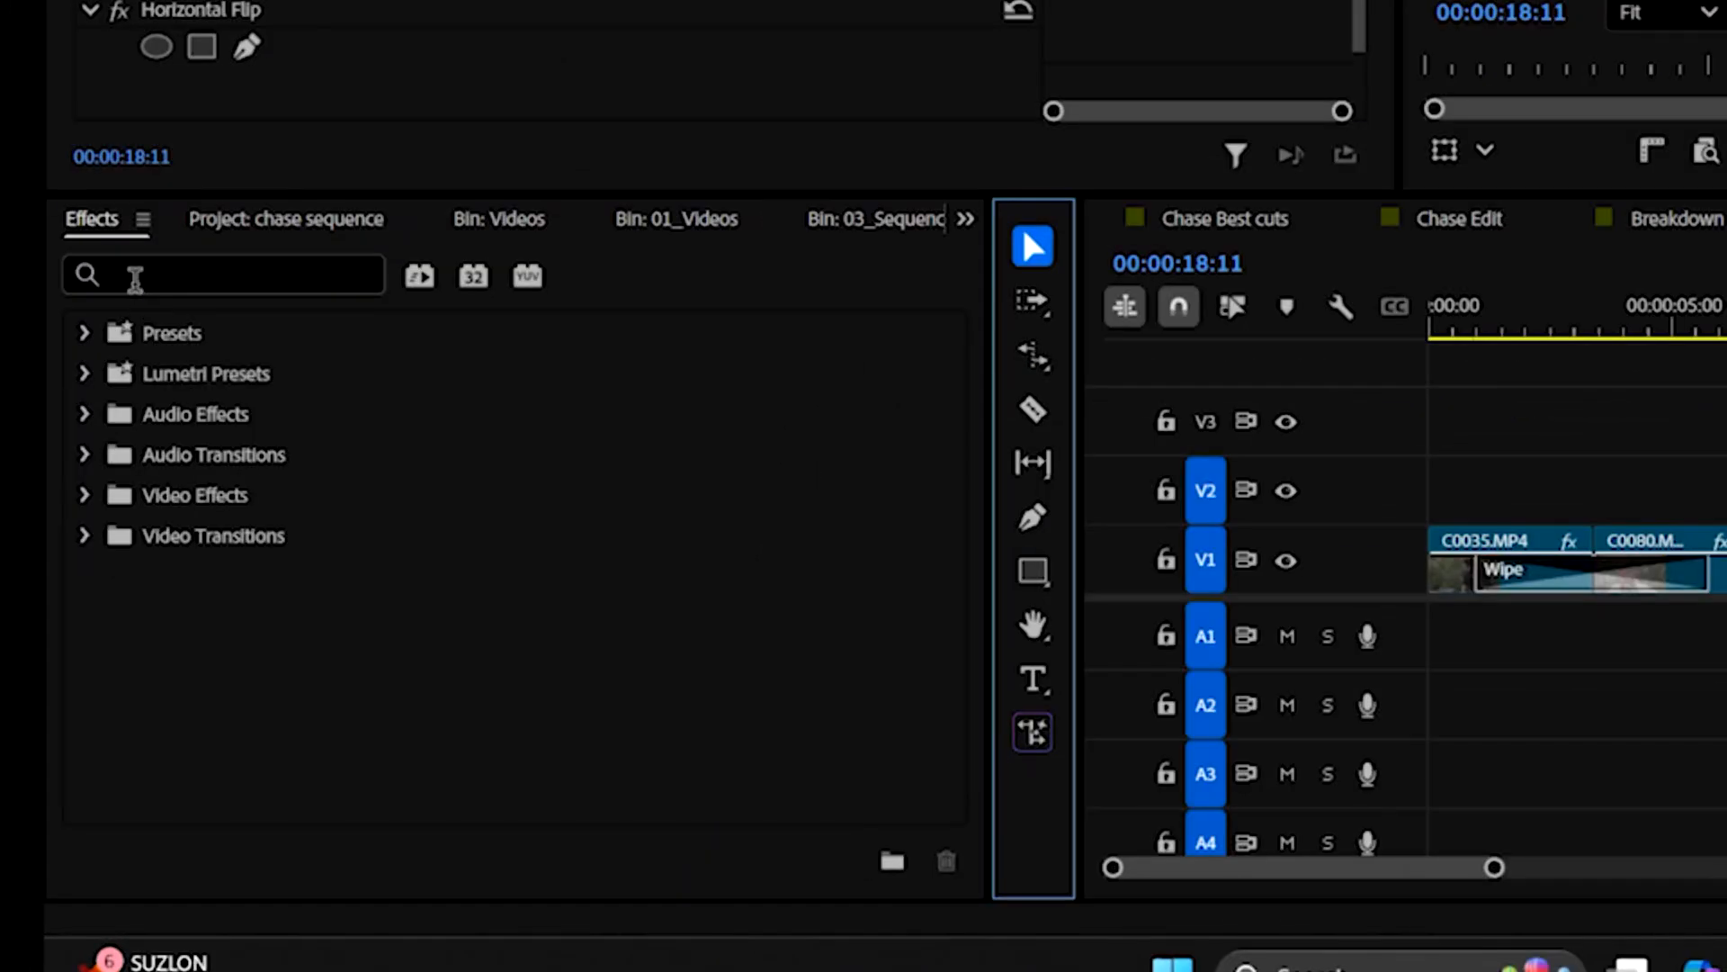
click(135, 279)
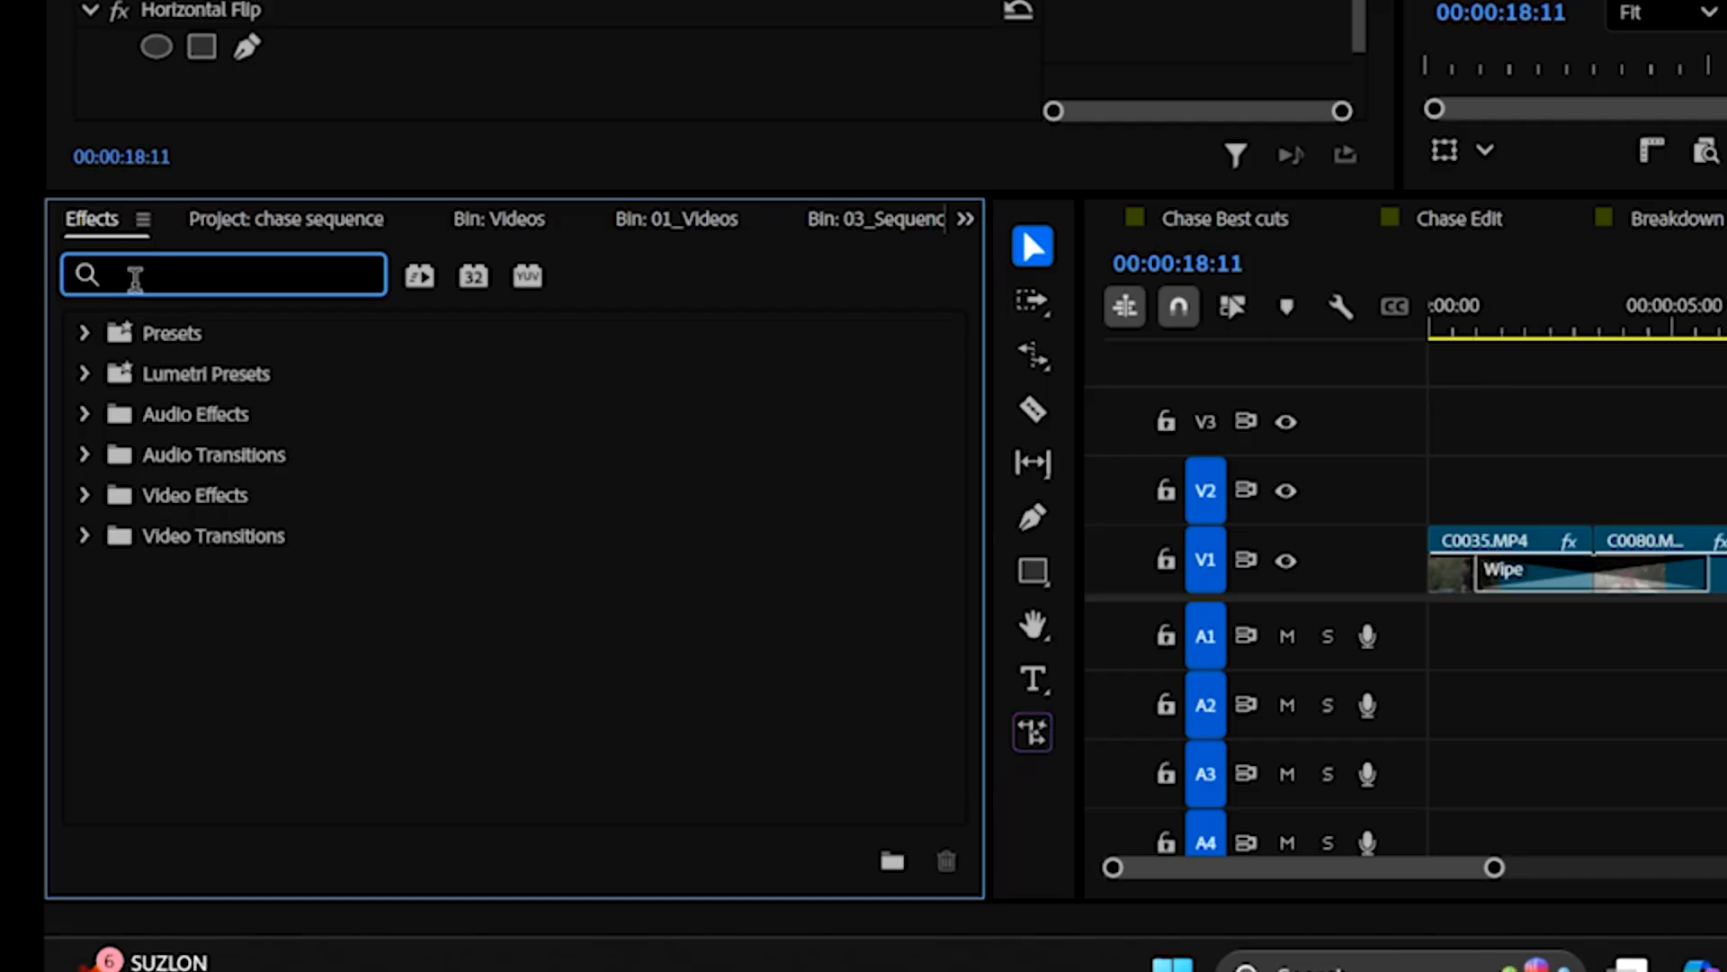
text(wipe)
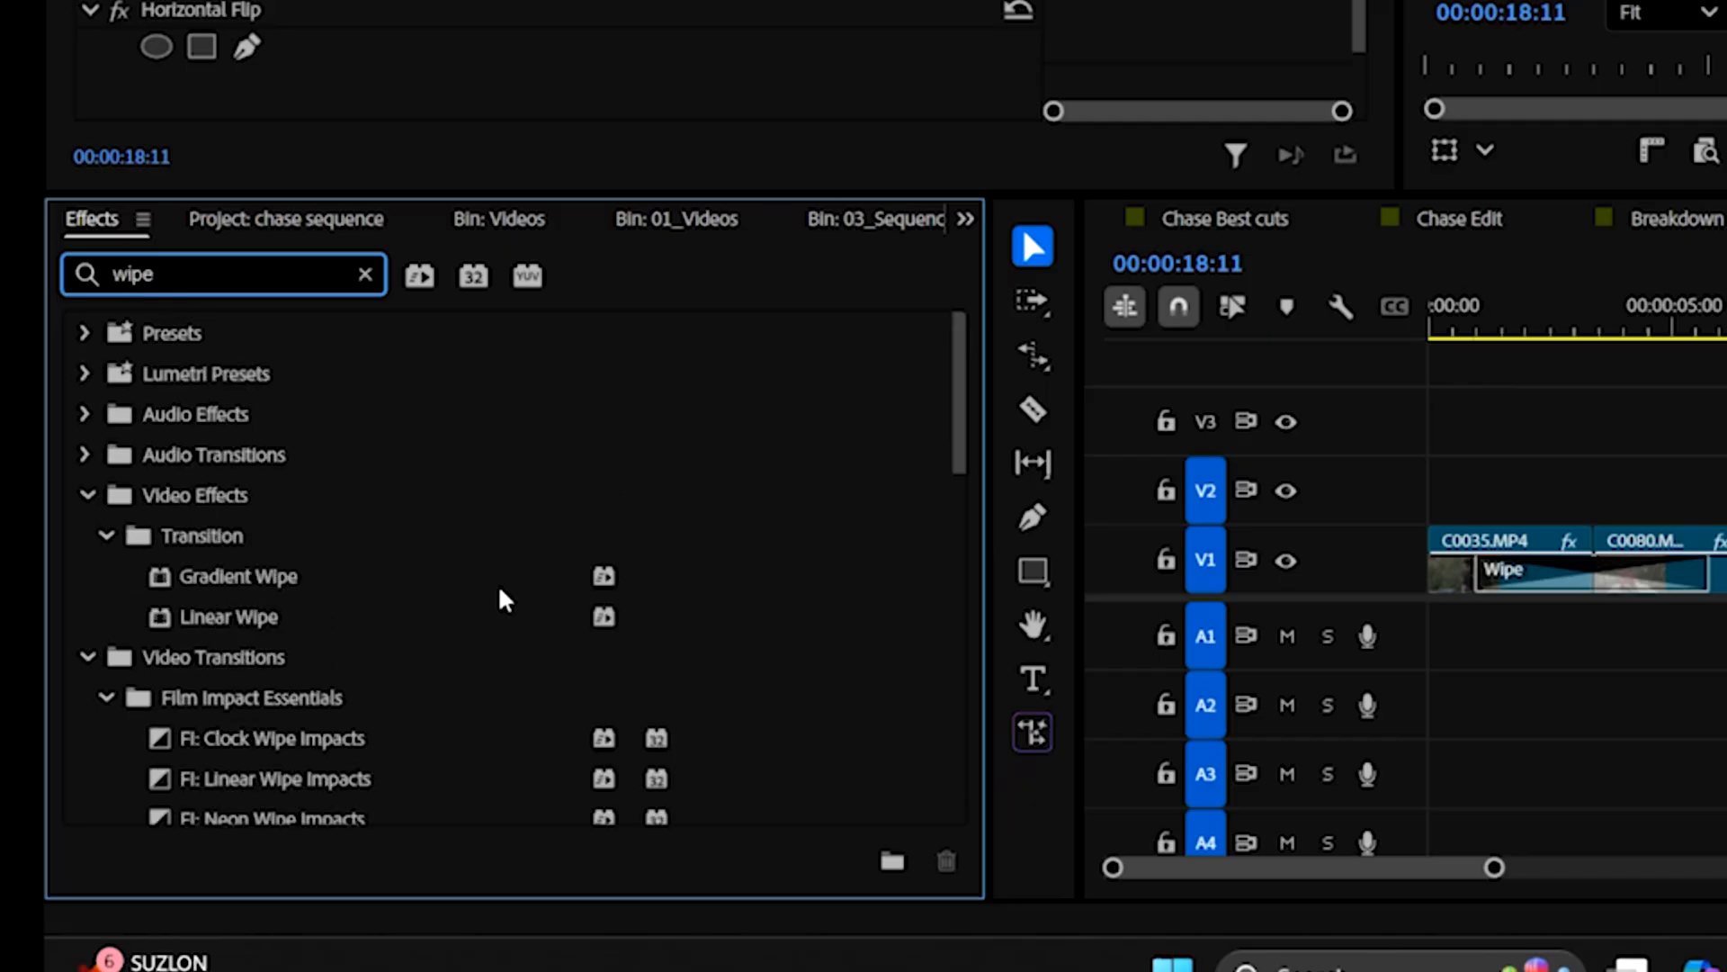
scroll(434, 585, down, 10)
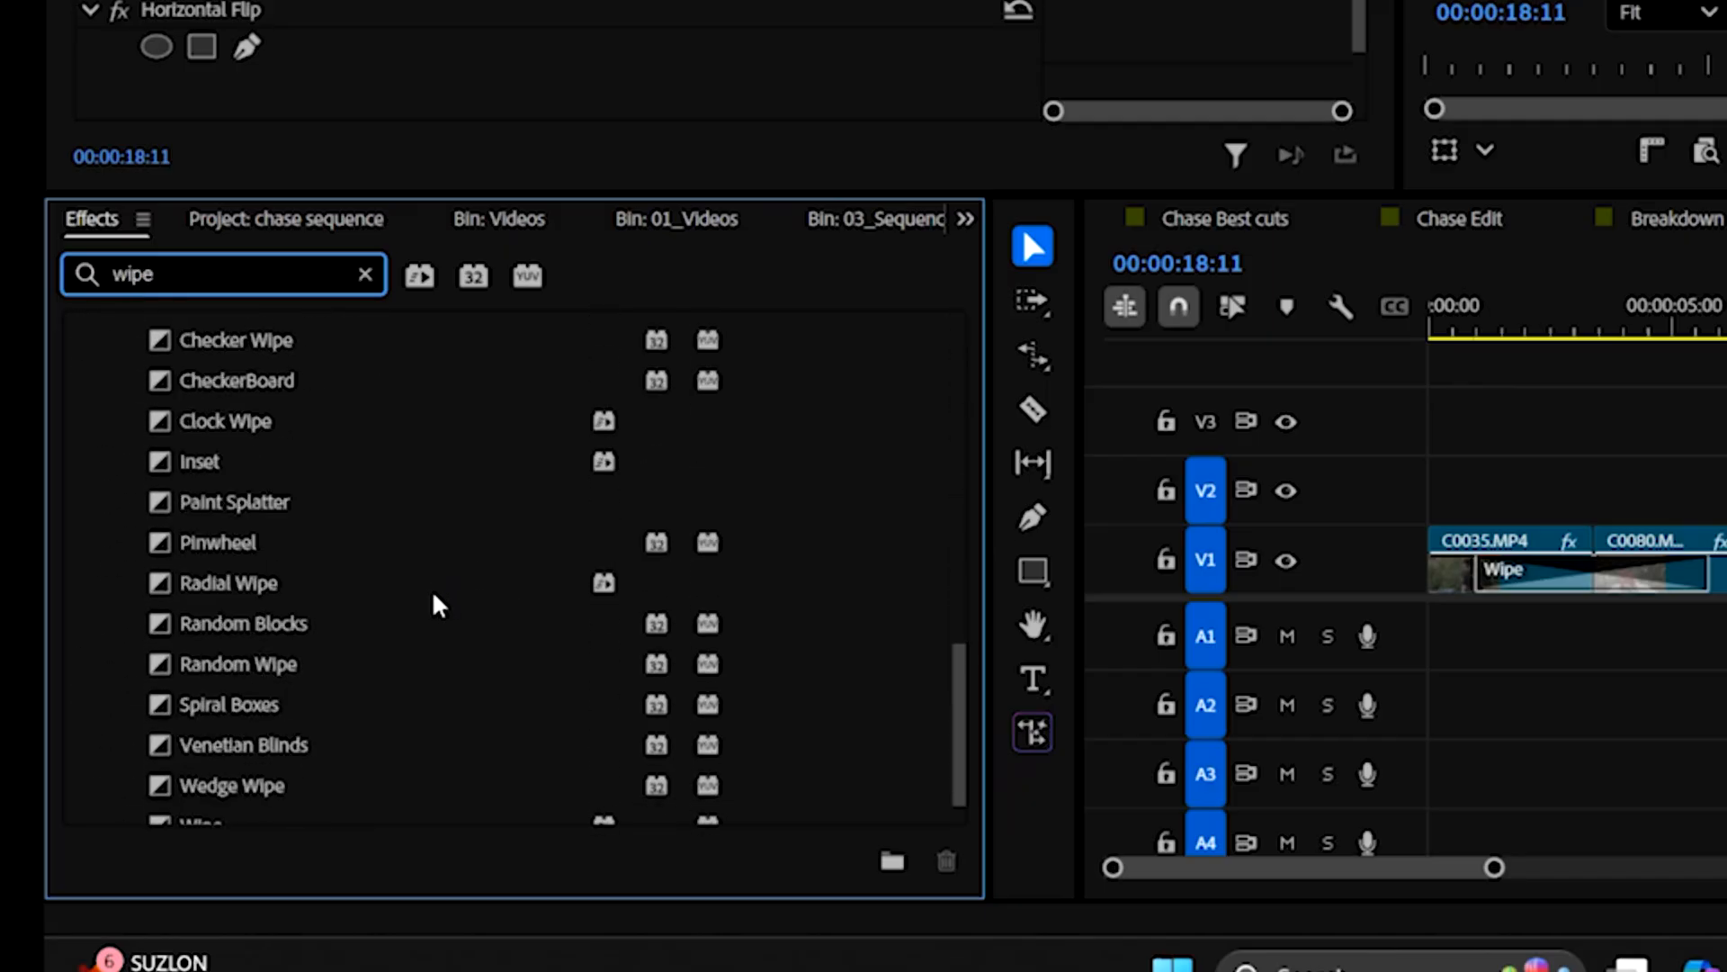
scroll(434, 594, down, 2)
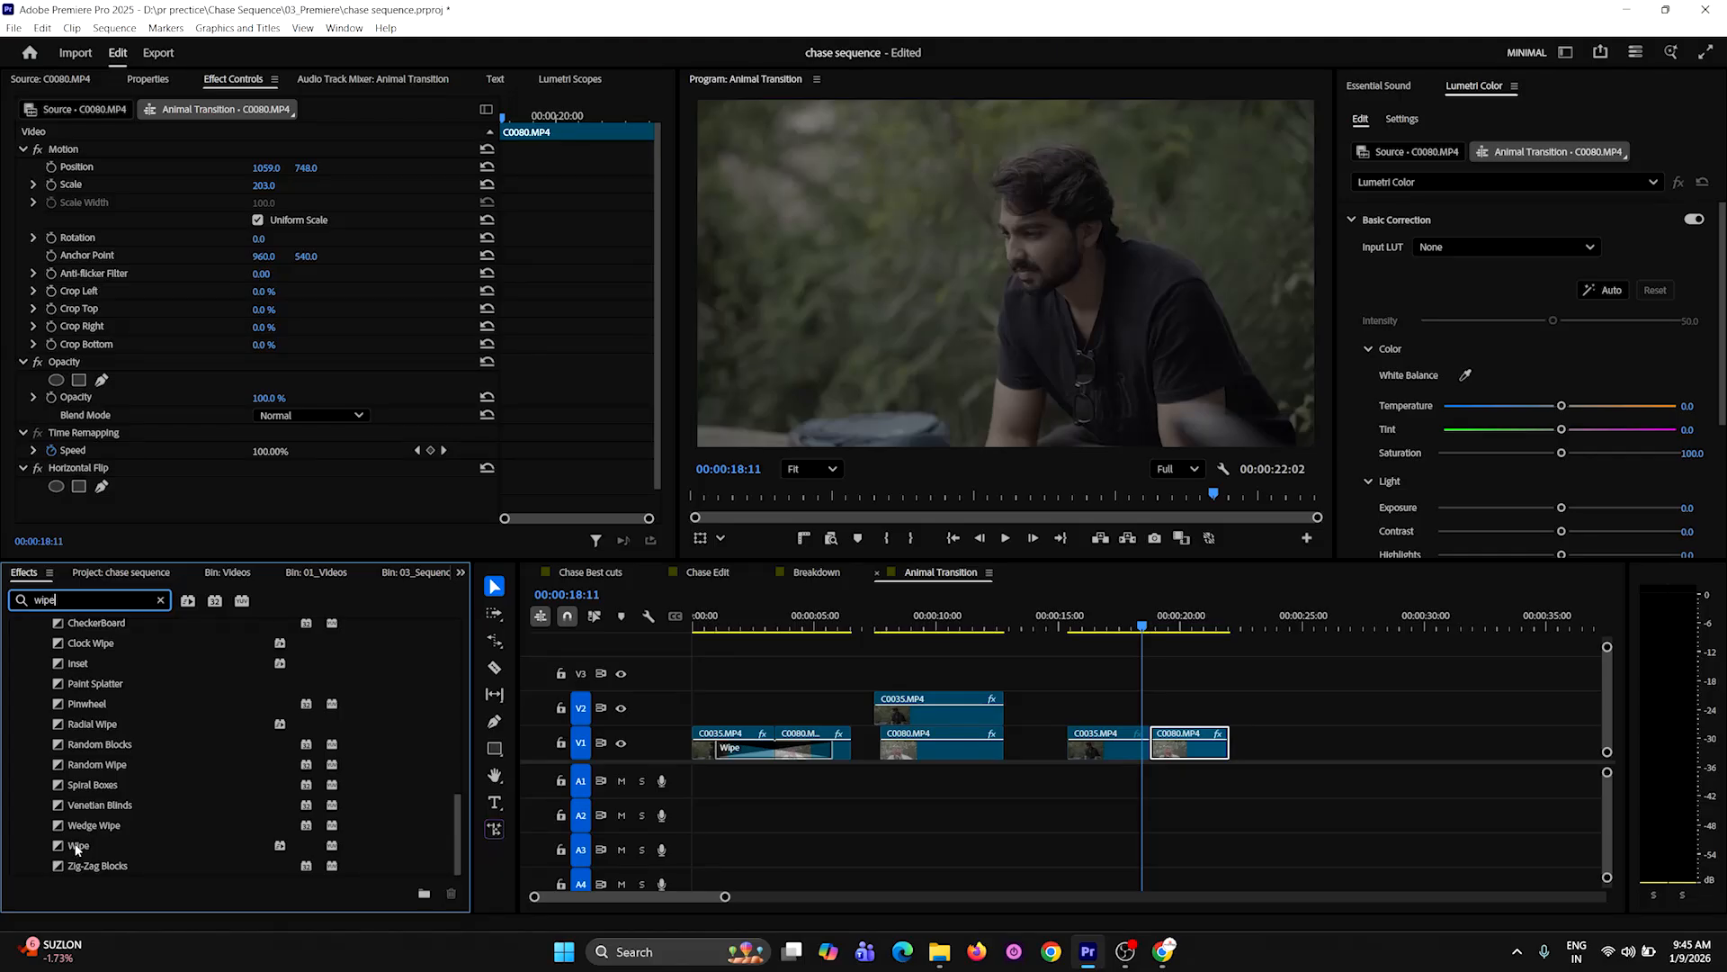
drag(79, 846, 1153, 749)
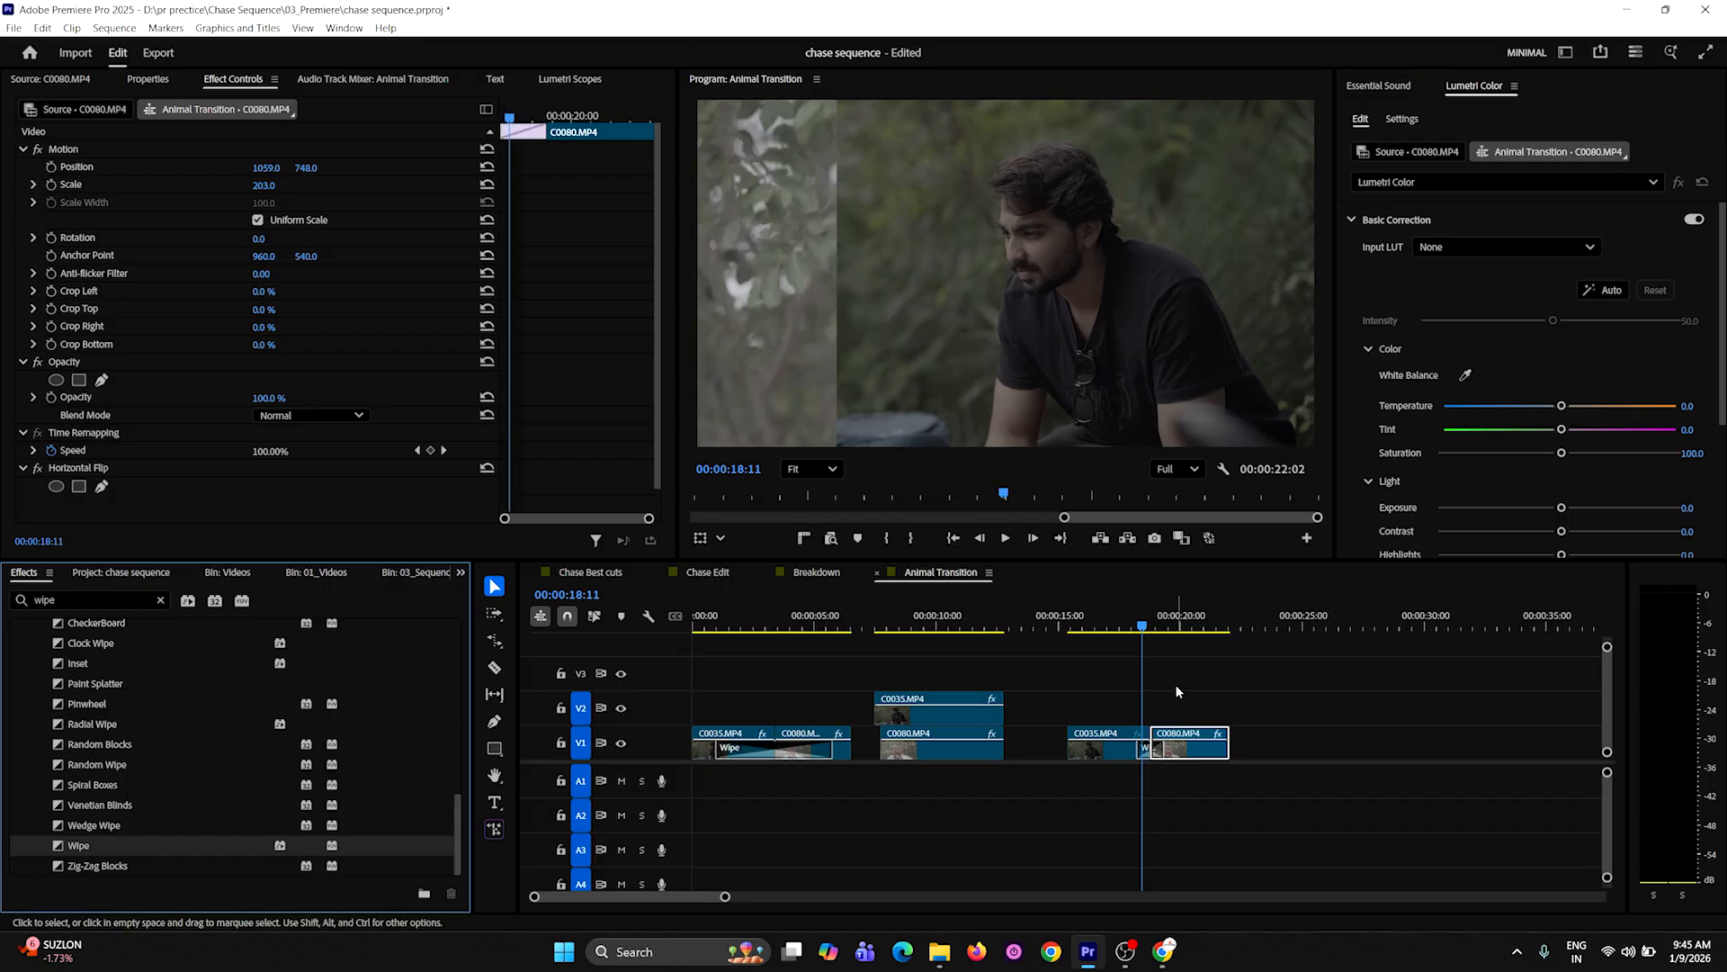
Play back the newly applied Wipe transition from just before the cut
drag(1143, 628, 1117, 635)
key(space)
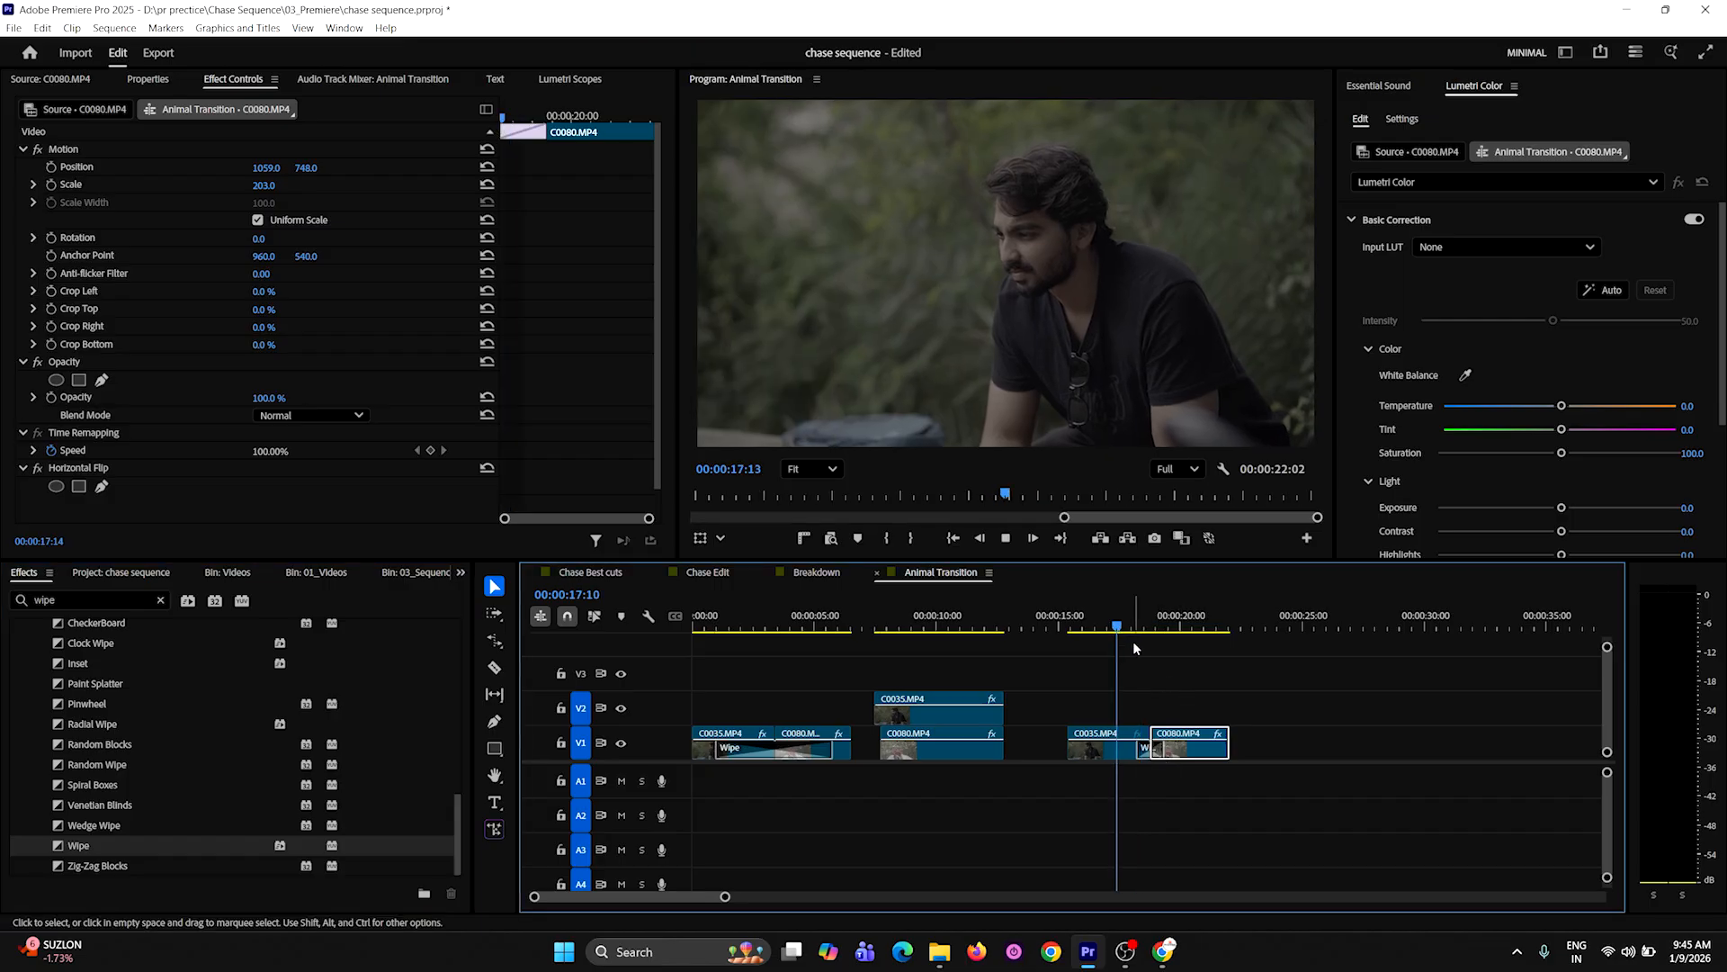
key(space)
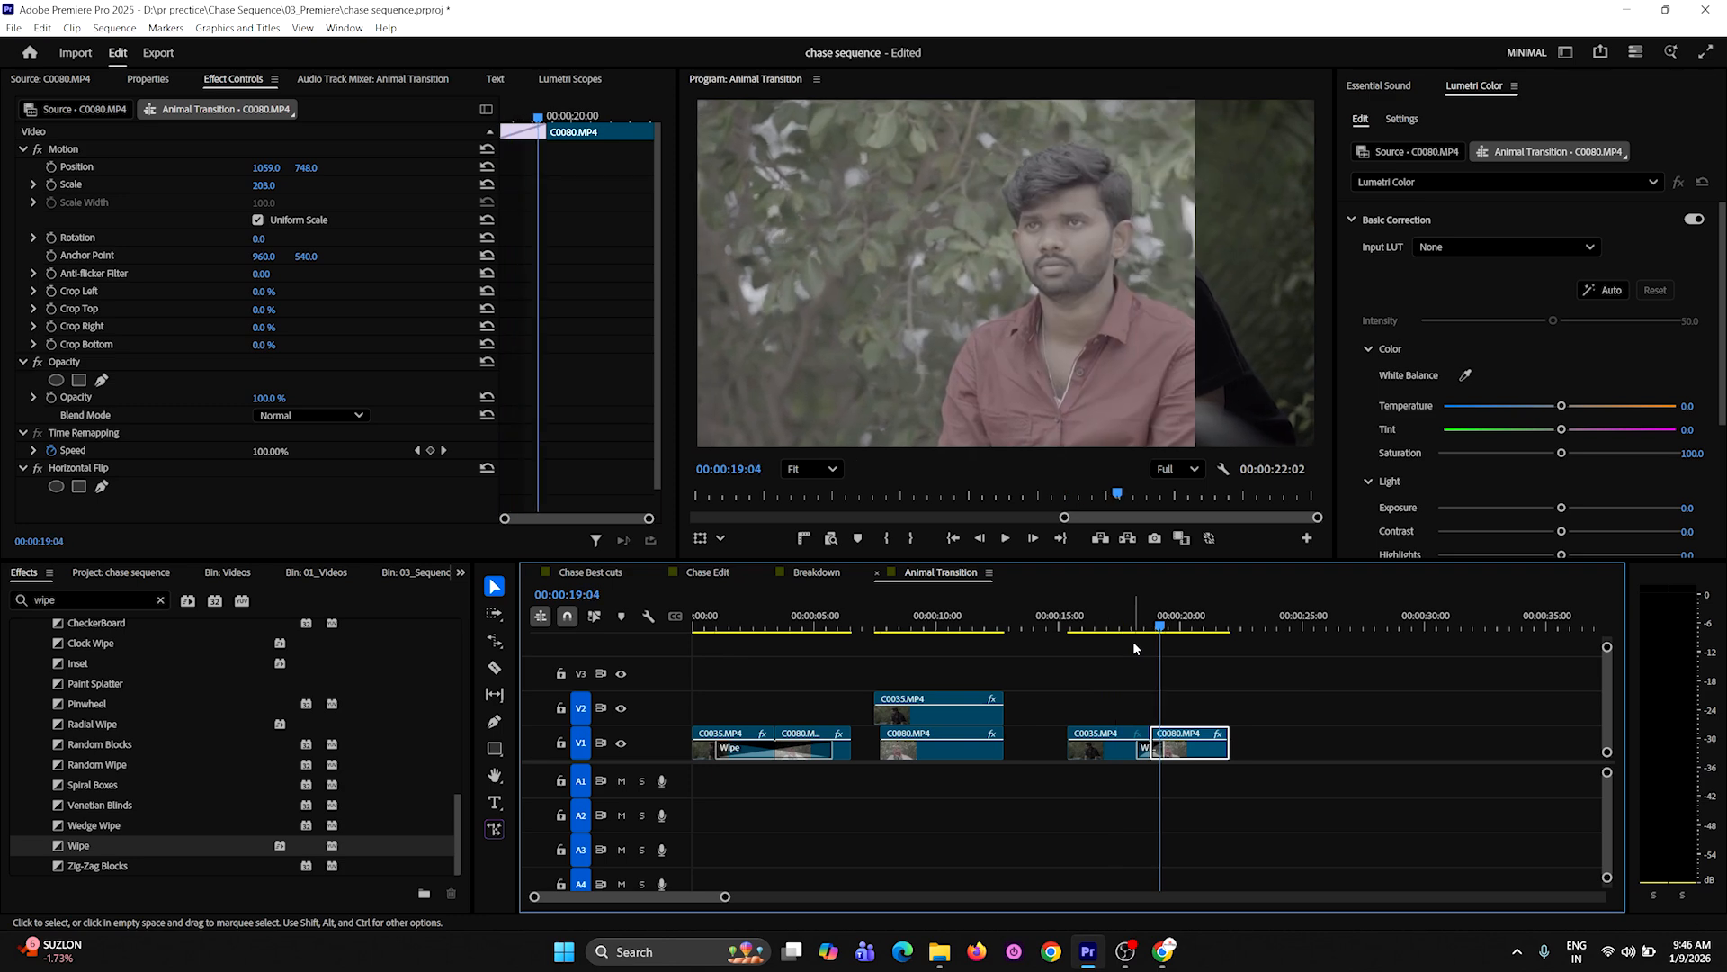
Change the direction of the new Wipe transition so that it runs from top to bottom
key(Left)
key(Left)
key(Left)
key(Left)
key(Left)
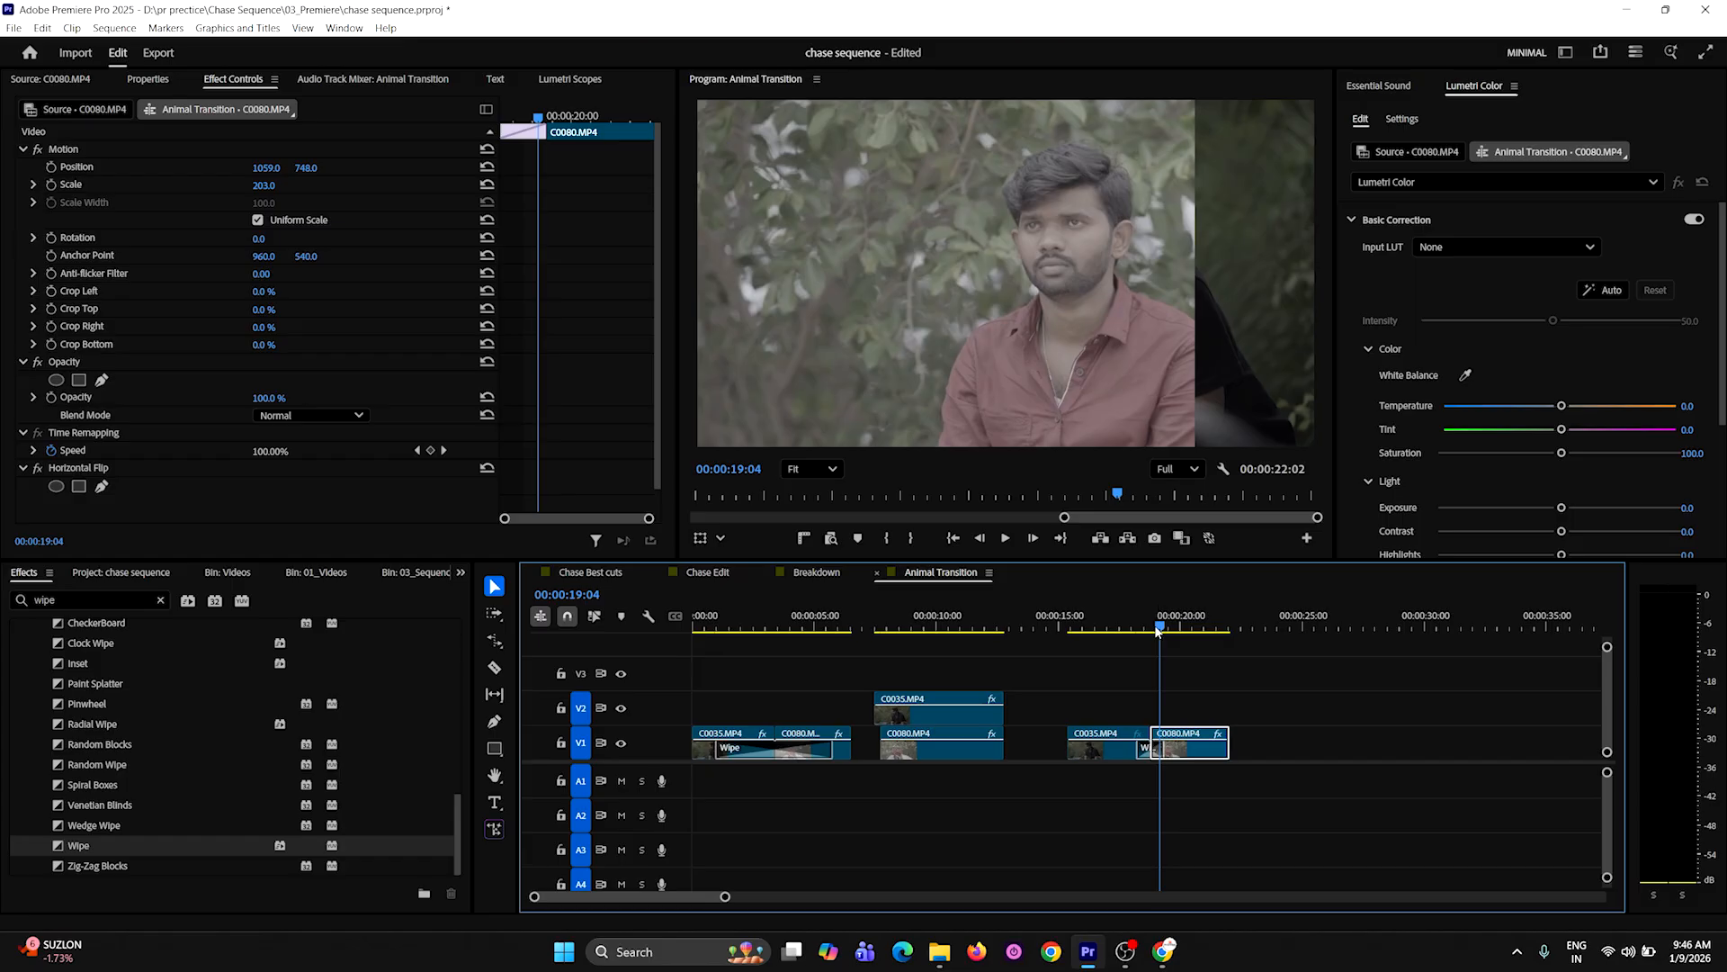
key(=)
click(1160, 752)
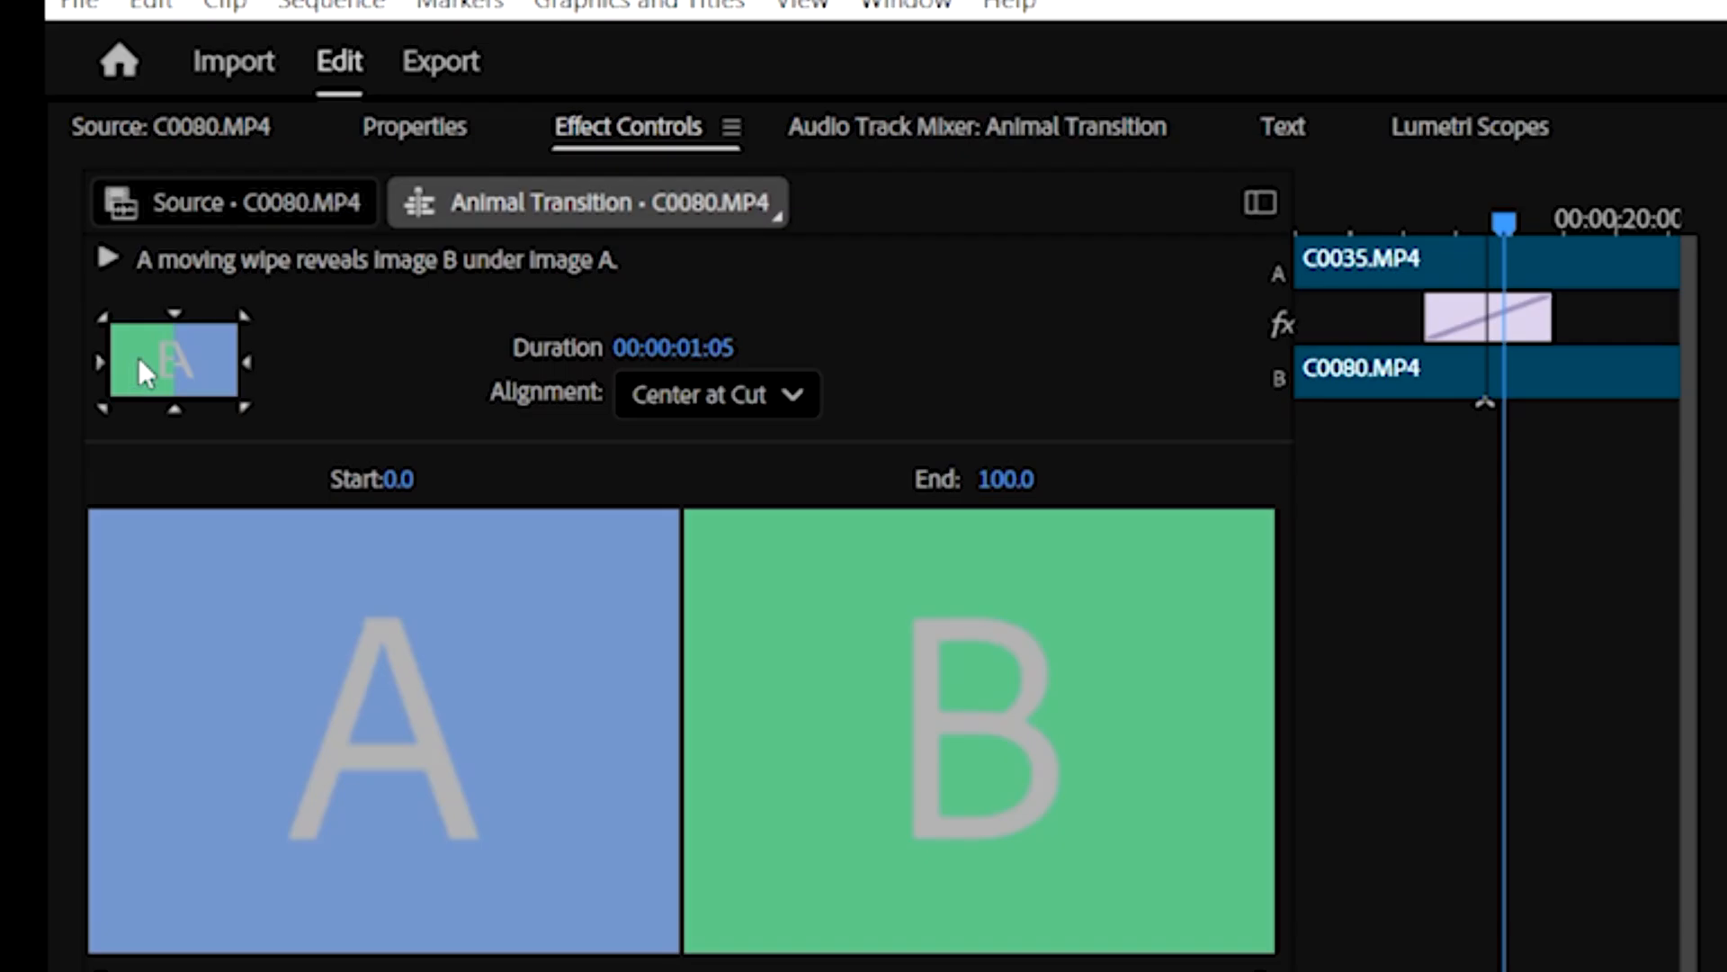
click(174, 315)
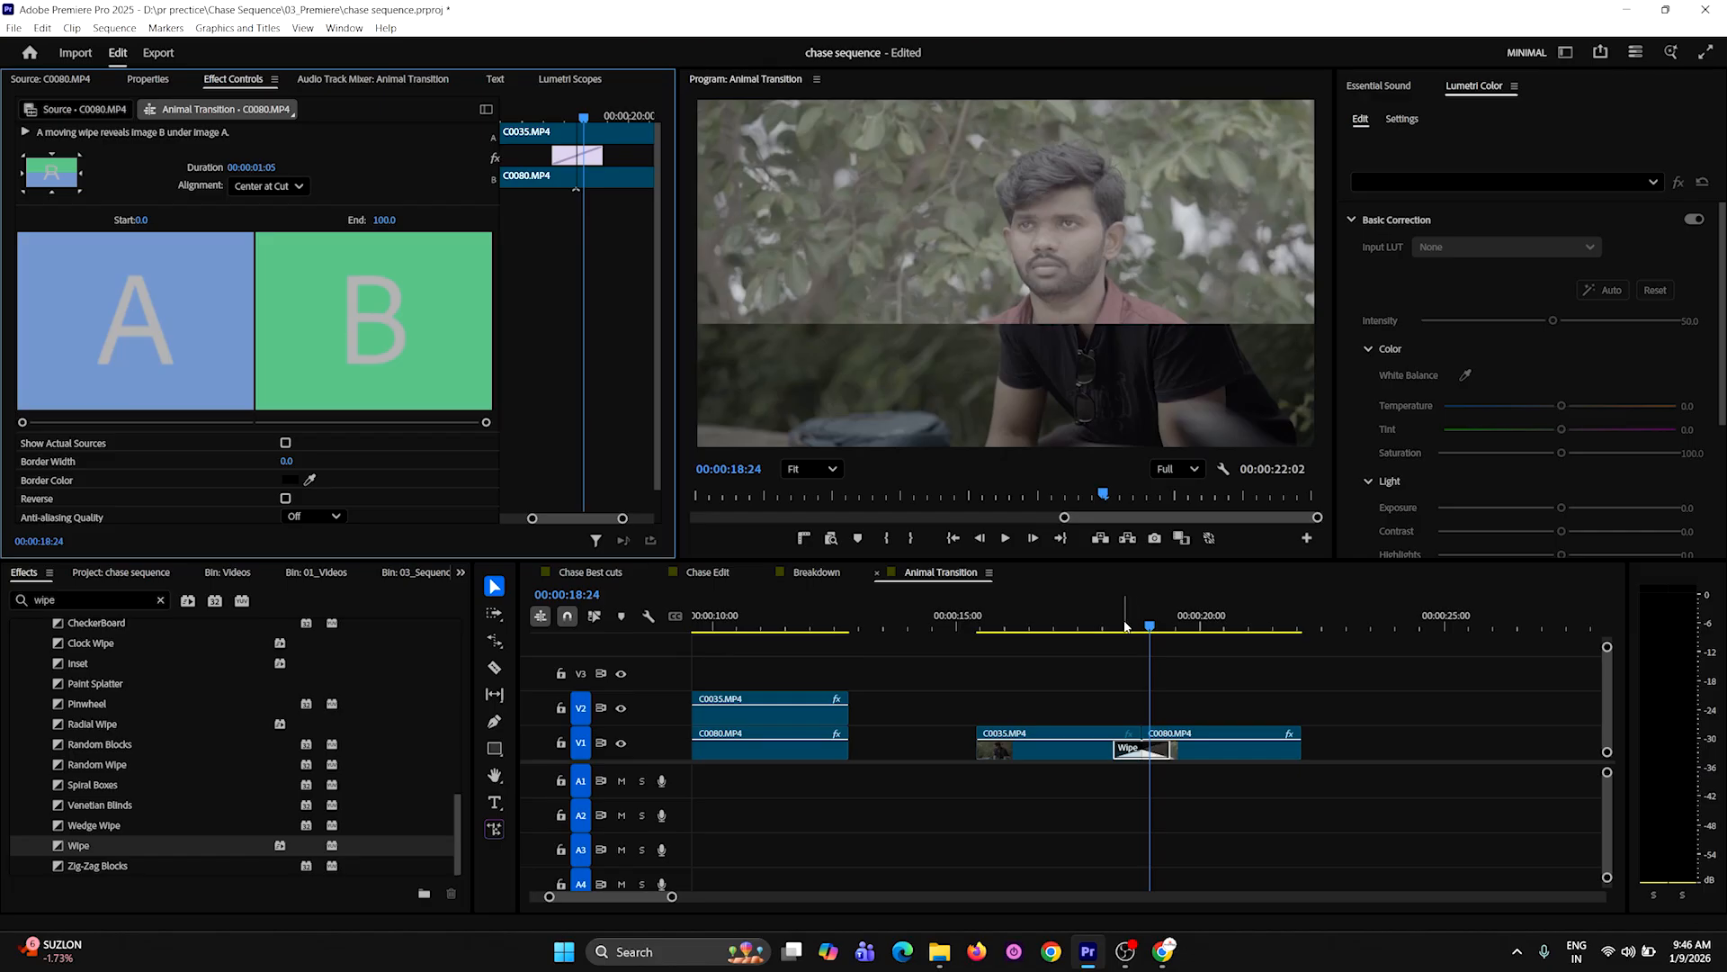
Play back the top-to-bottom Wipe transition between the two clips
drag(1144, 627, 1095, 635)
key(space)
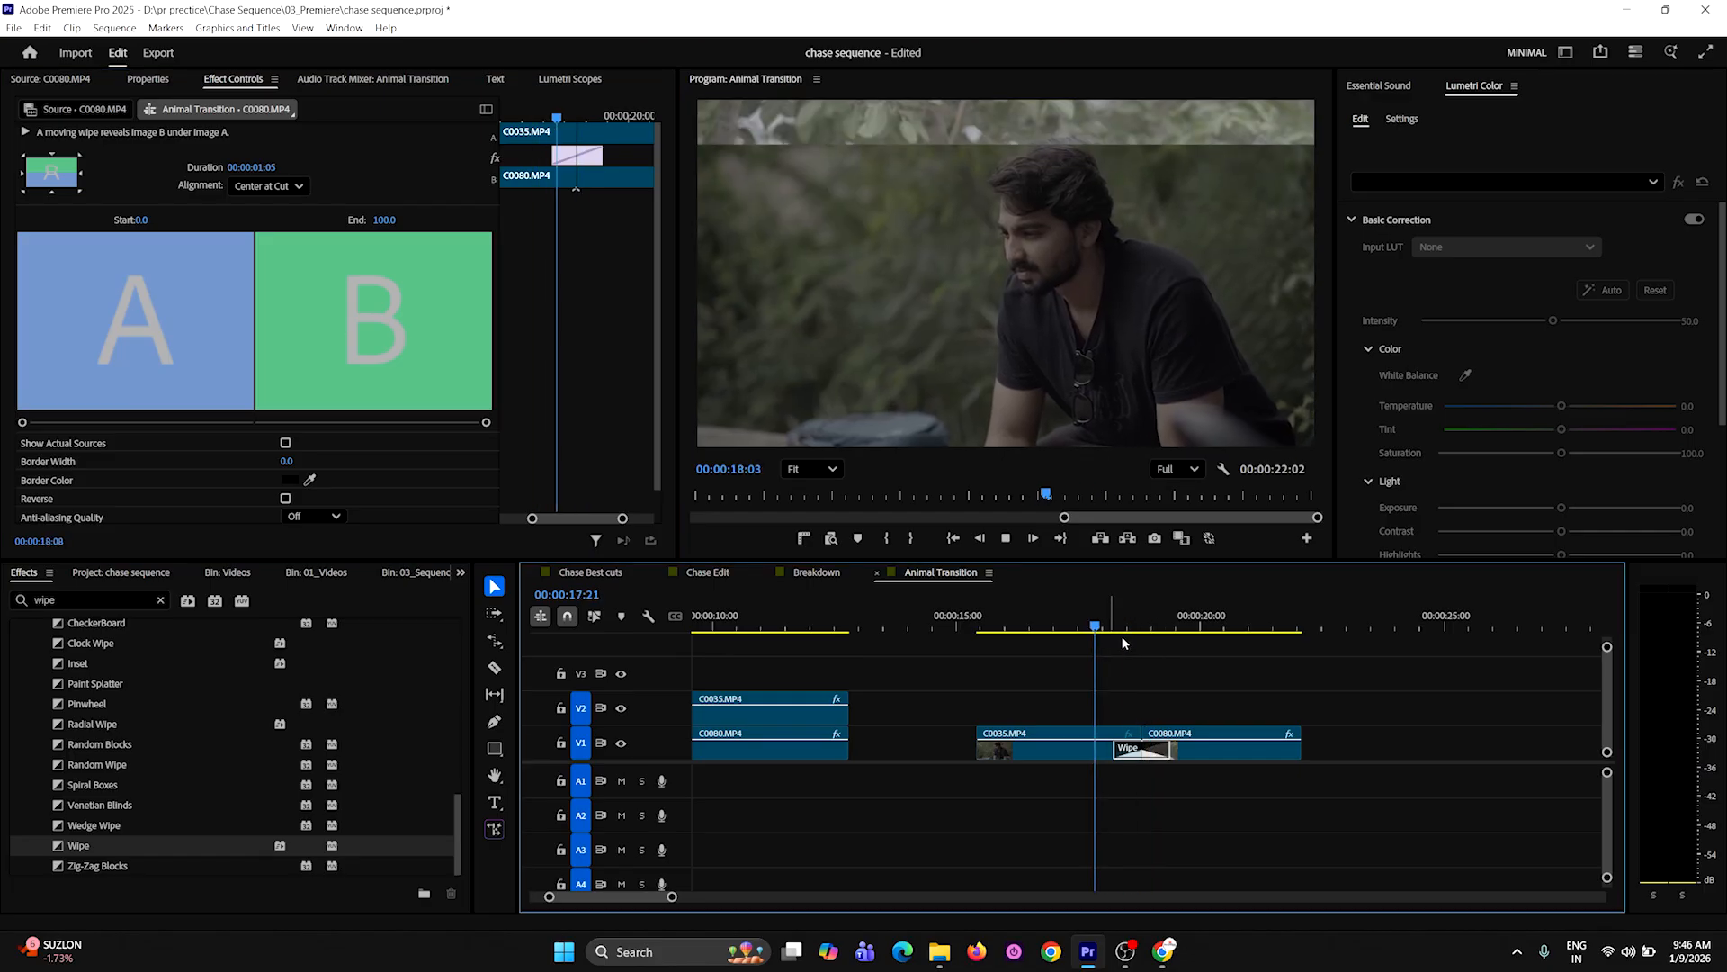
key(space)
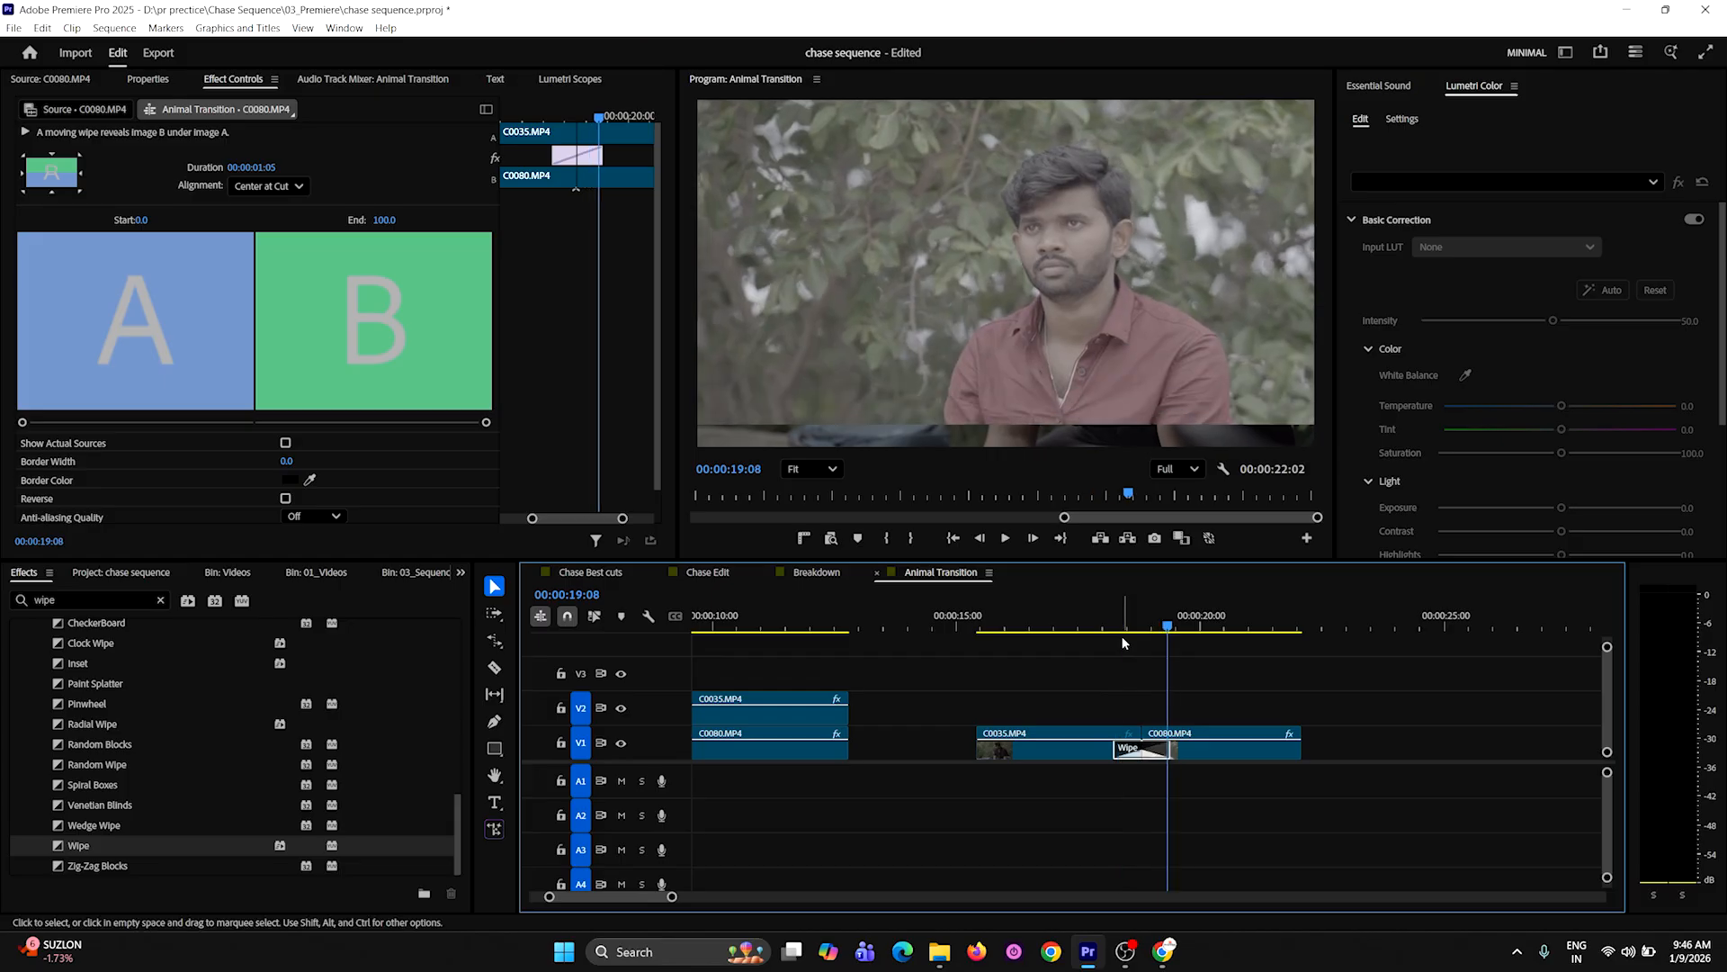
Lengthen the Wipe transition between C0035.MP4 and C0080.MP4 to a duration of 00:00:05:11 and play it back
click(1152, 621)
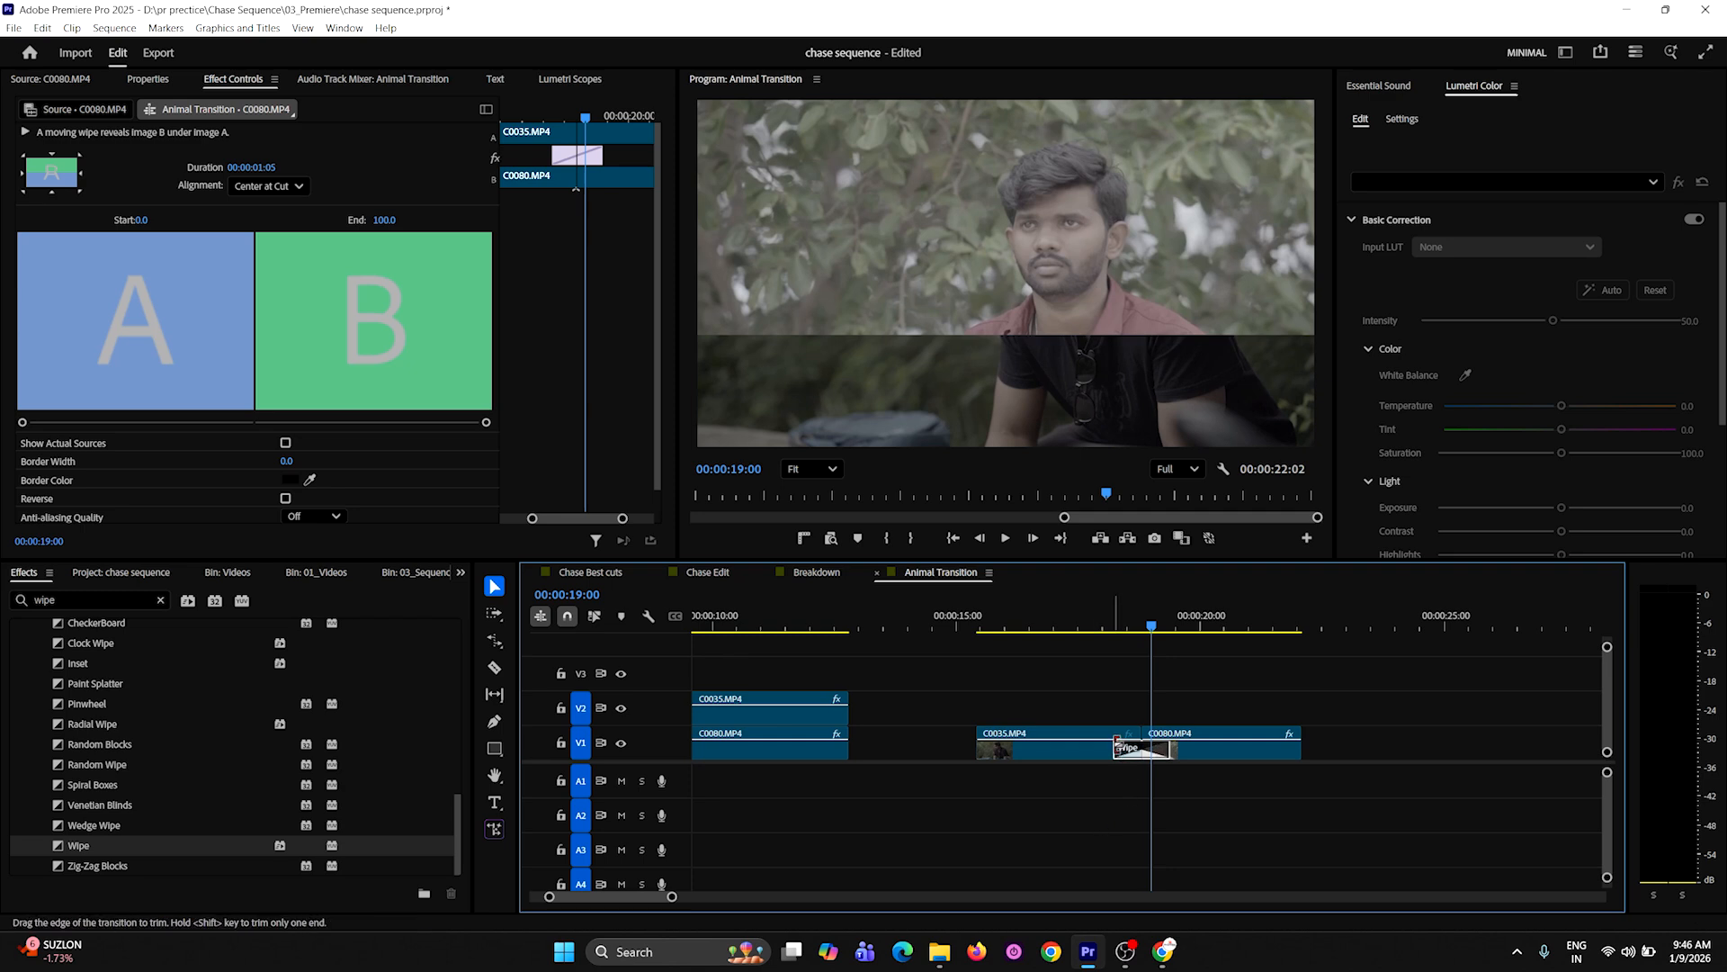
drag(1118, 740, 1012, 738)
click(982, 619)
key(space)
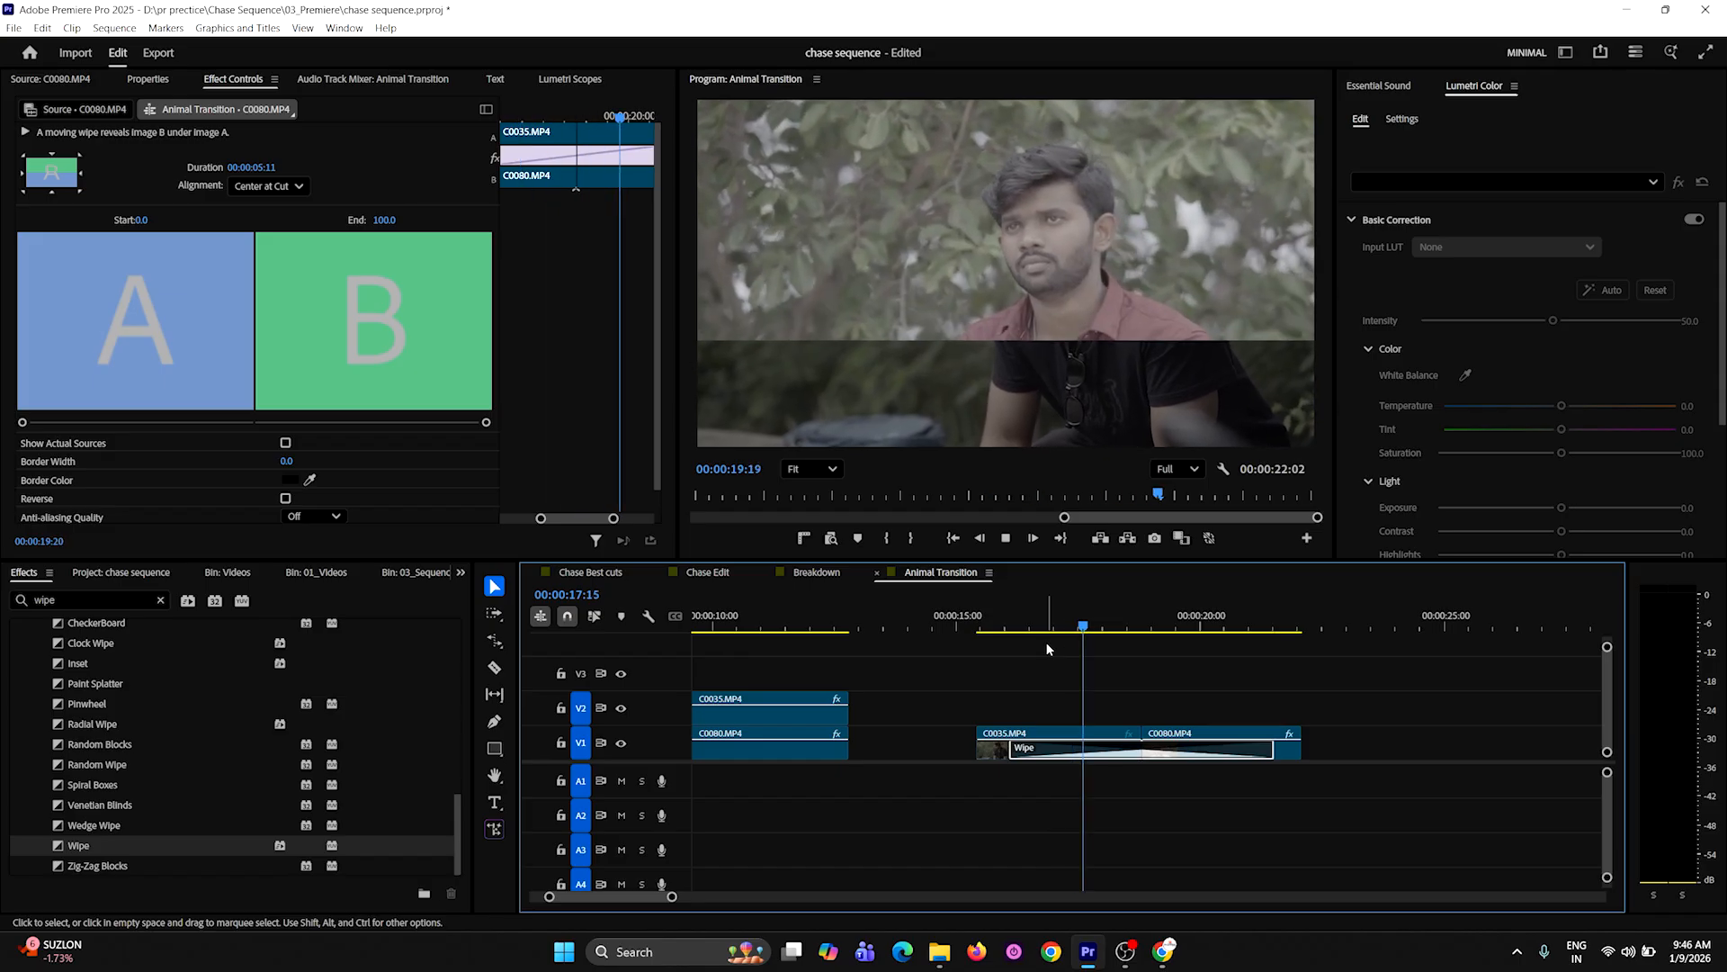
key(space)
mouse_move(1171, 634)
mouse_down()
mouse_move(1058, 635)
mouse_move(1190, 652)
mouse_up()
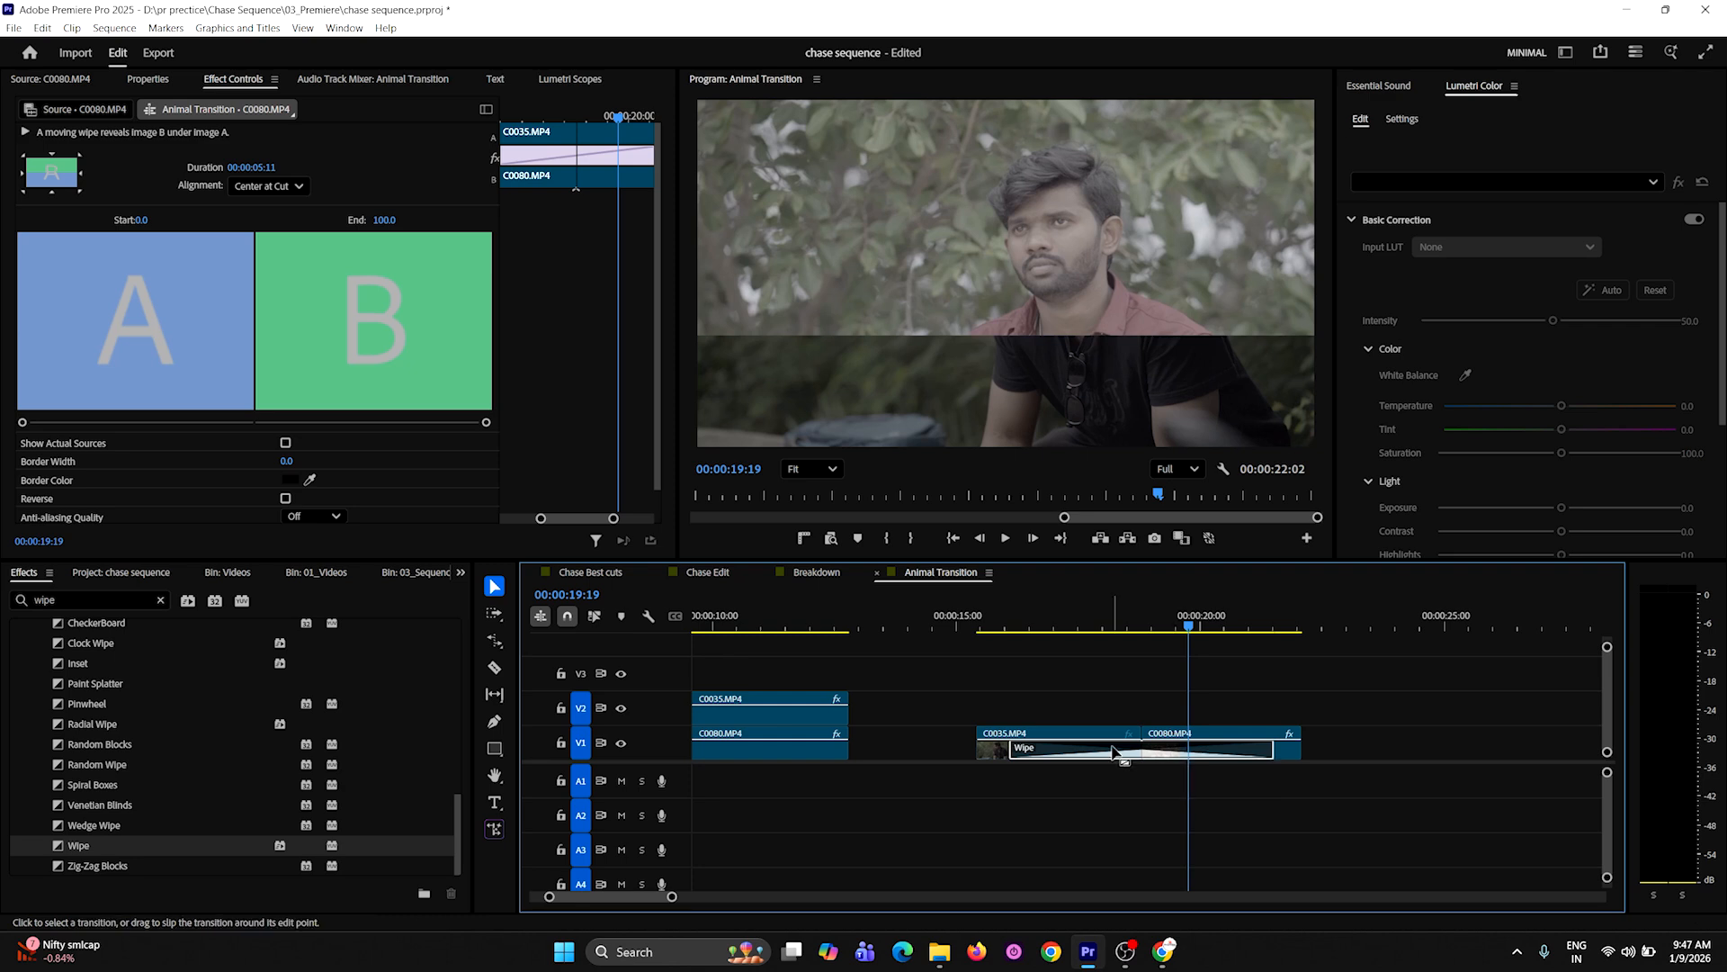
Delete the lengthened Wipe, extend the end of C0080.MP4 slightly, and apply a fresh Wipe to the cut with C0035.MP4
key(Delete)
drag(1151, 731, 1303, 754)
drag(78, 846, 1040, 747)
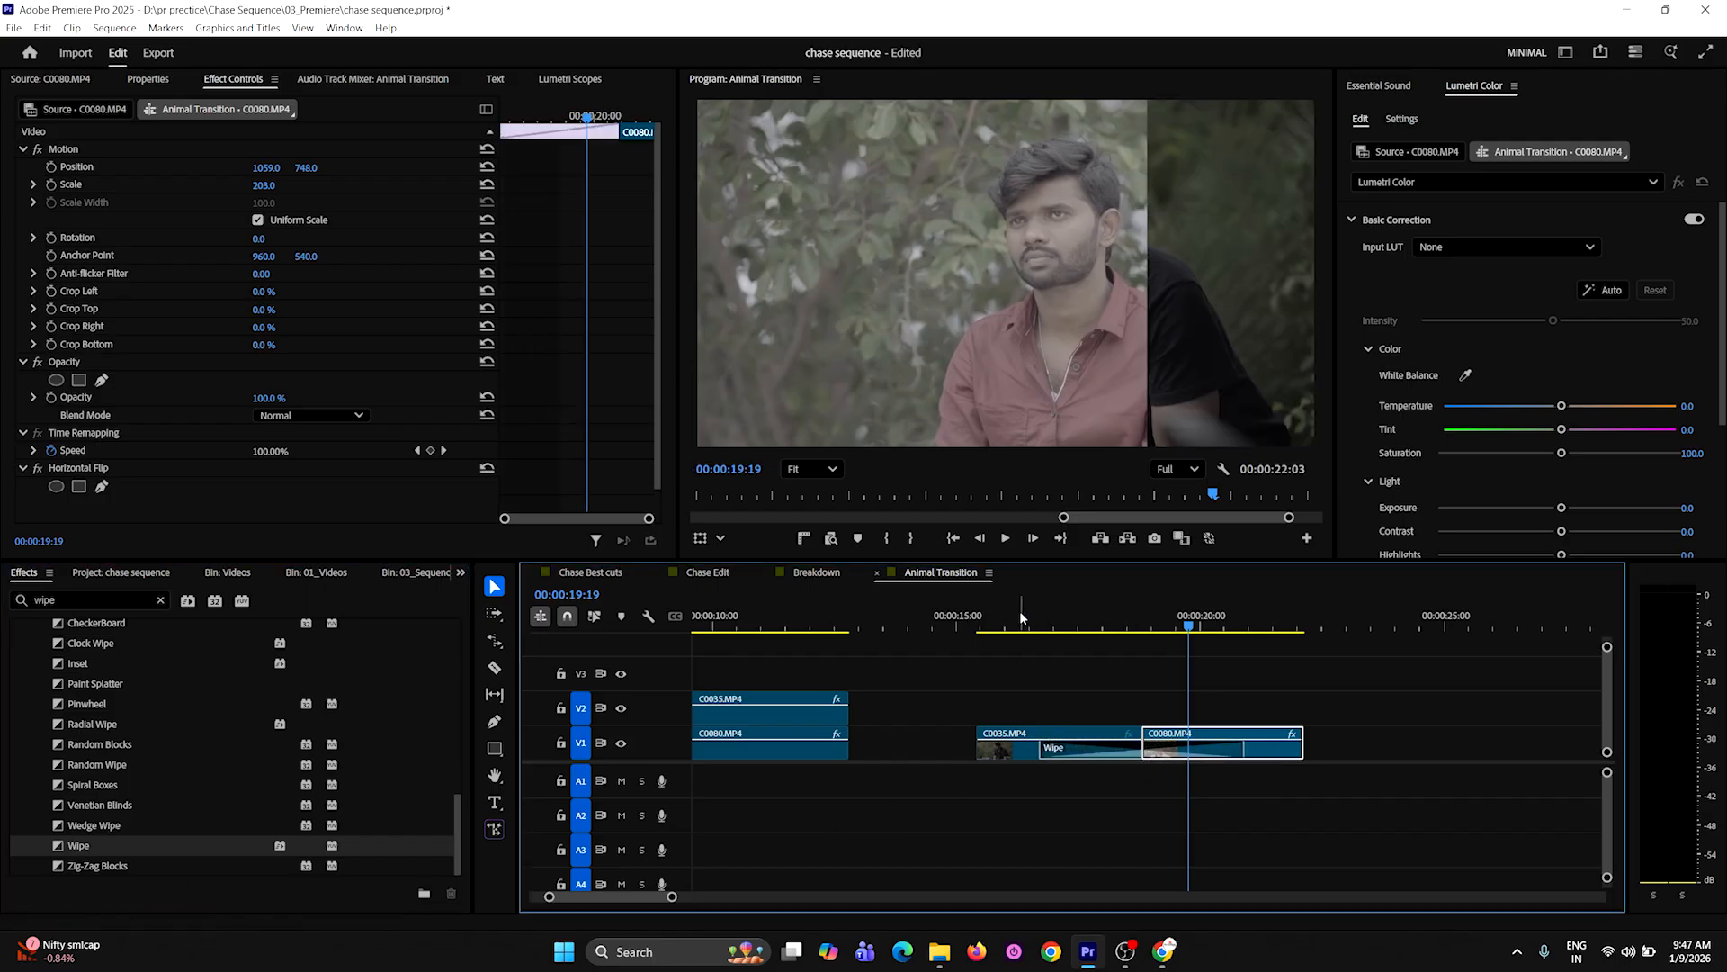
Set the direction of the 00:00:04:06 Wipe so that it runs from top to bottom
click(1145, 752)
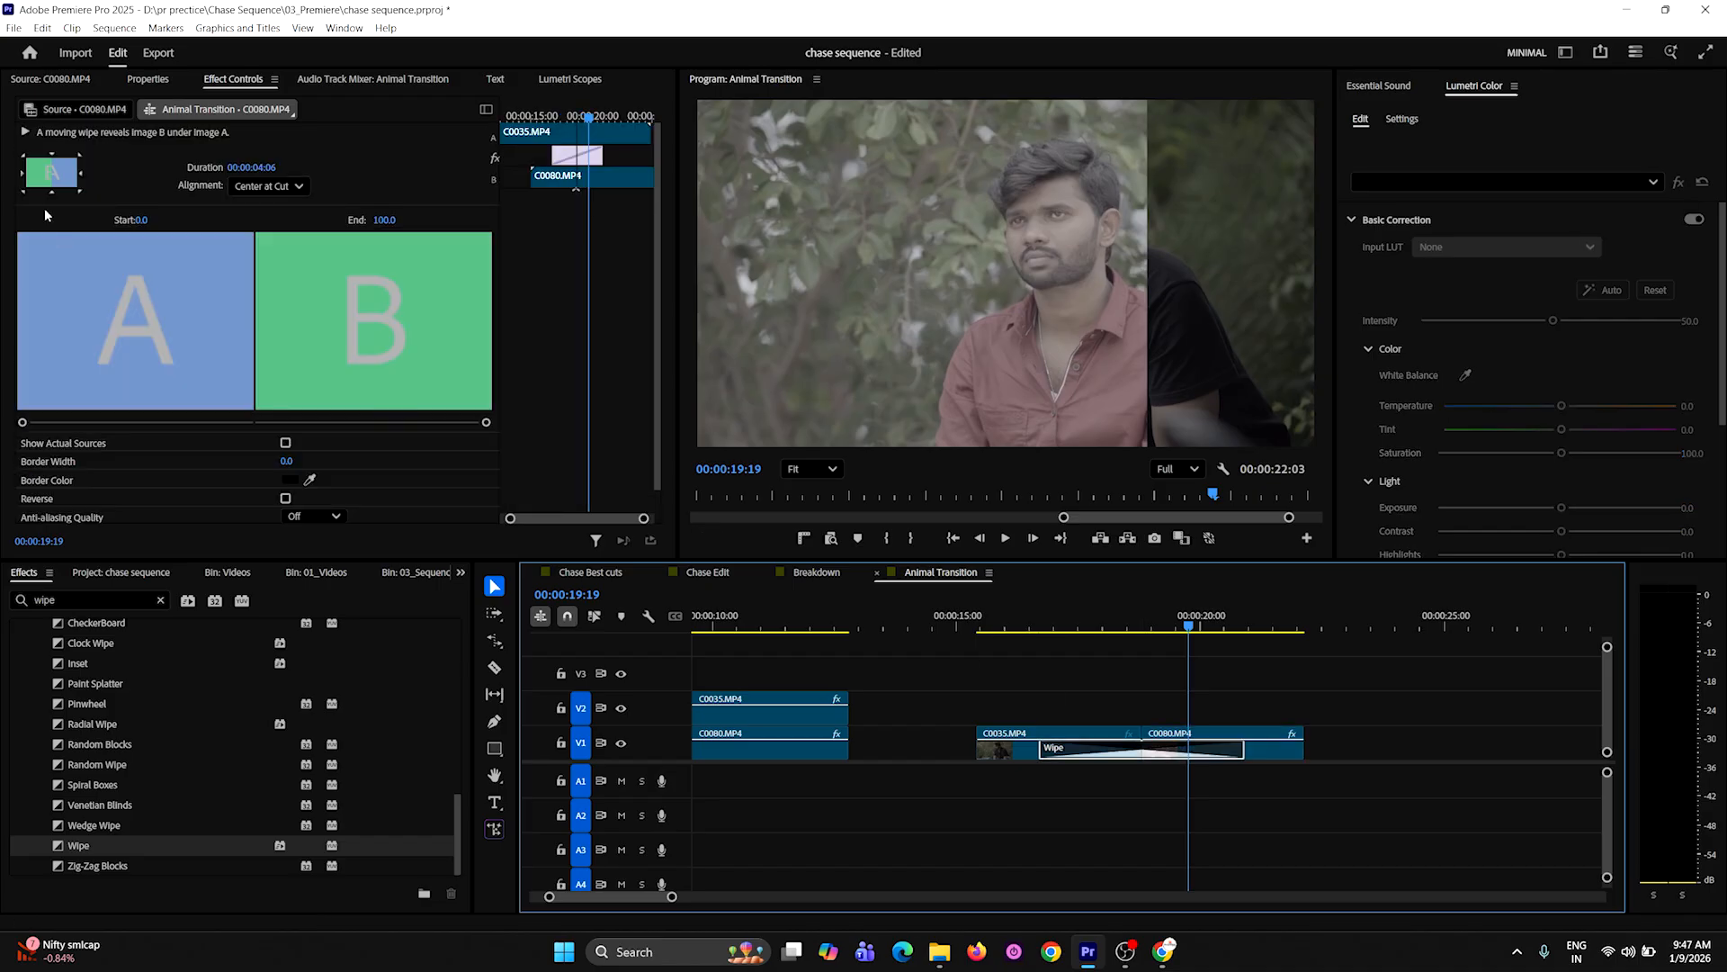
click(51, 154)
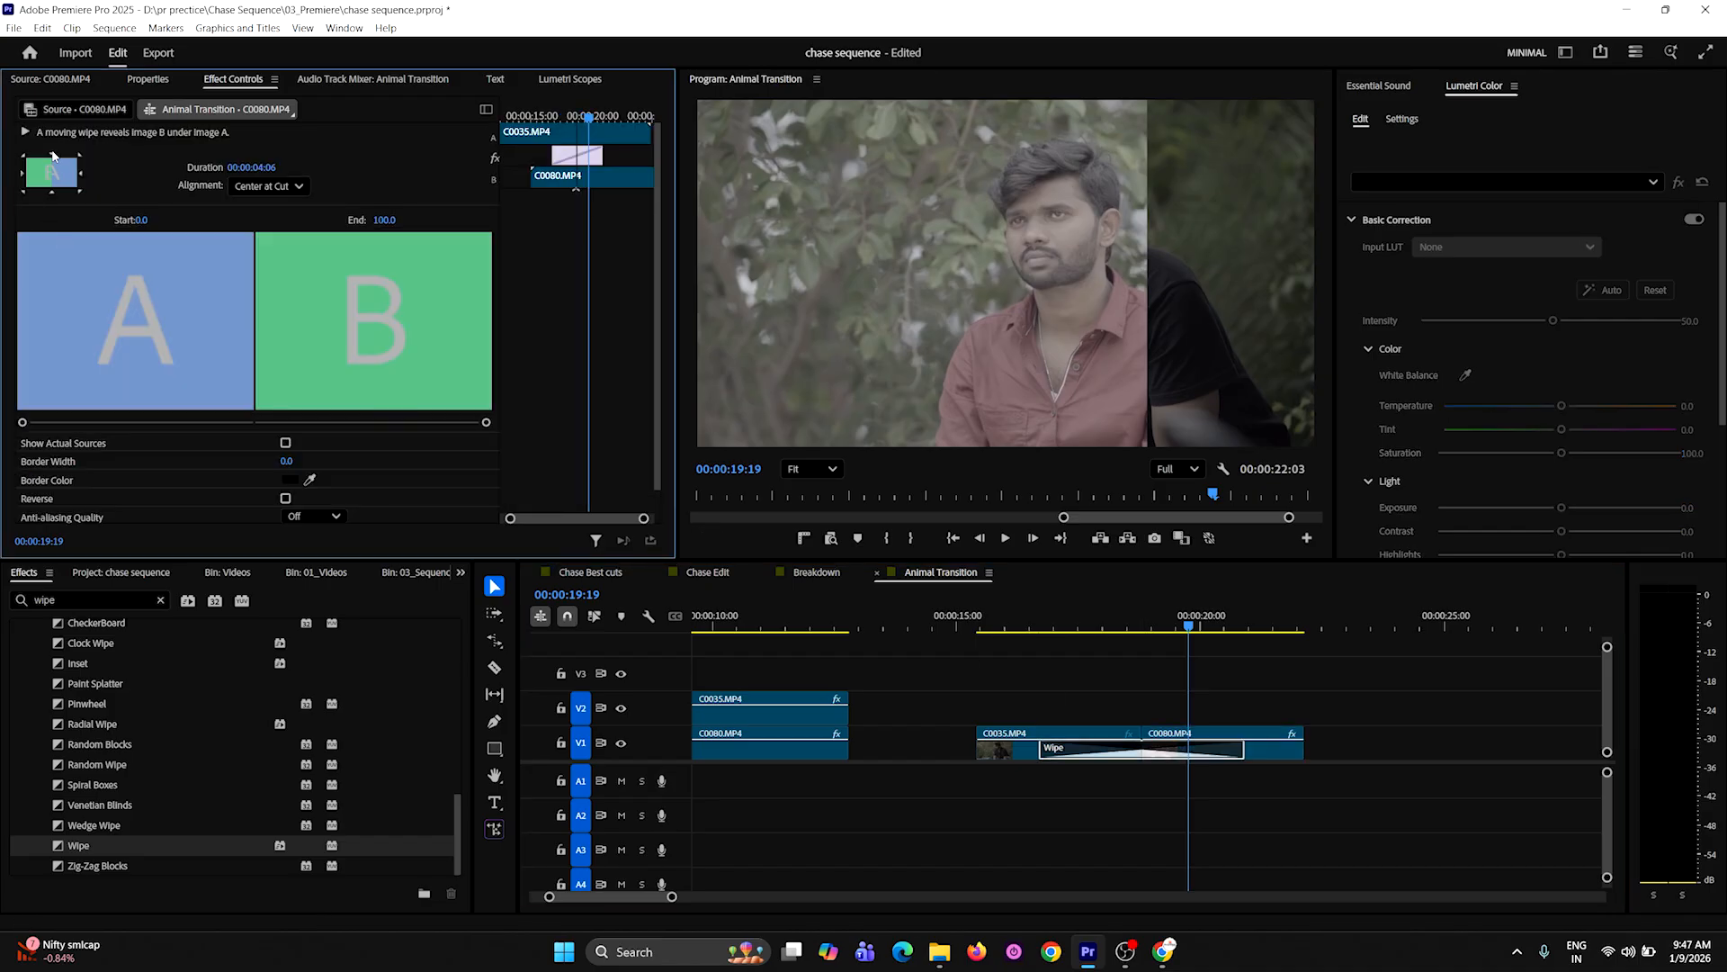
click(55, 158)
Play back the slower Wipe and stop at 00:00:17:16 to check how the two heads line up
drag(1054, 617, 1017, 625)
key(space)
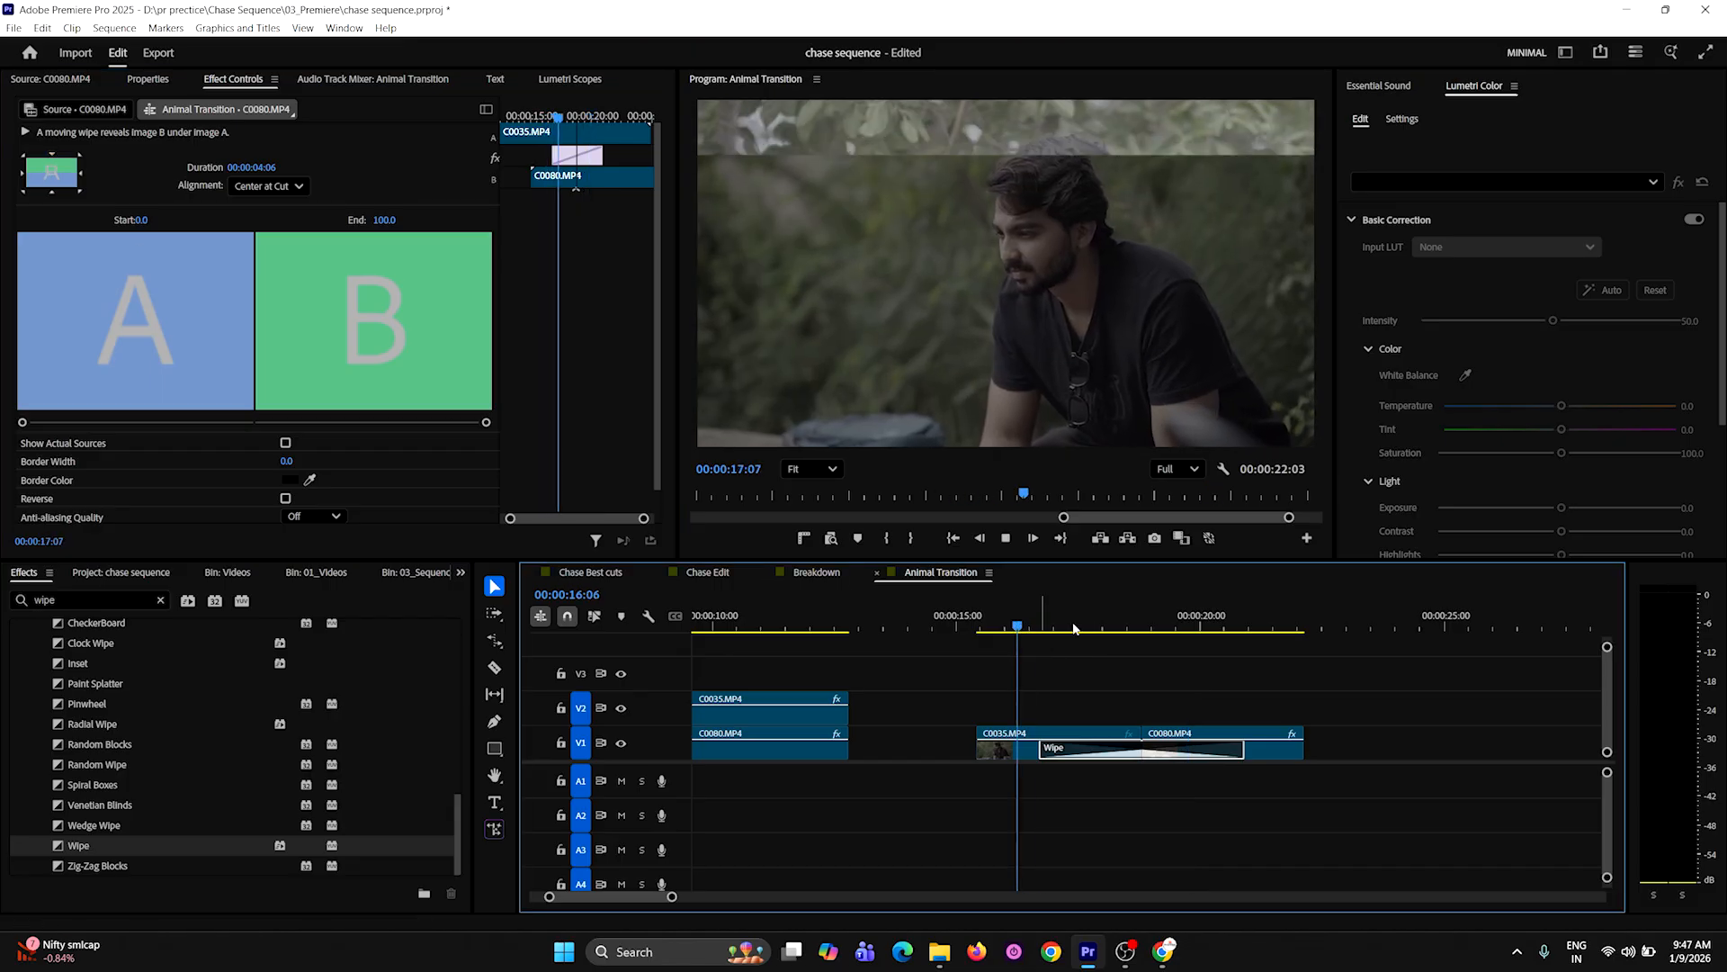
click(1087, 630)
drag(1088, 630, 1086, 631)
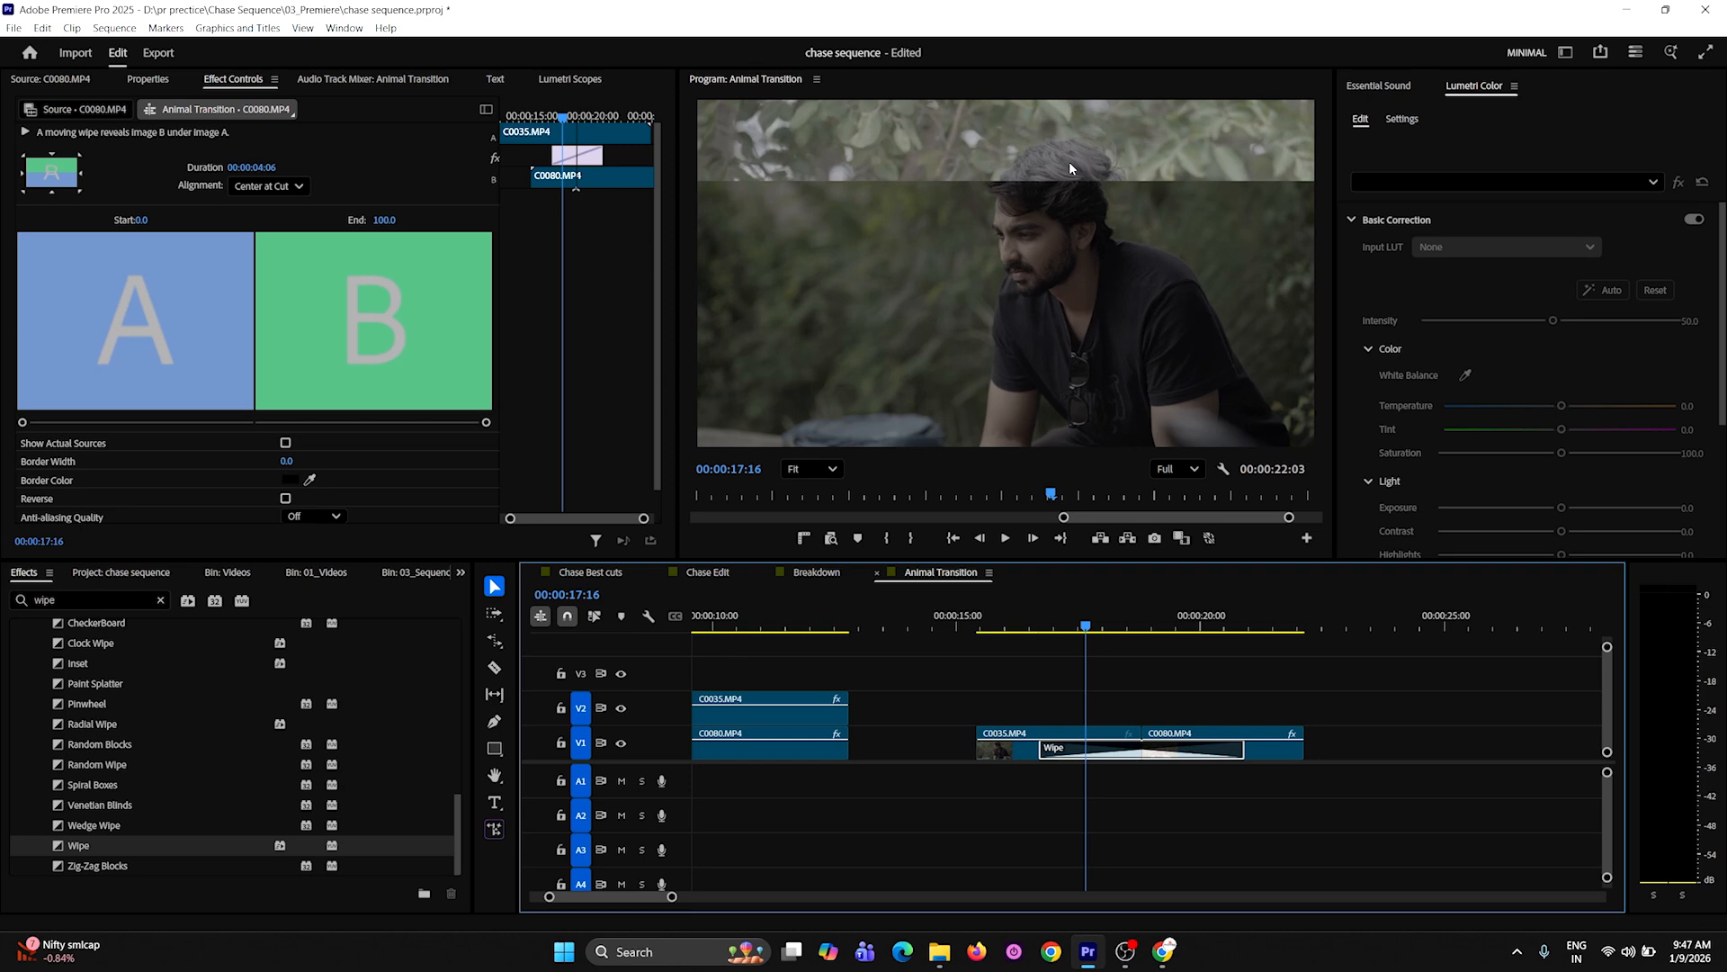
Set the Position of the C0080.MP4 clip to 1030, 759 for better head alignment and play back the transition
click(1259, 745)
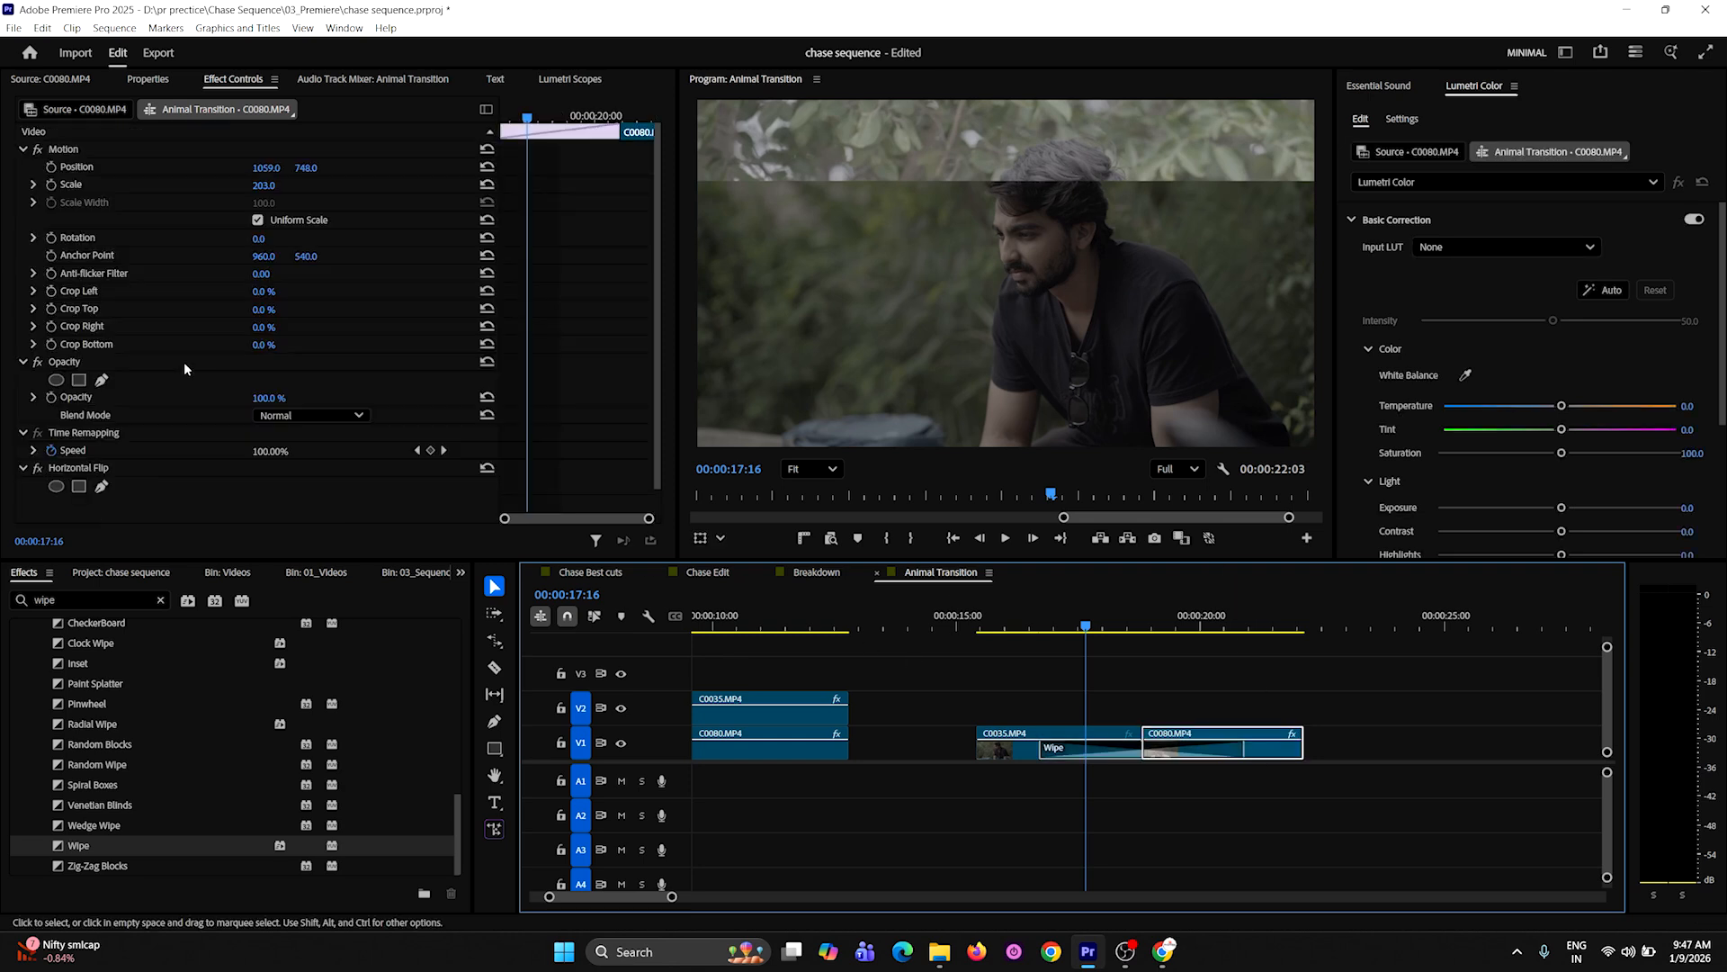
mouse_move(266, 167)
mouse_down()
mouse_move(240, 167)
mouse_move(304, 168)
mouse_move(285, 169)
mouse_up()
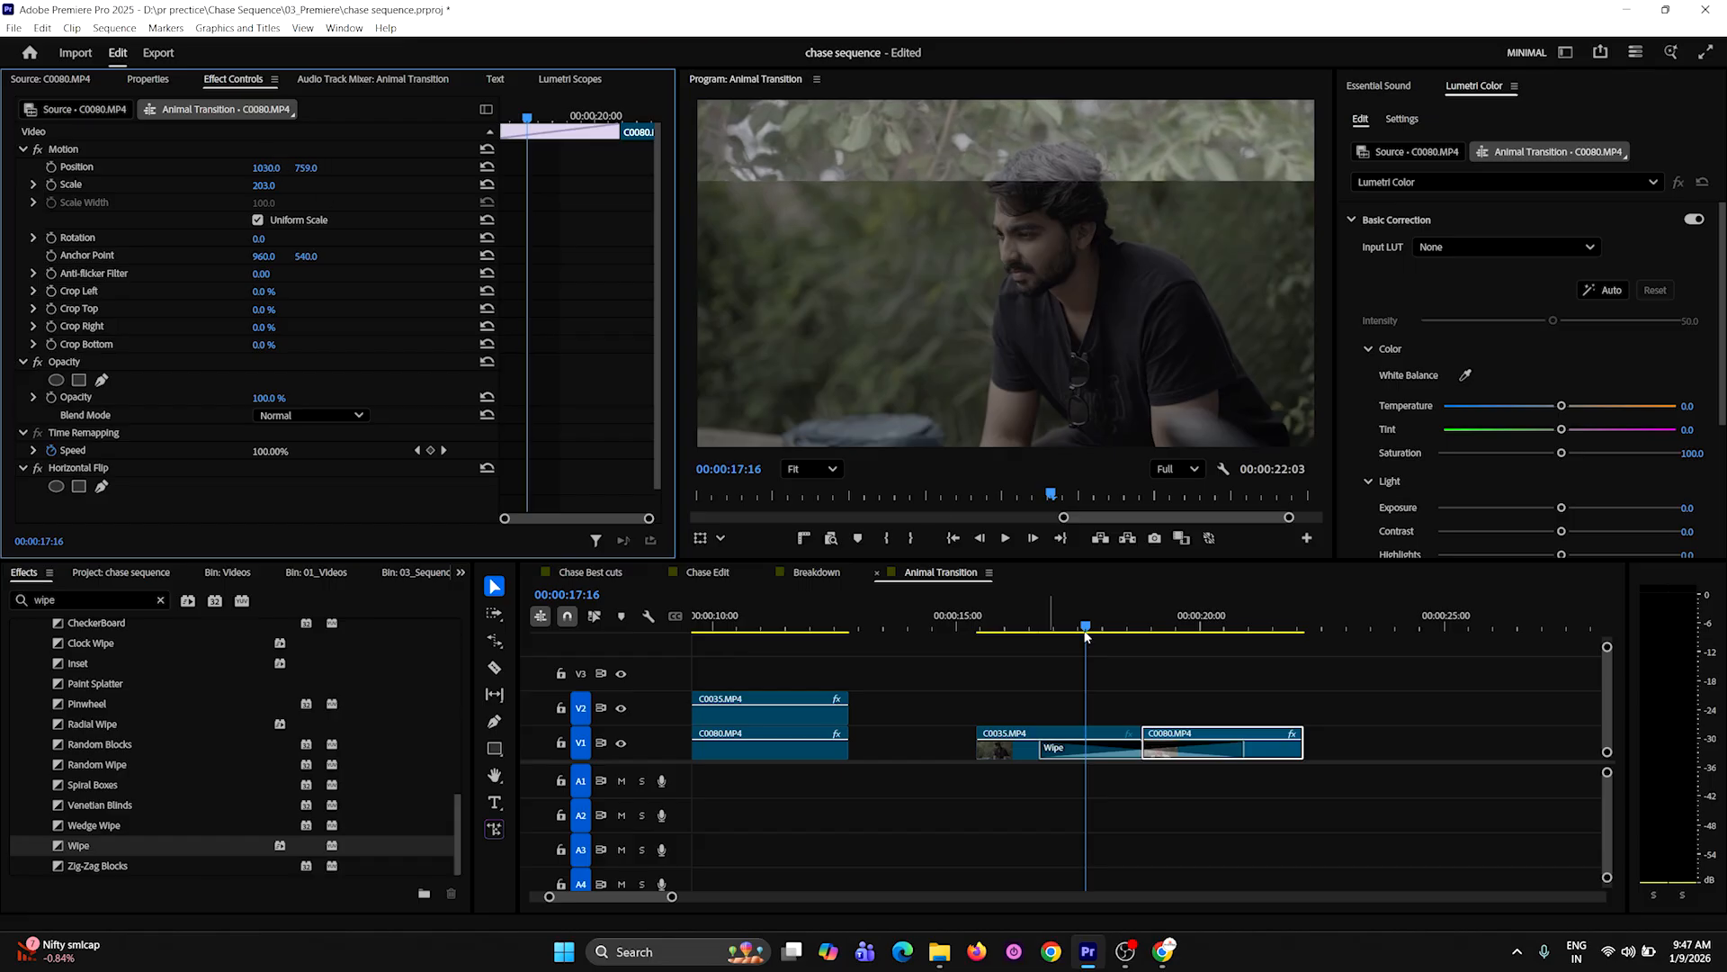
click(1022, 633)
key(space)
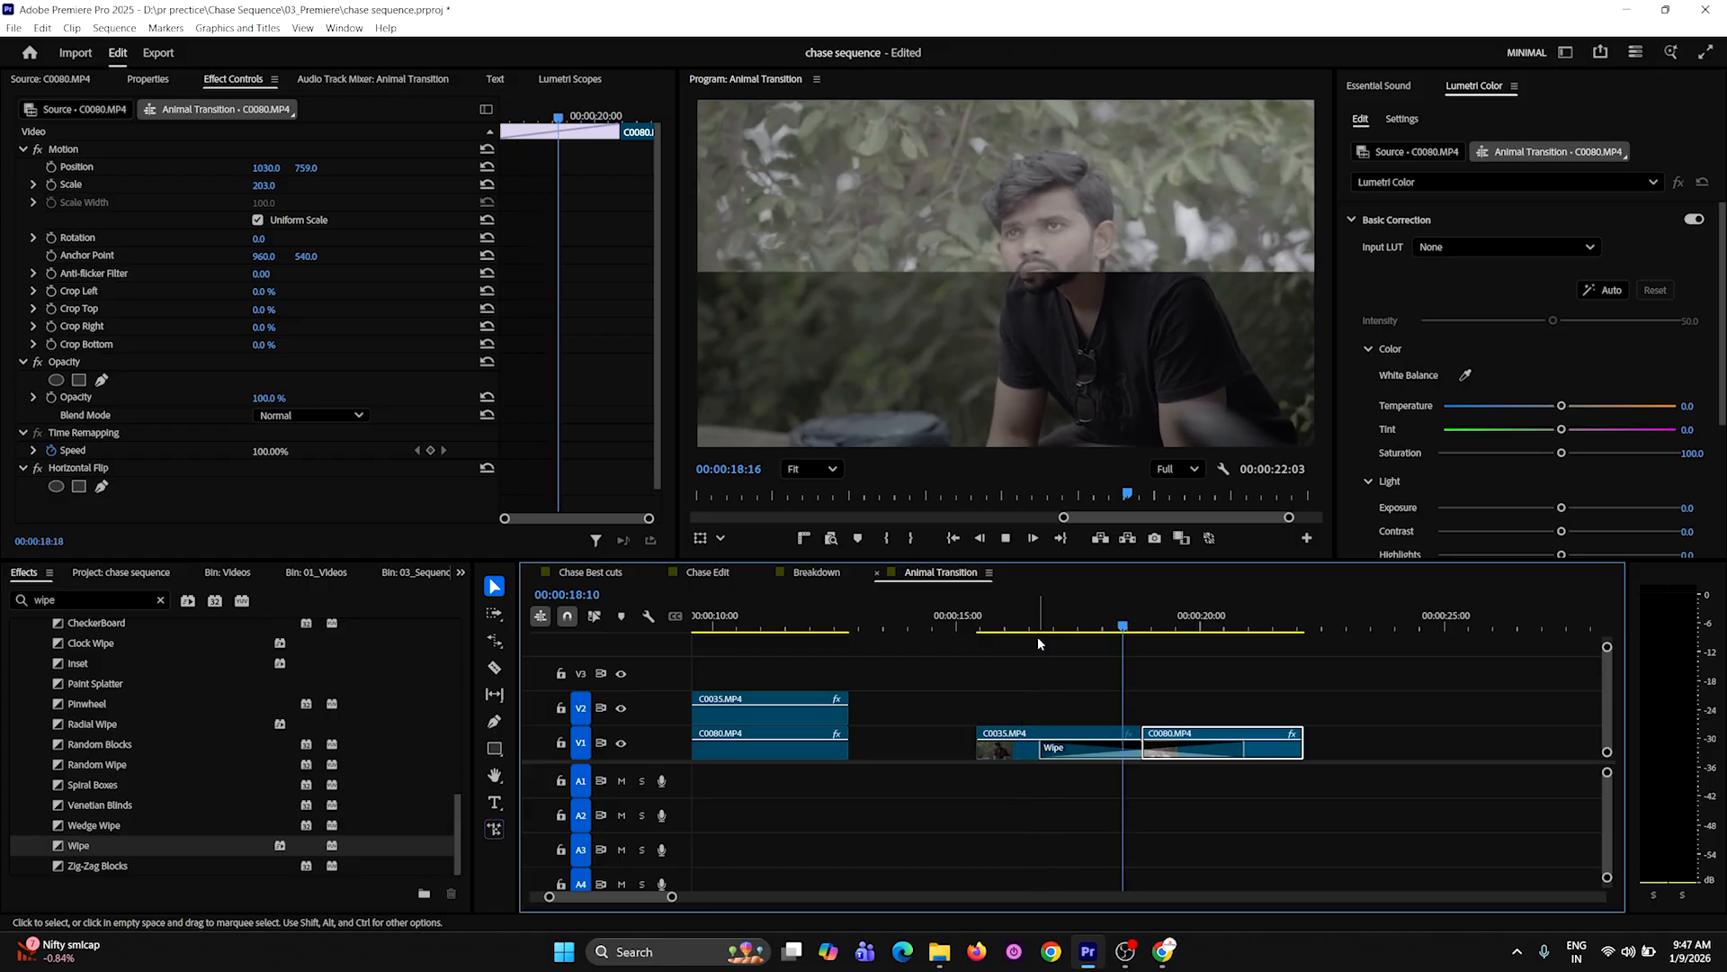
key(space)
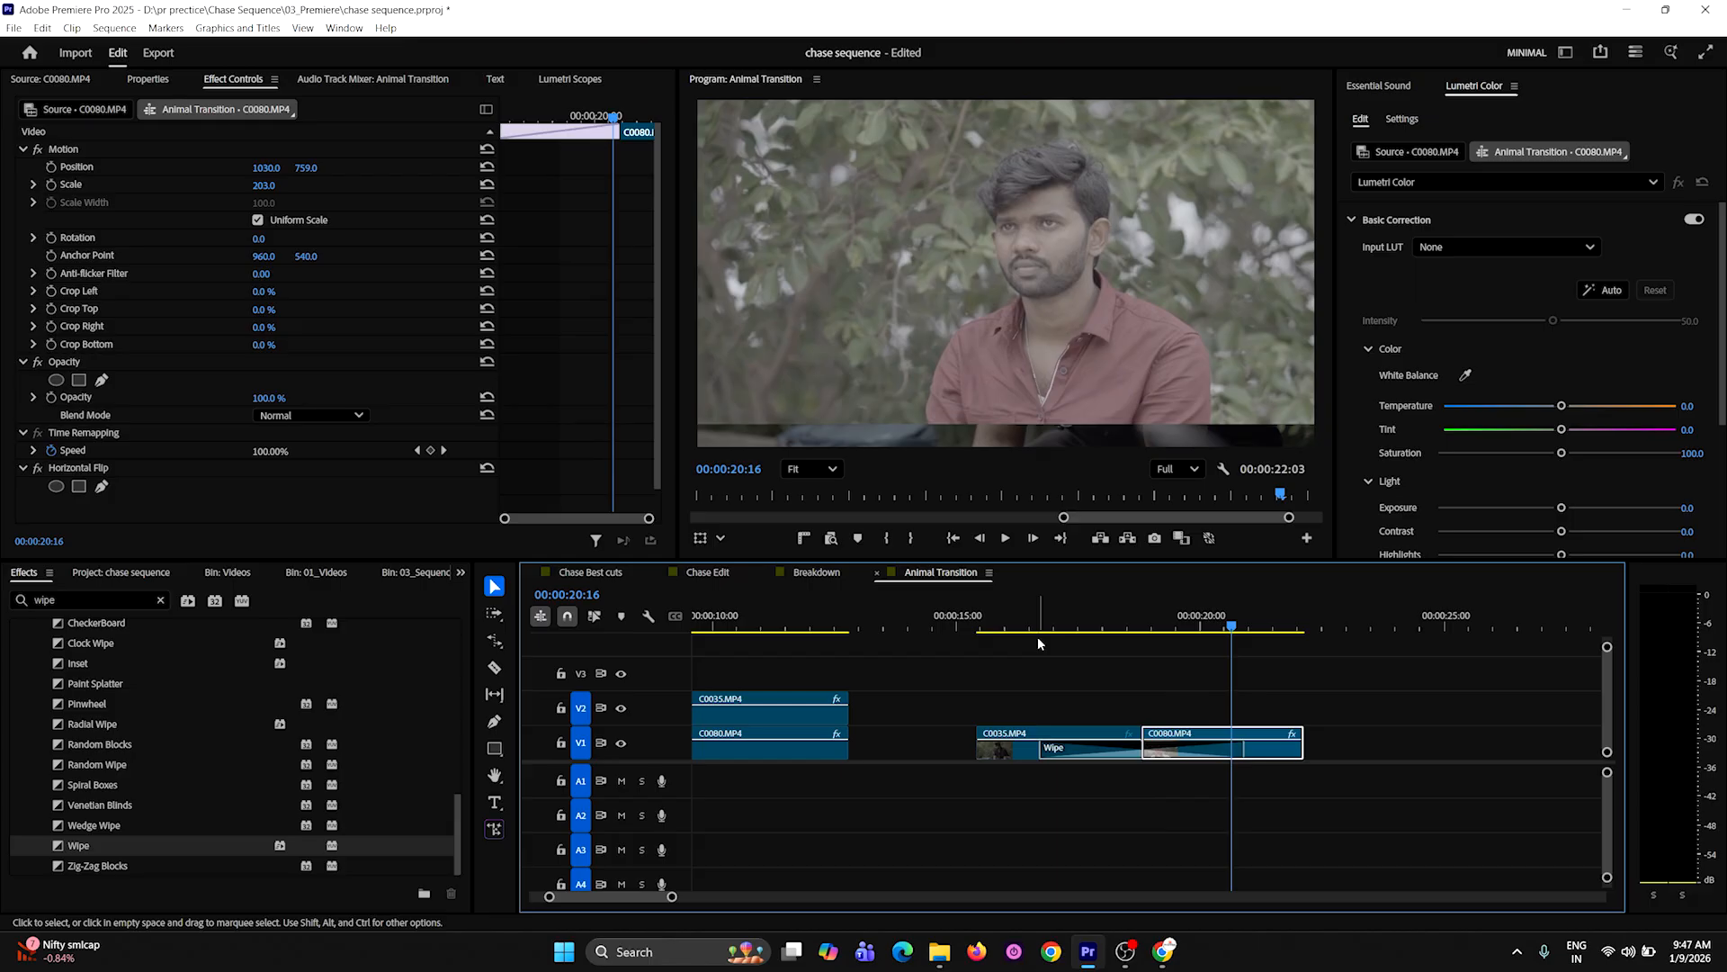
Duplicate the C0035.MP4 and C0080.MP4 pair with its Wipe to about 00:00:25:00 on V1 and preview the copy
click(1101, 688)
key(minus)
drag(1288, 700, 1328, 734)
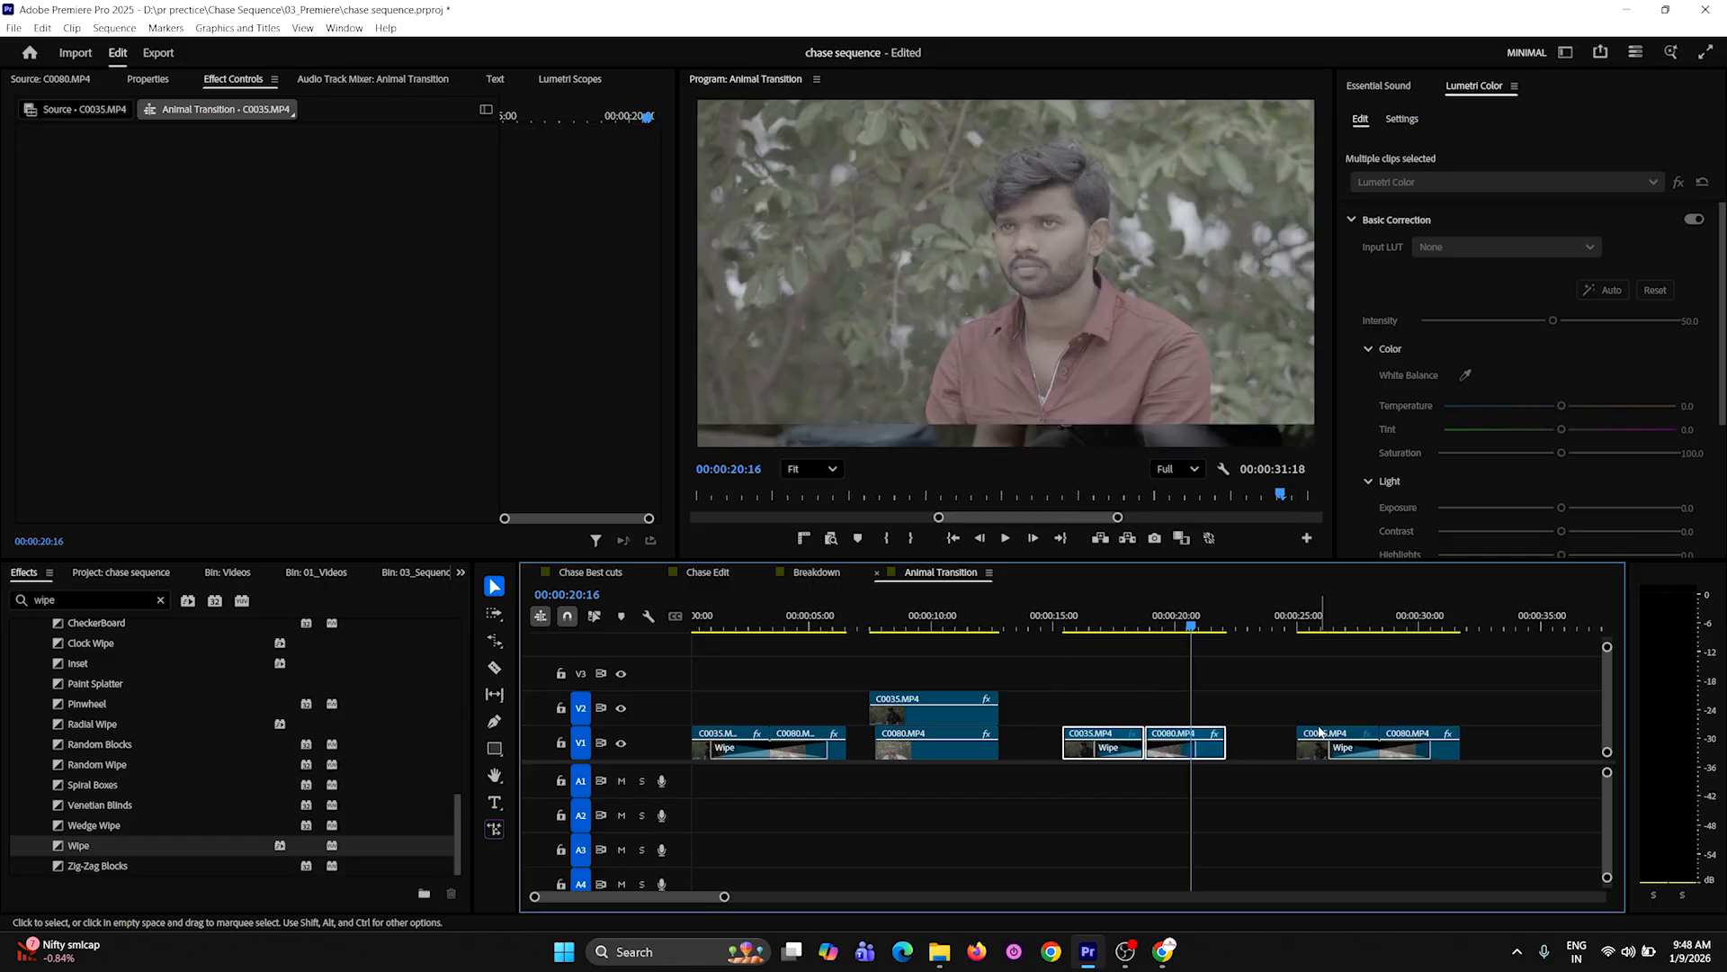
click(1356, 619)
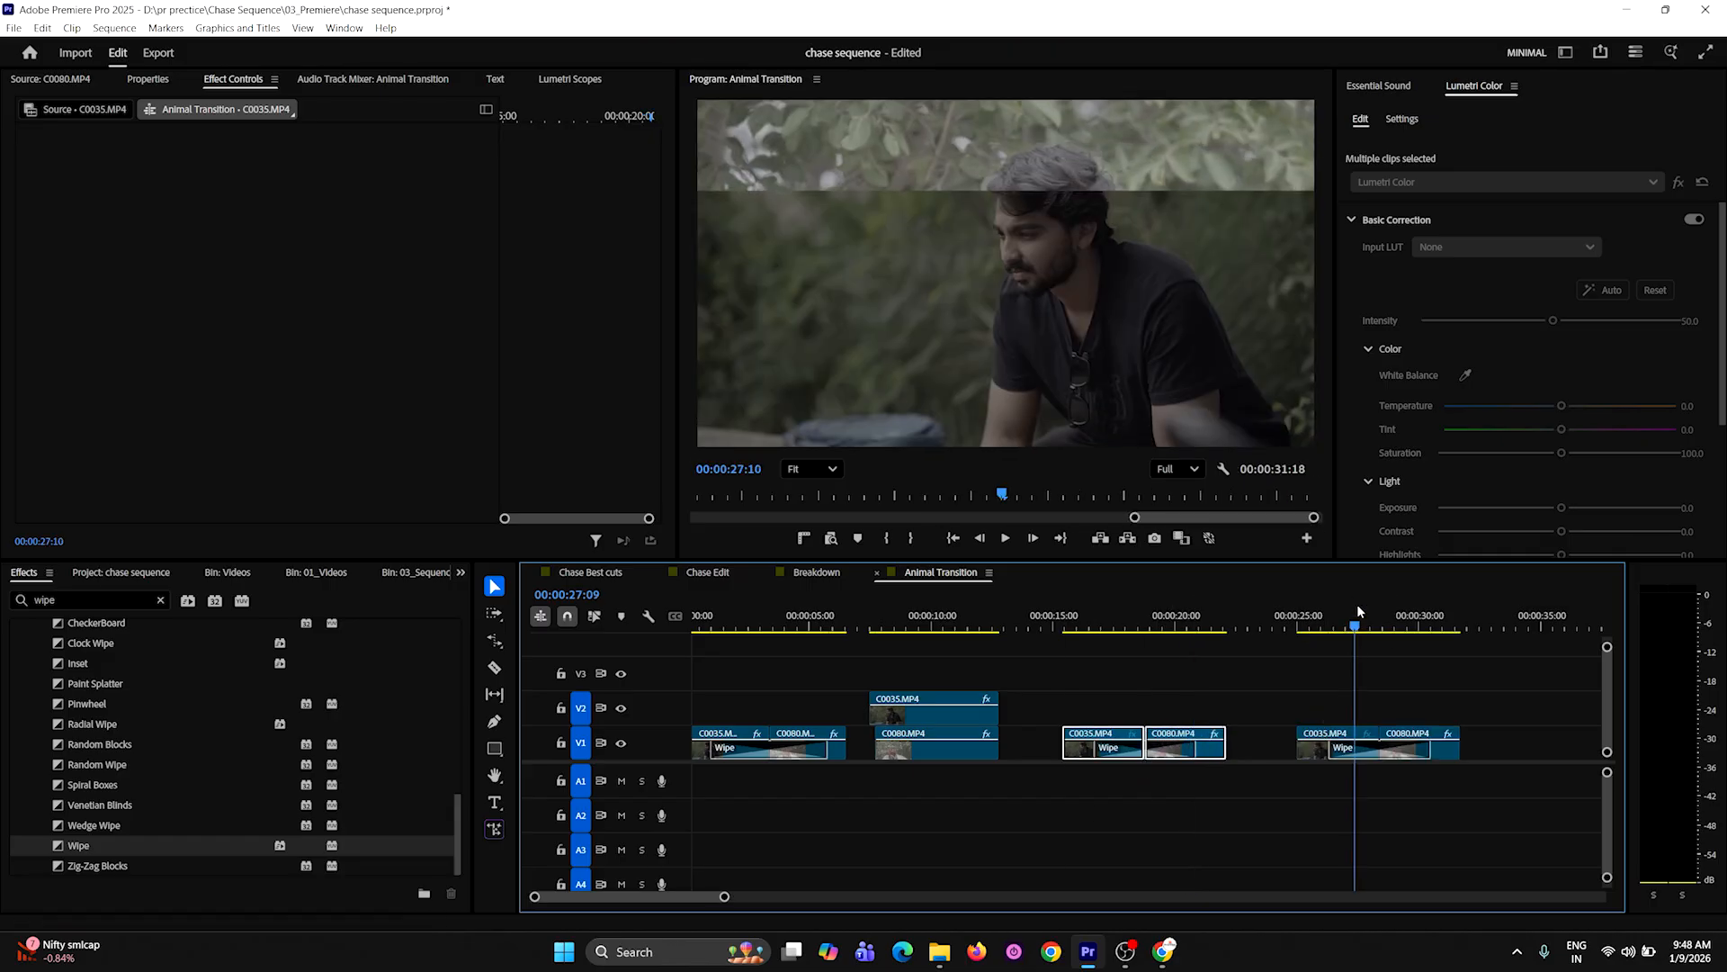
Delete the Wipe transition from the duplicated pair of clips
click(1394, 752)
key(Delete)
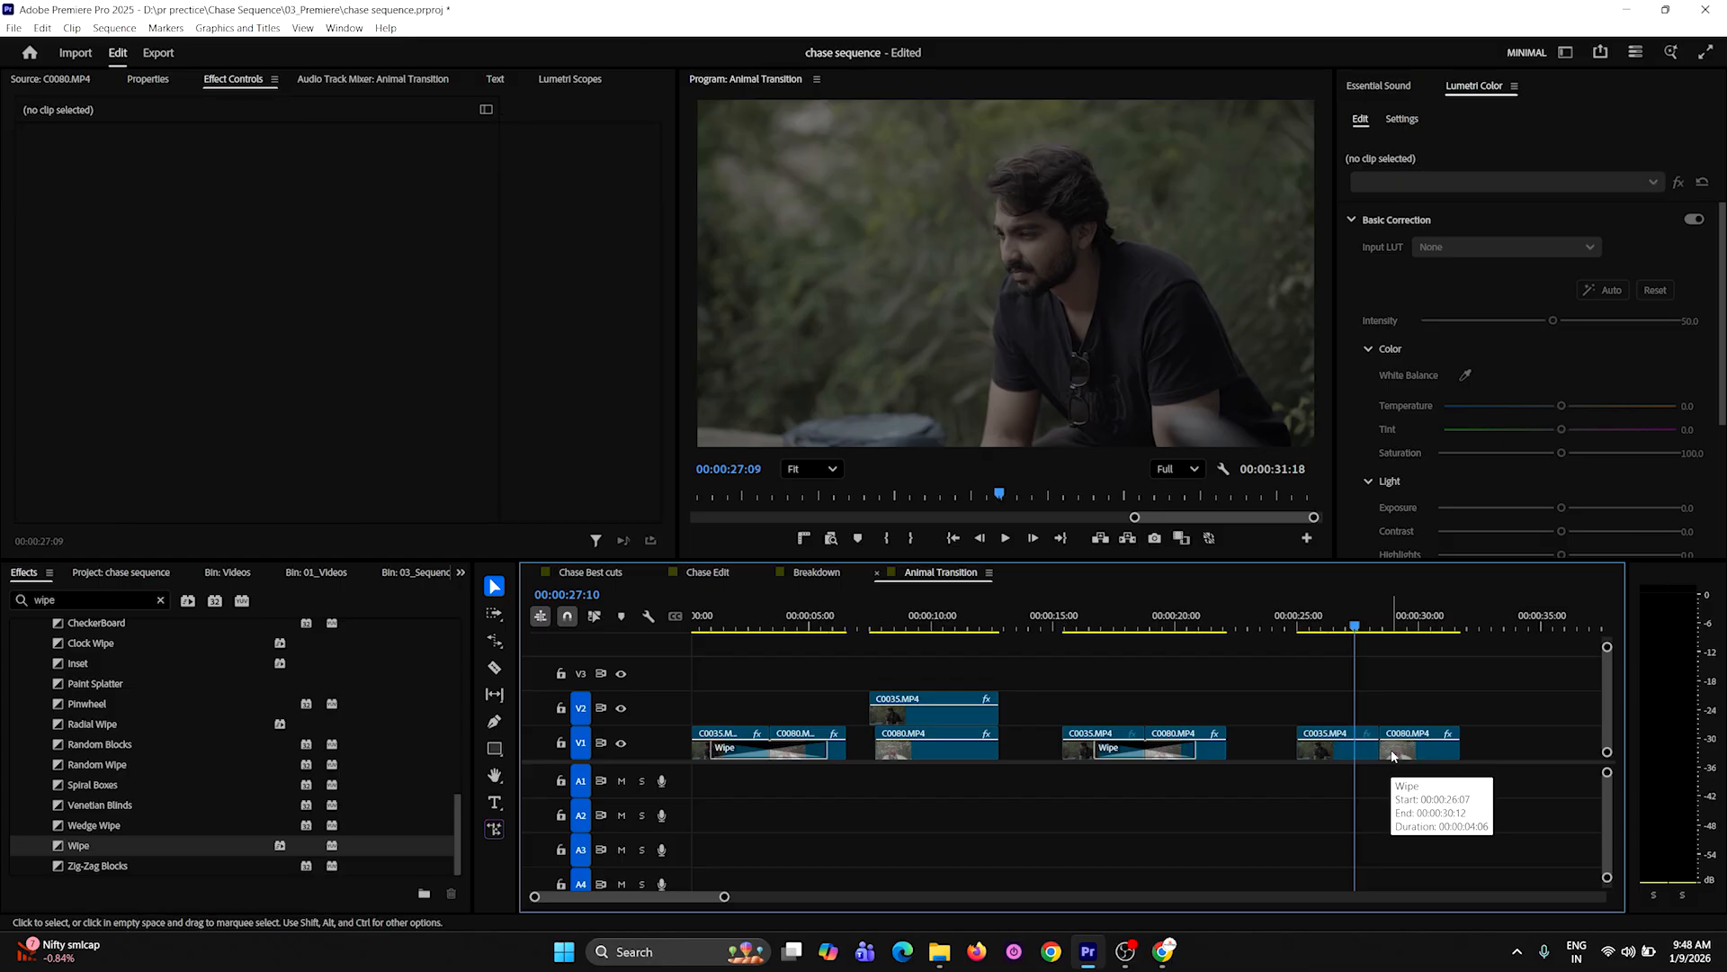
key(=)
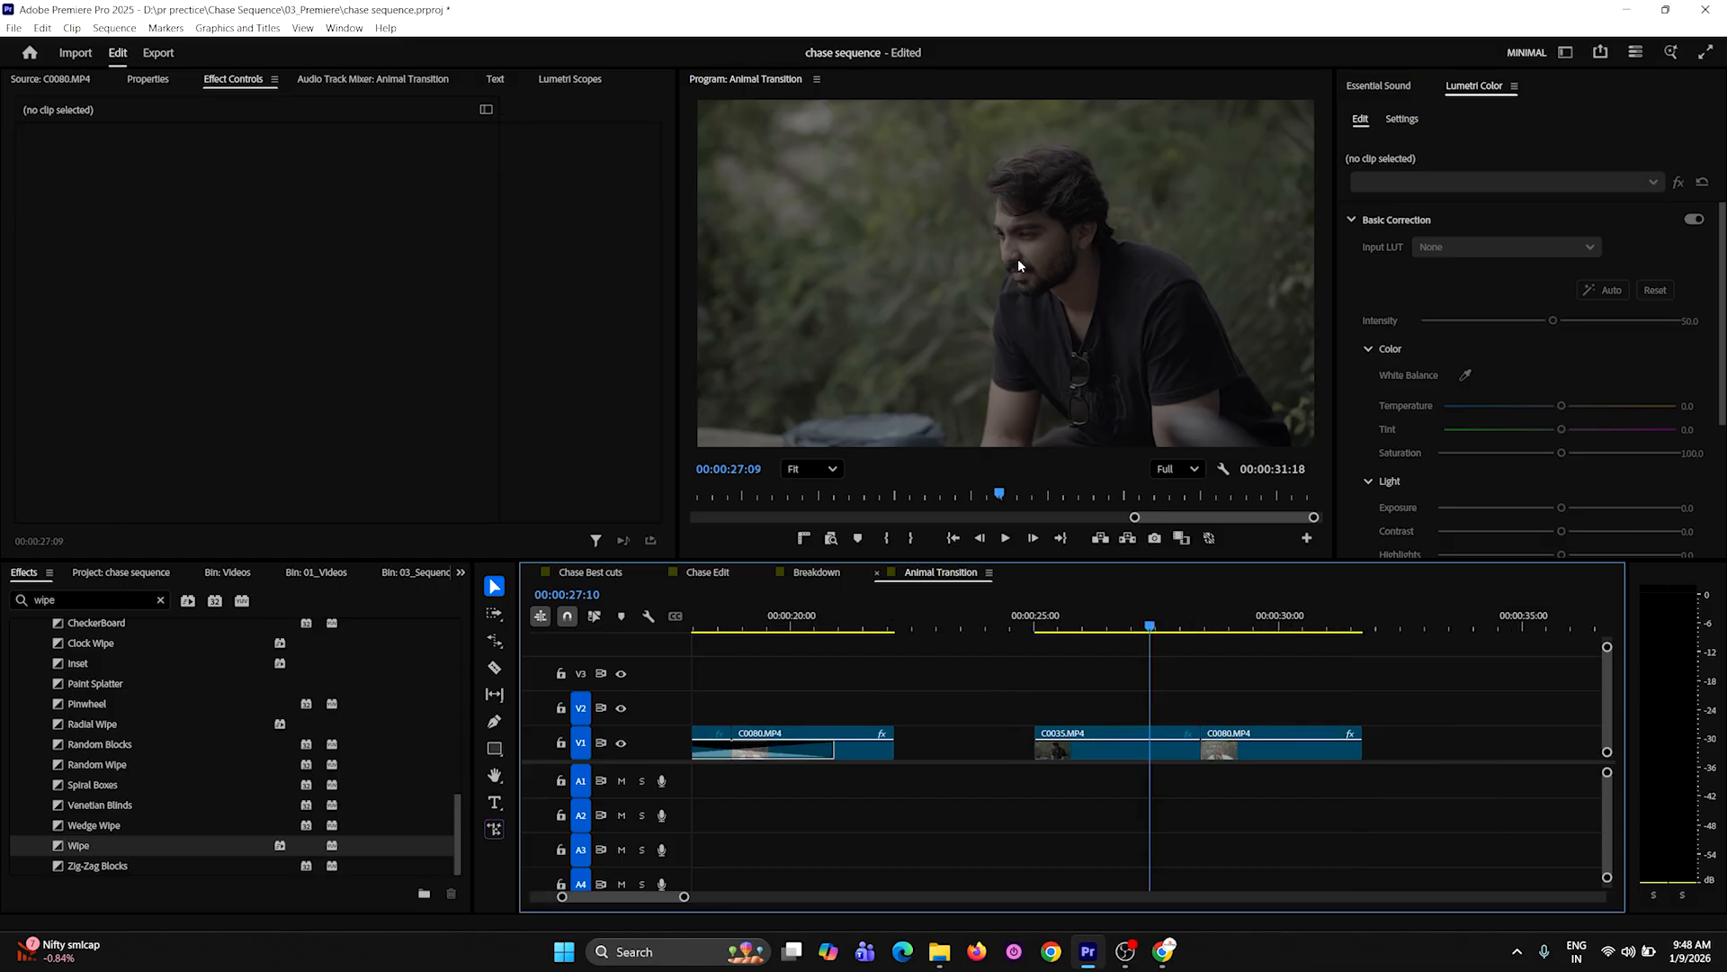
Stack the duplicated C0035.MP4 on V2 above C0080.MP4 and place the playhead at 00:00:29:06
click(1261, 632)
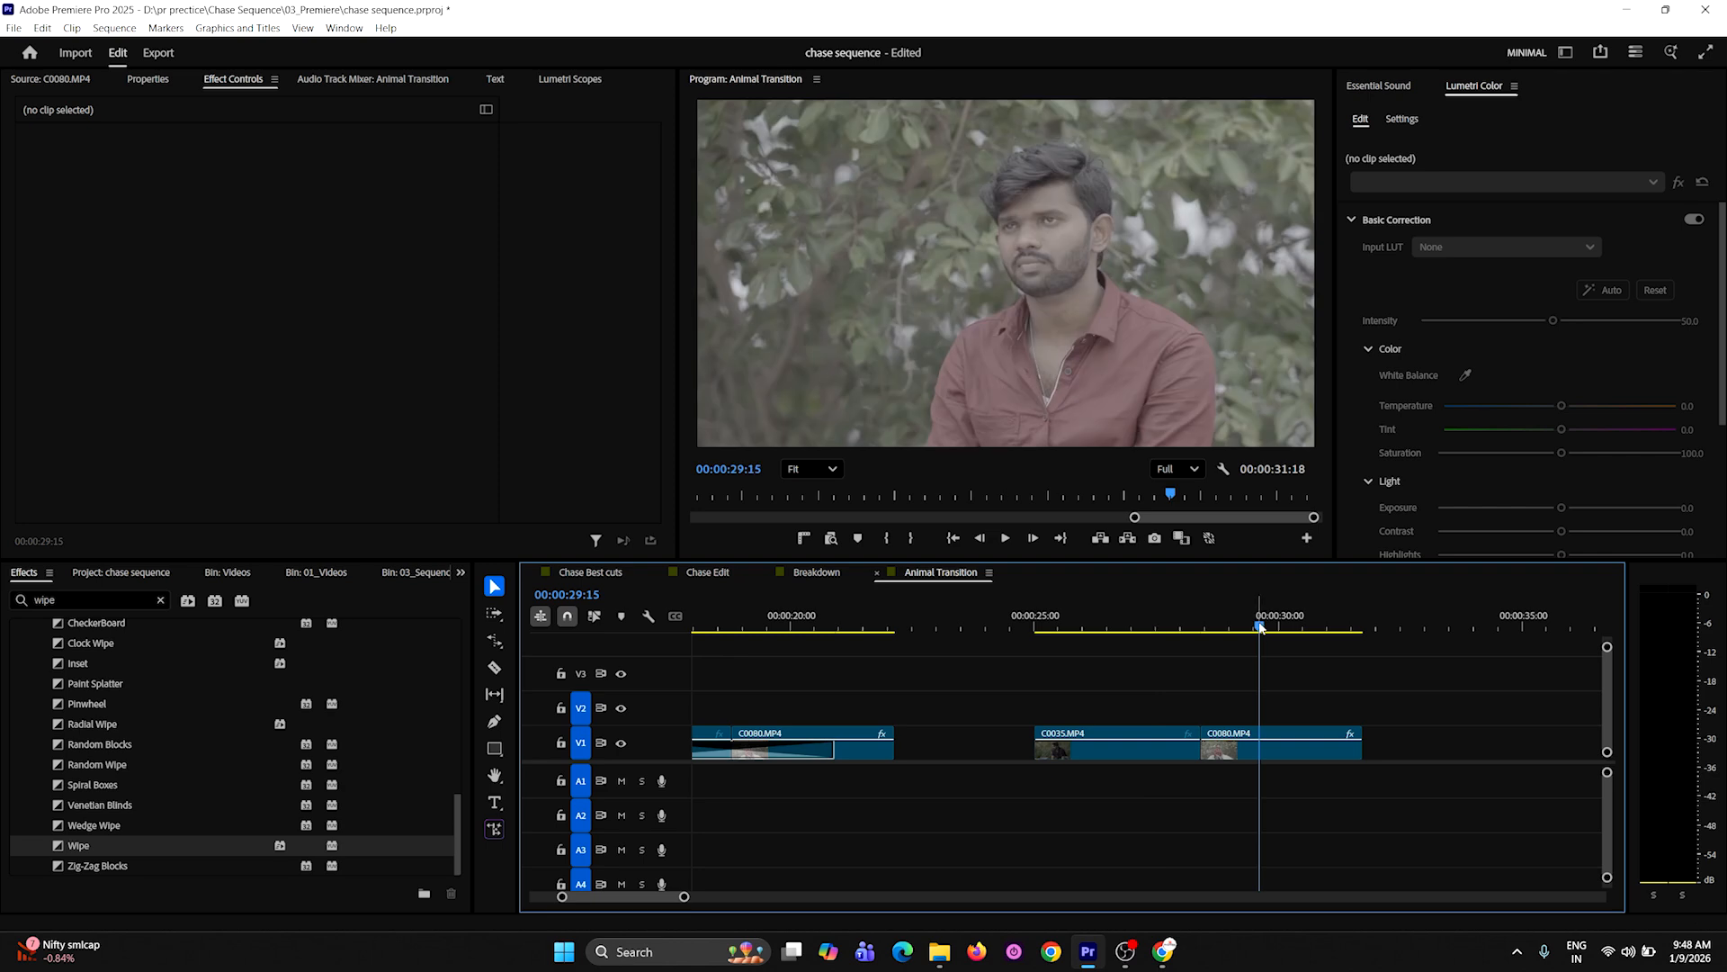
drag(1258, 623, 1245, 623)
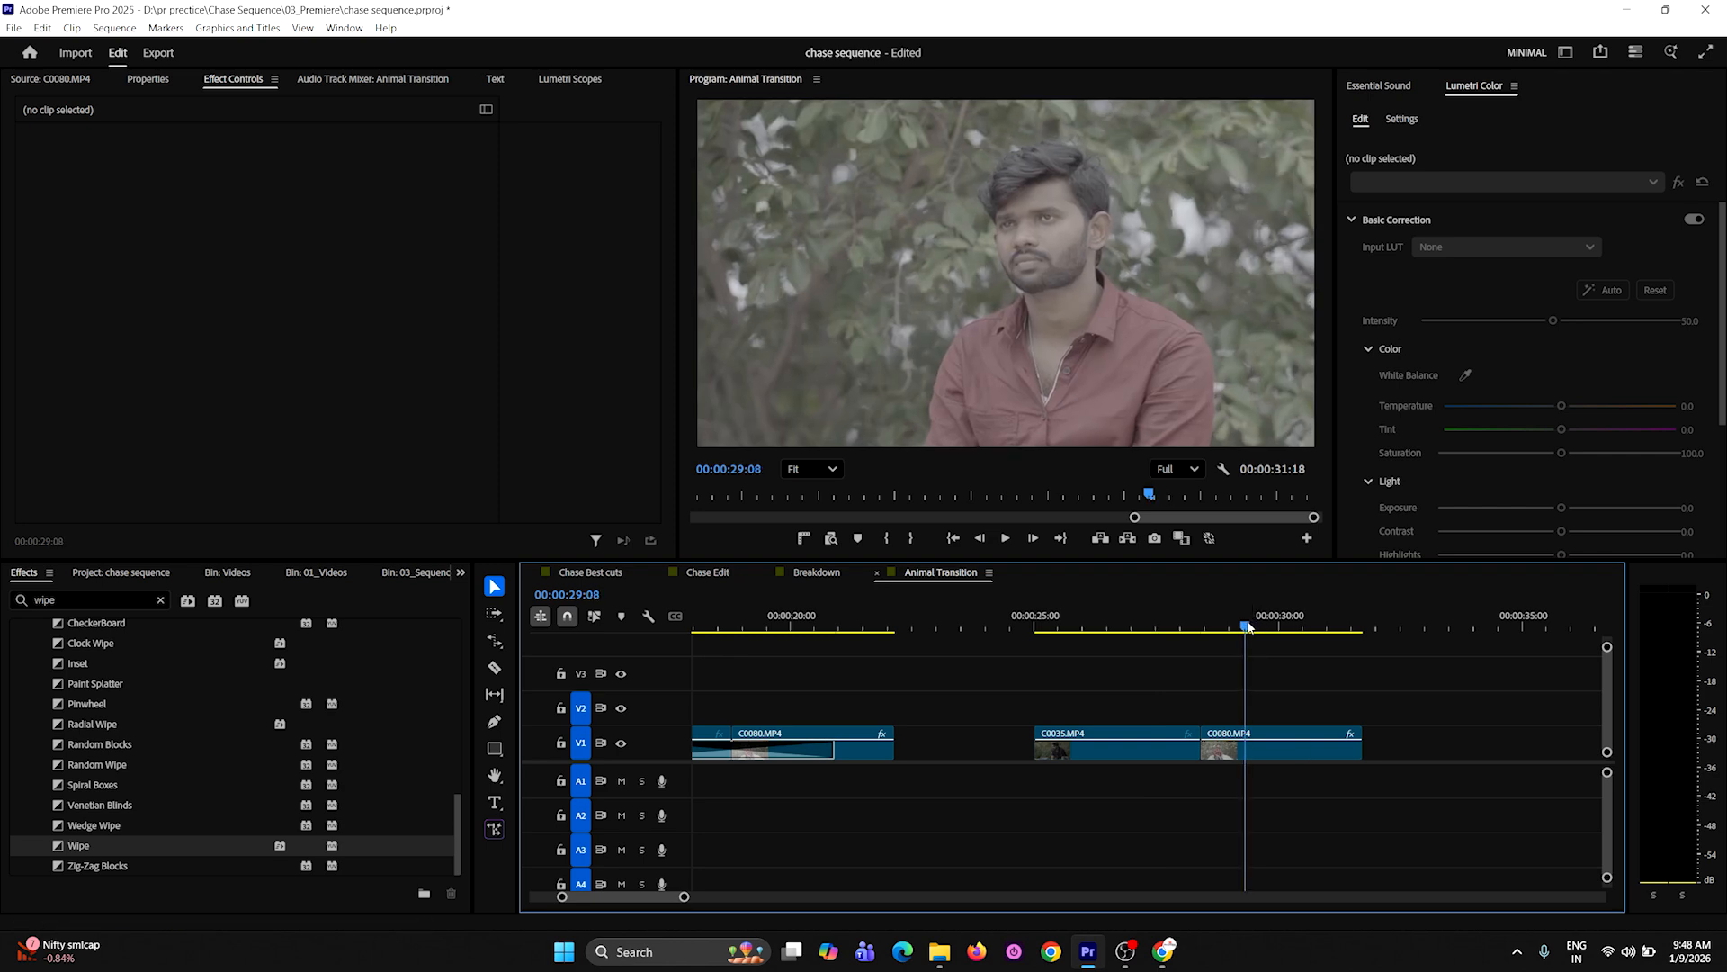
drag(1132, 730, 1296, 708)
mouse_move(1251, 625)
mouse_down()
mouse_move(1199, 644)
mouse_move(1244, 644)
mouse_up()
click(1215, 644)
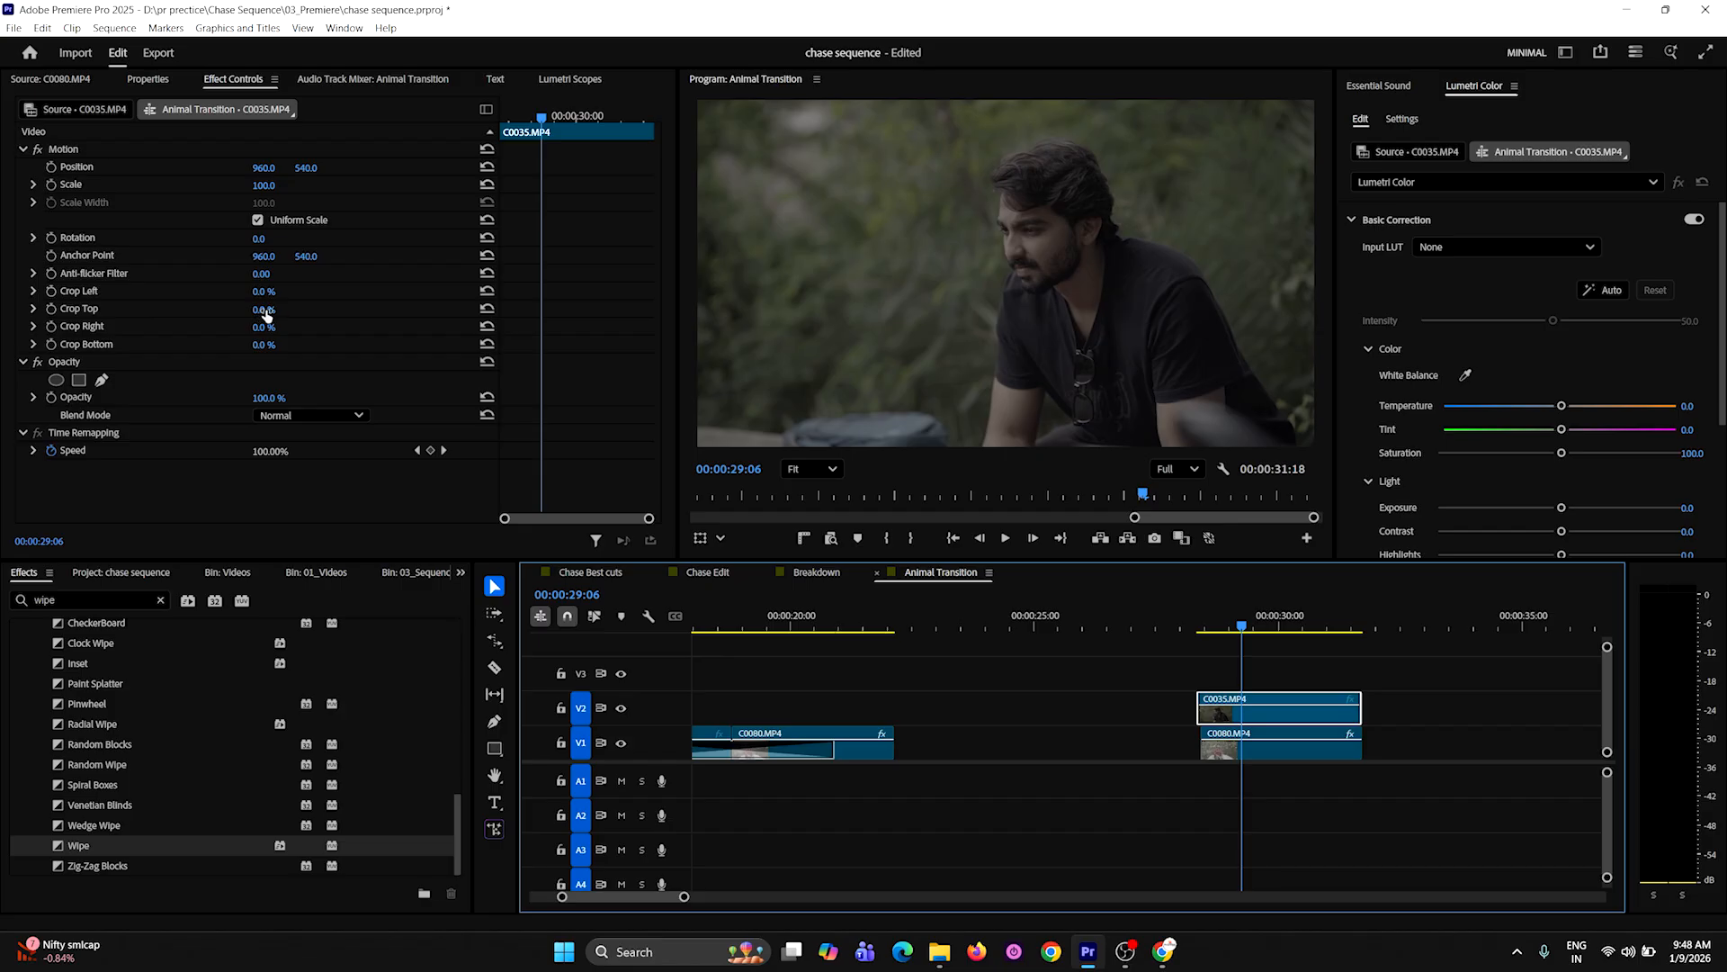
Keyframe Crop Top on the V2 C0035.MP4 clip from 0.0 % at 00:00:29:06 to 100.0 % at 00:00:31:15
mouse_move(267, 315)
mouse_down()
mouse_move(355, 315)
mouse_move(267, 315)
mouse_up()
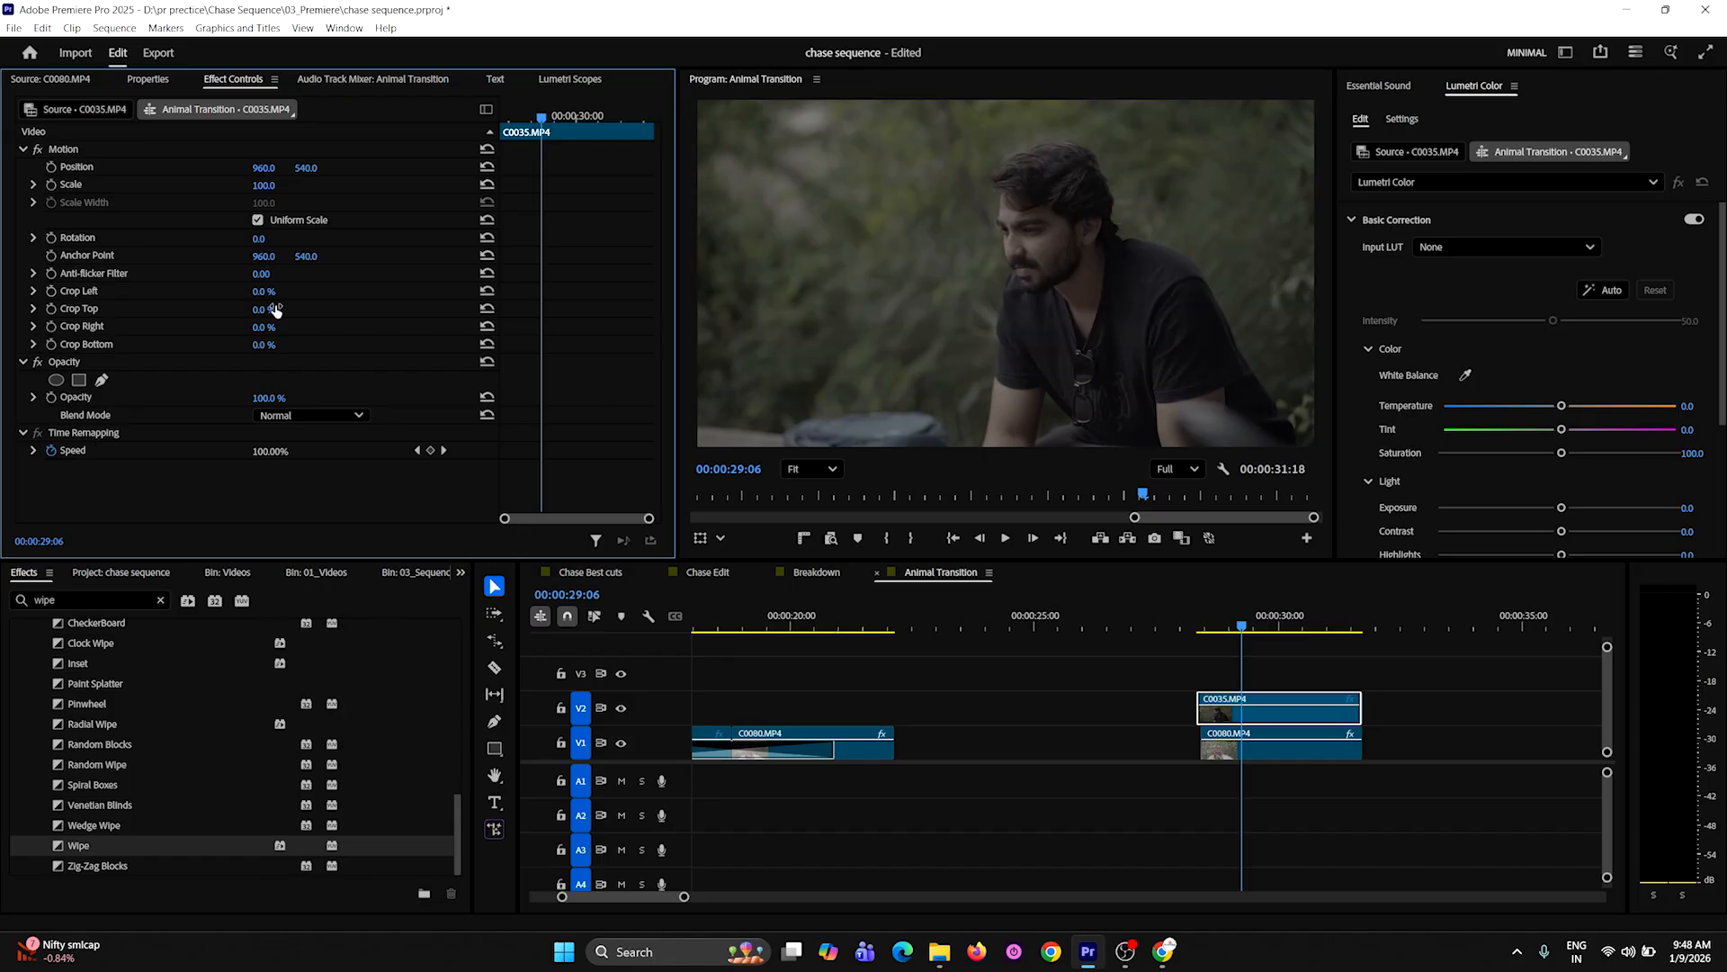
click(52, 309)
drag(549, 119, 651, 143)
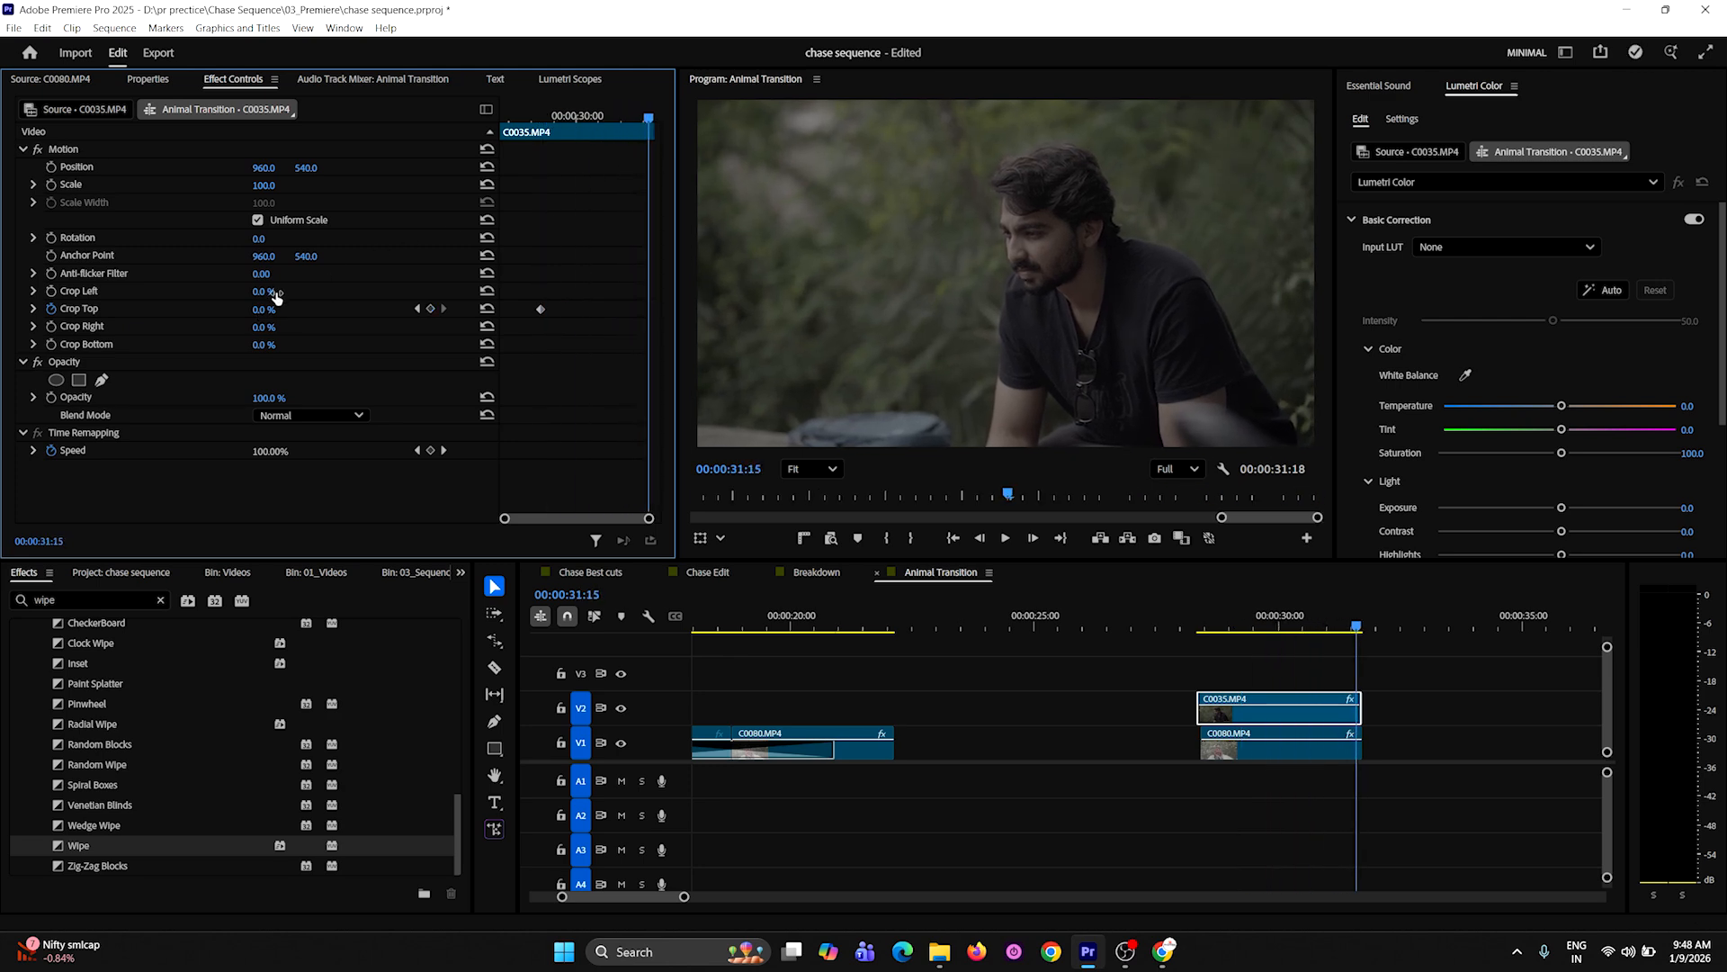
drag(262, 309, 352, 309)
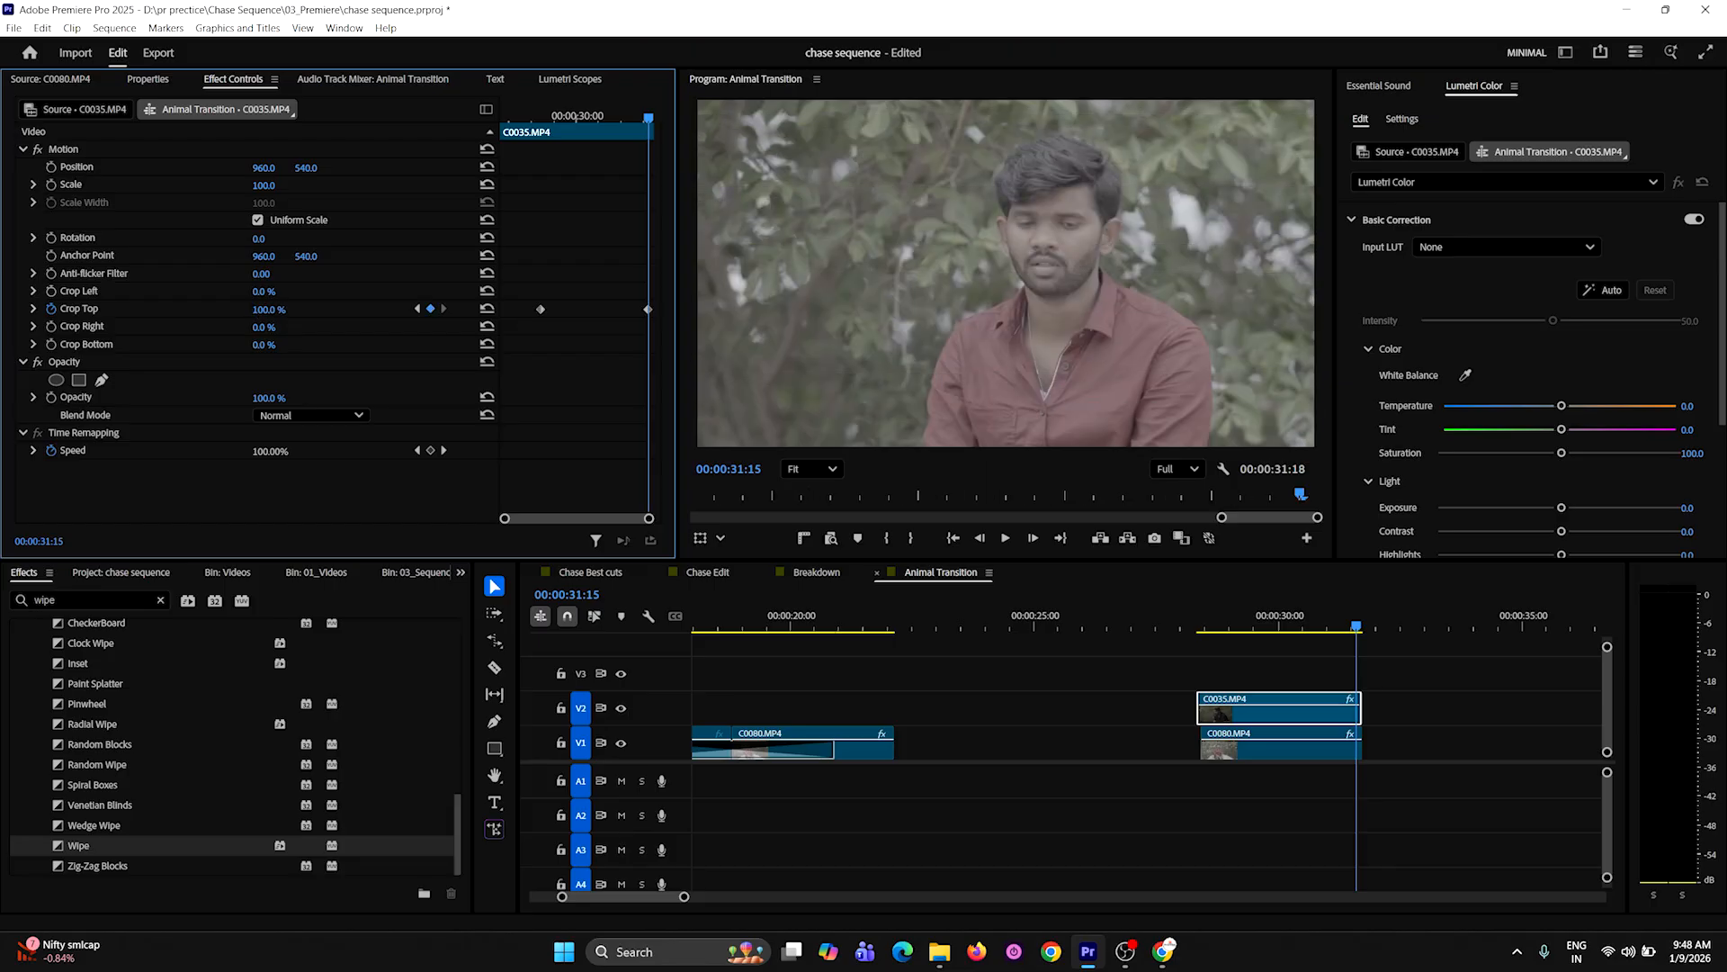
Play back the keyframed Crop Top reveal from near the start of the stacked clips
click(1212, 629)
key(space)
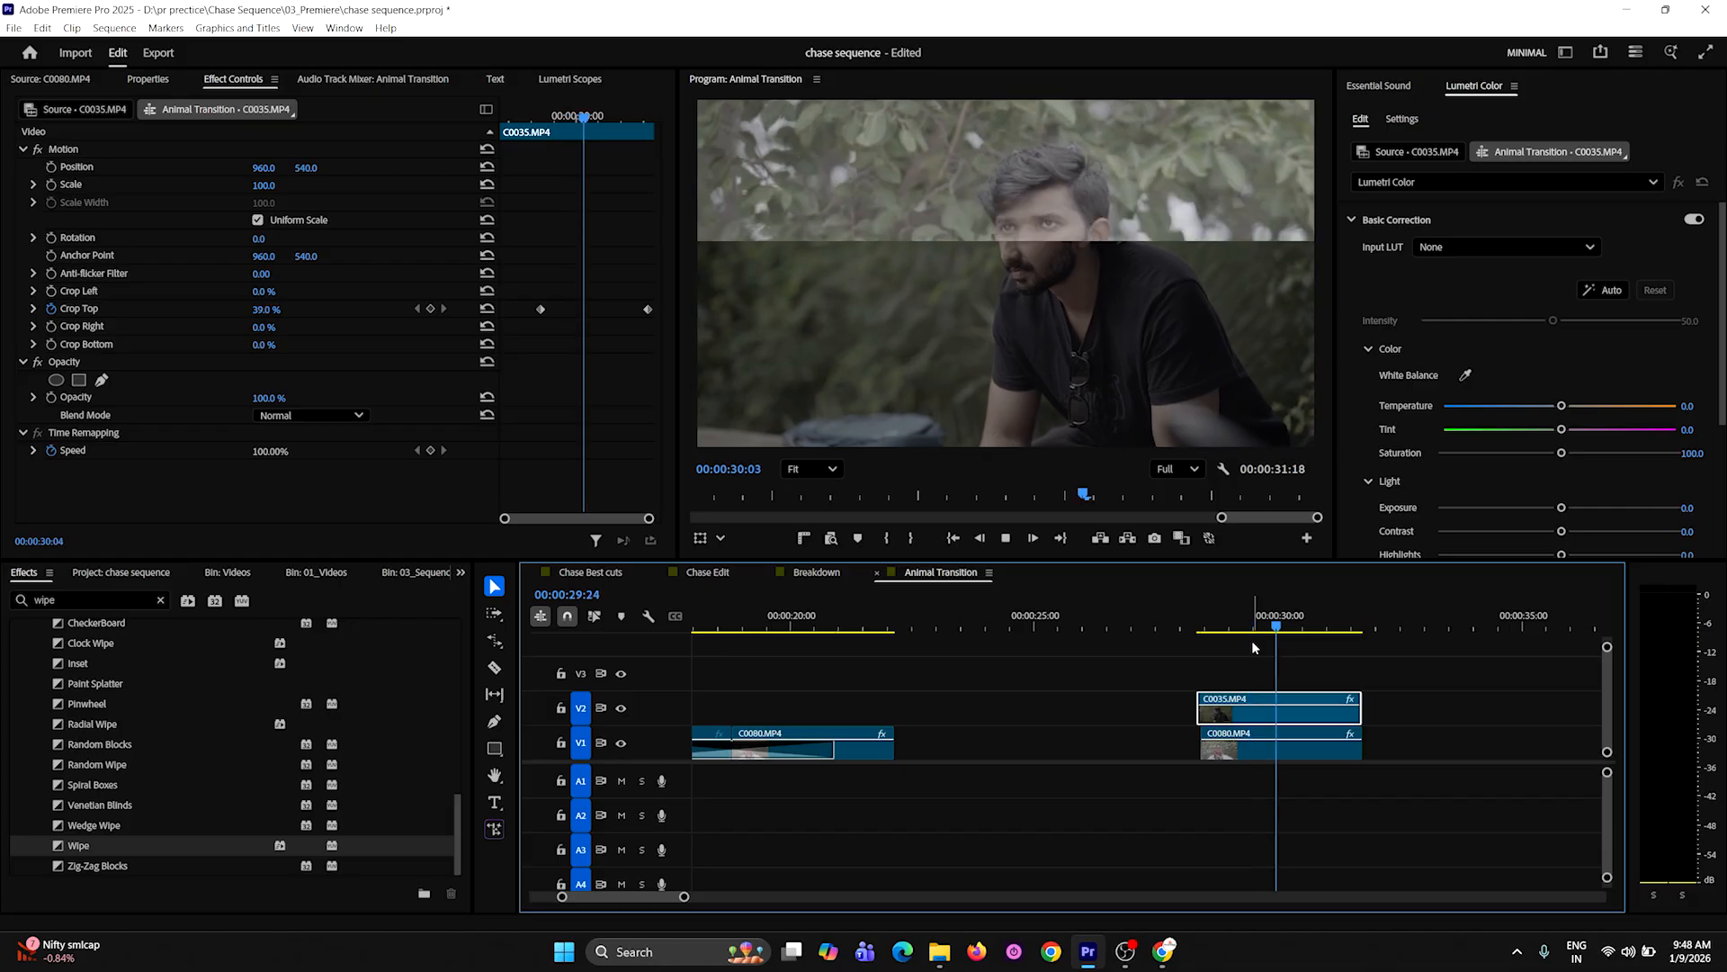
key(space)
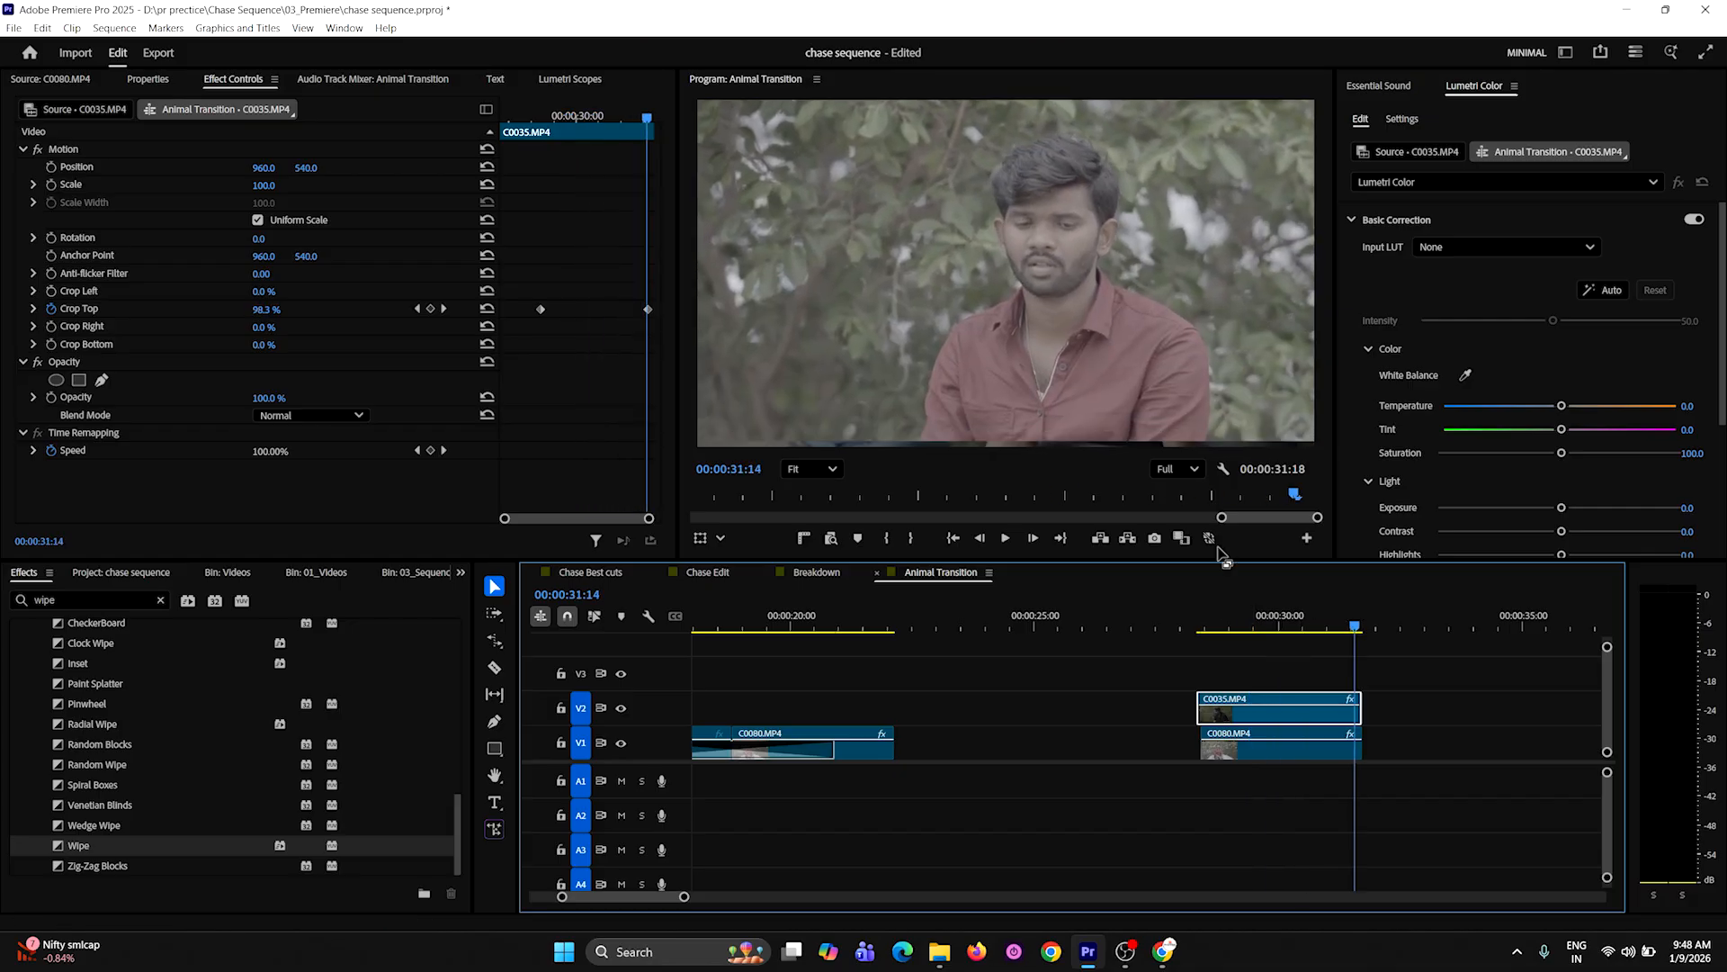
Extend both stacked clips to 00:00:33:06 and move the second Crop Top keyframe of C0035.MP4 to the clip's end
mouse_move(1446, 687)
mouse_down()
mouse_move(1321, 765)
mouse_move(1386, 717)
mouse_move(1446, 717)
mouse_up()
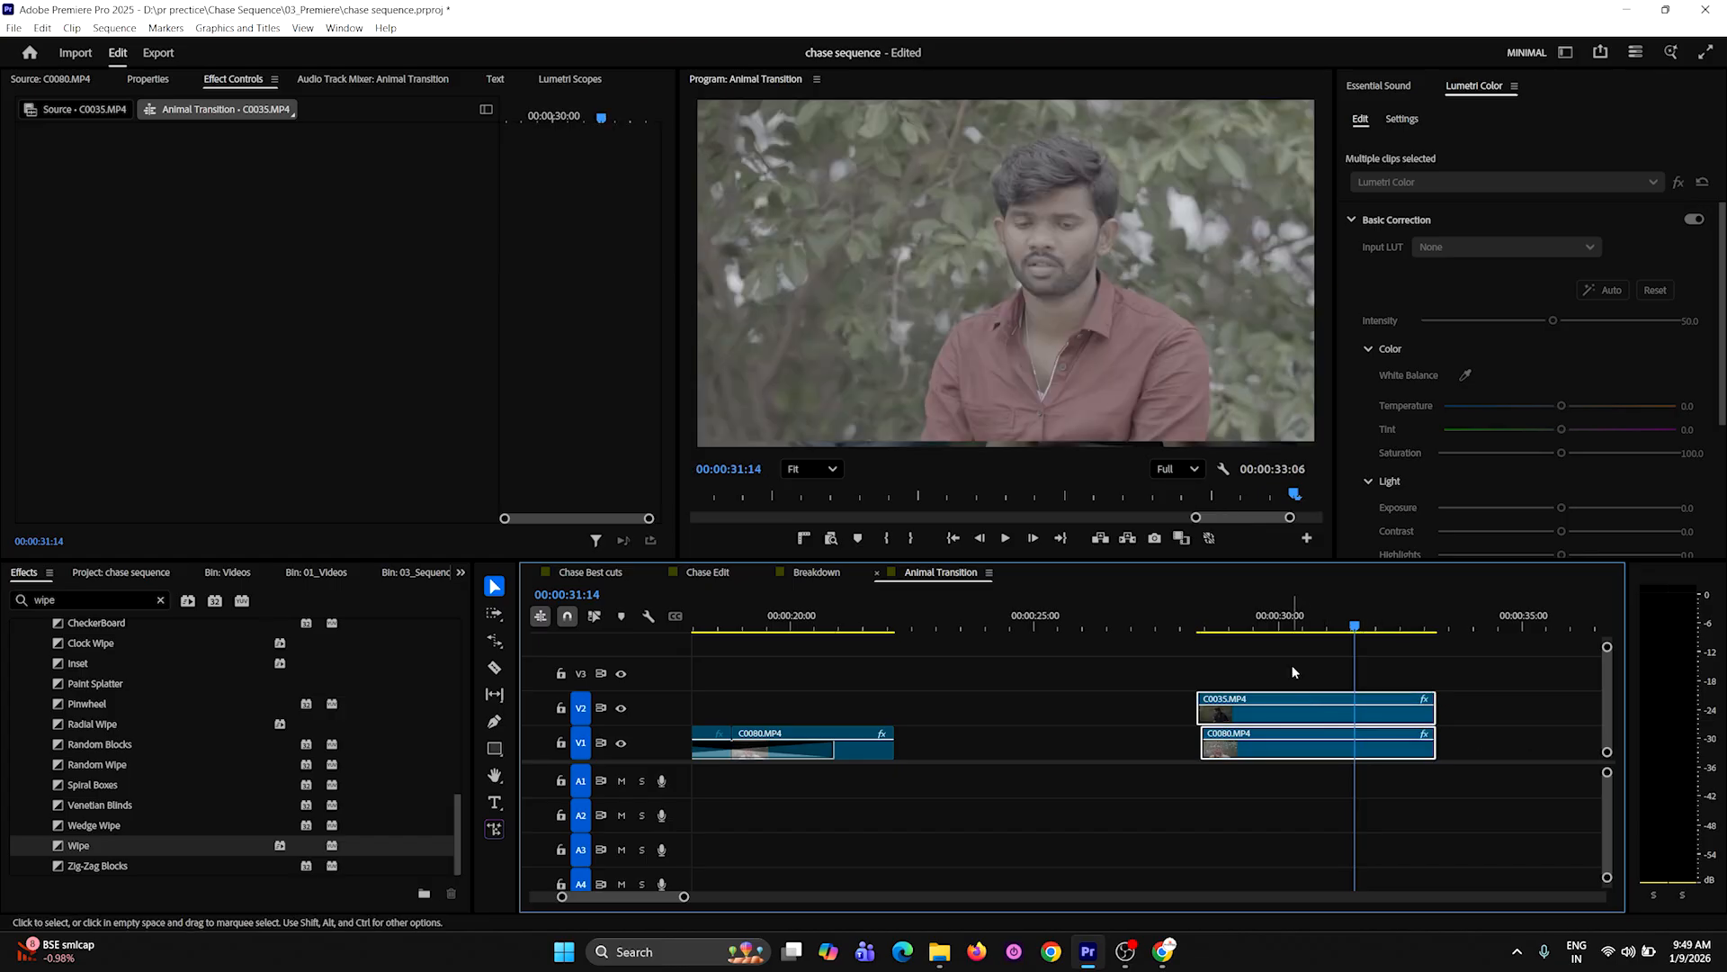
click(1293, 671)
click(1301, 704)
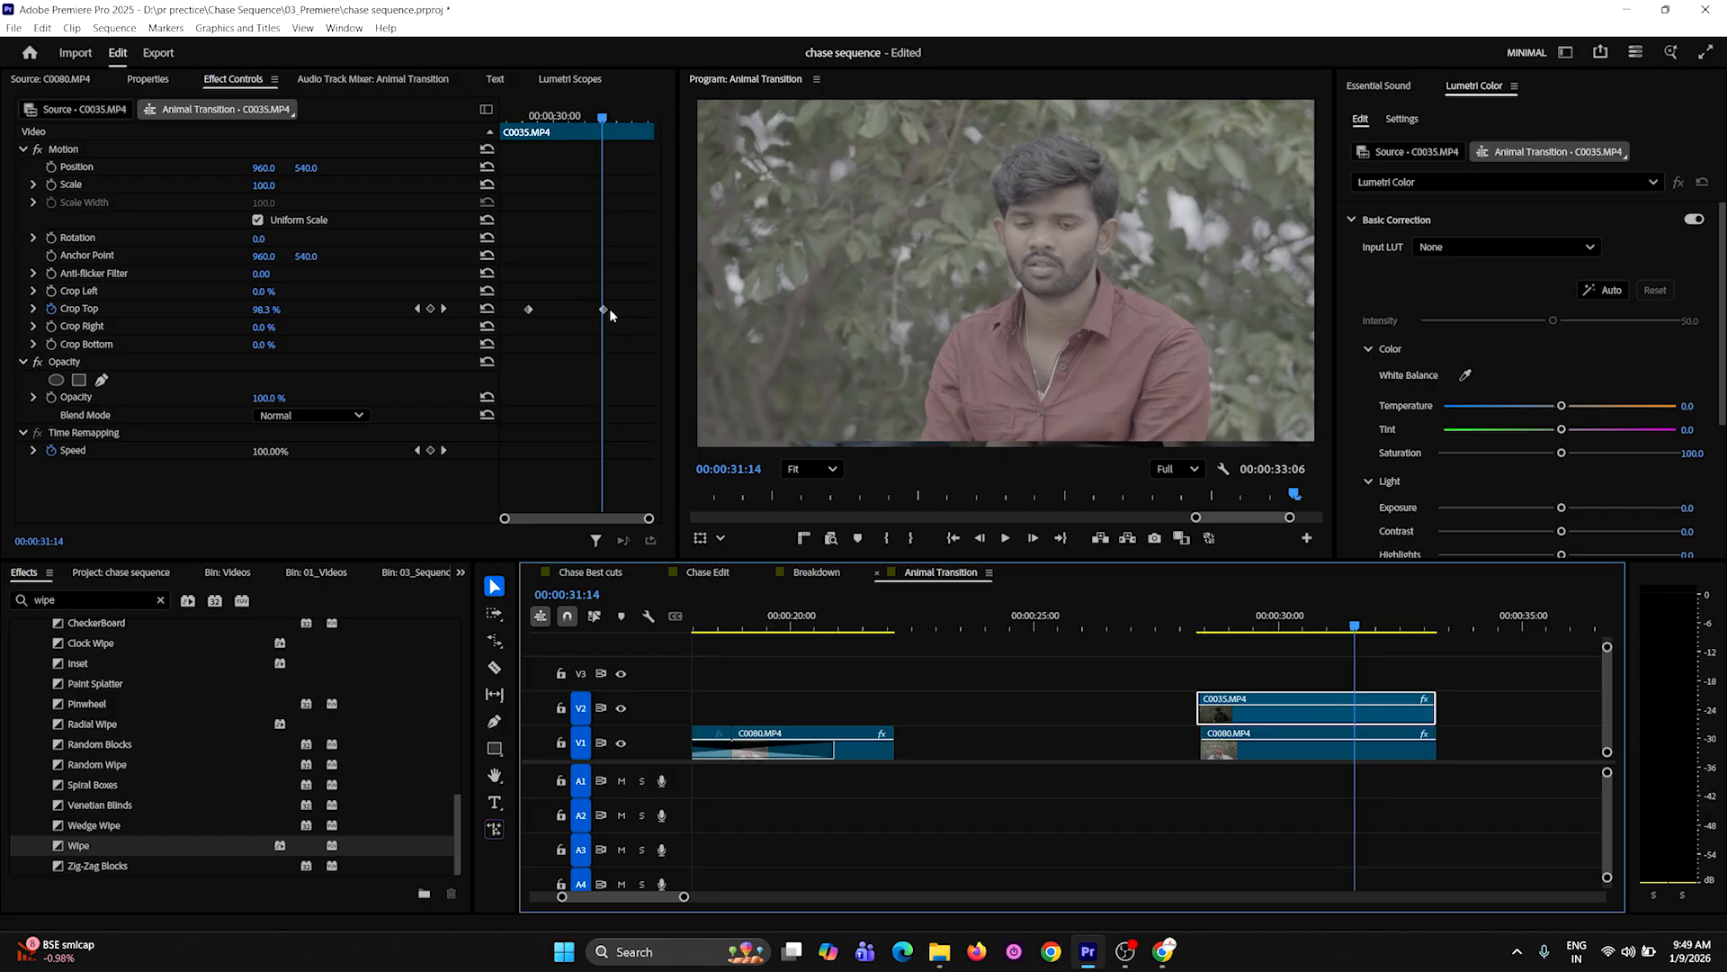
drag(608, 308, 649, 310)
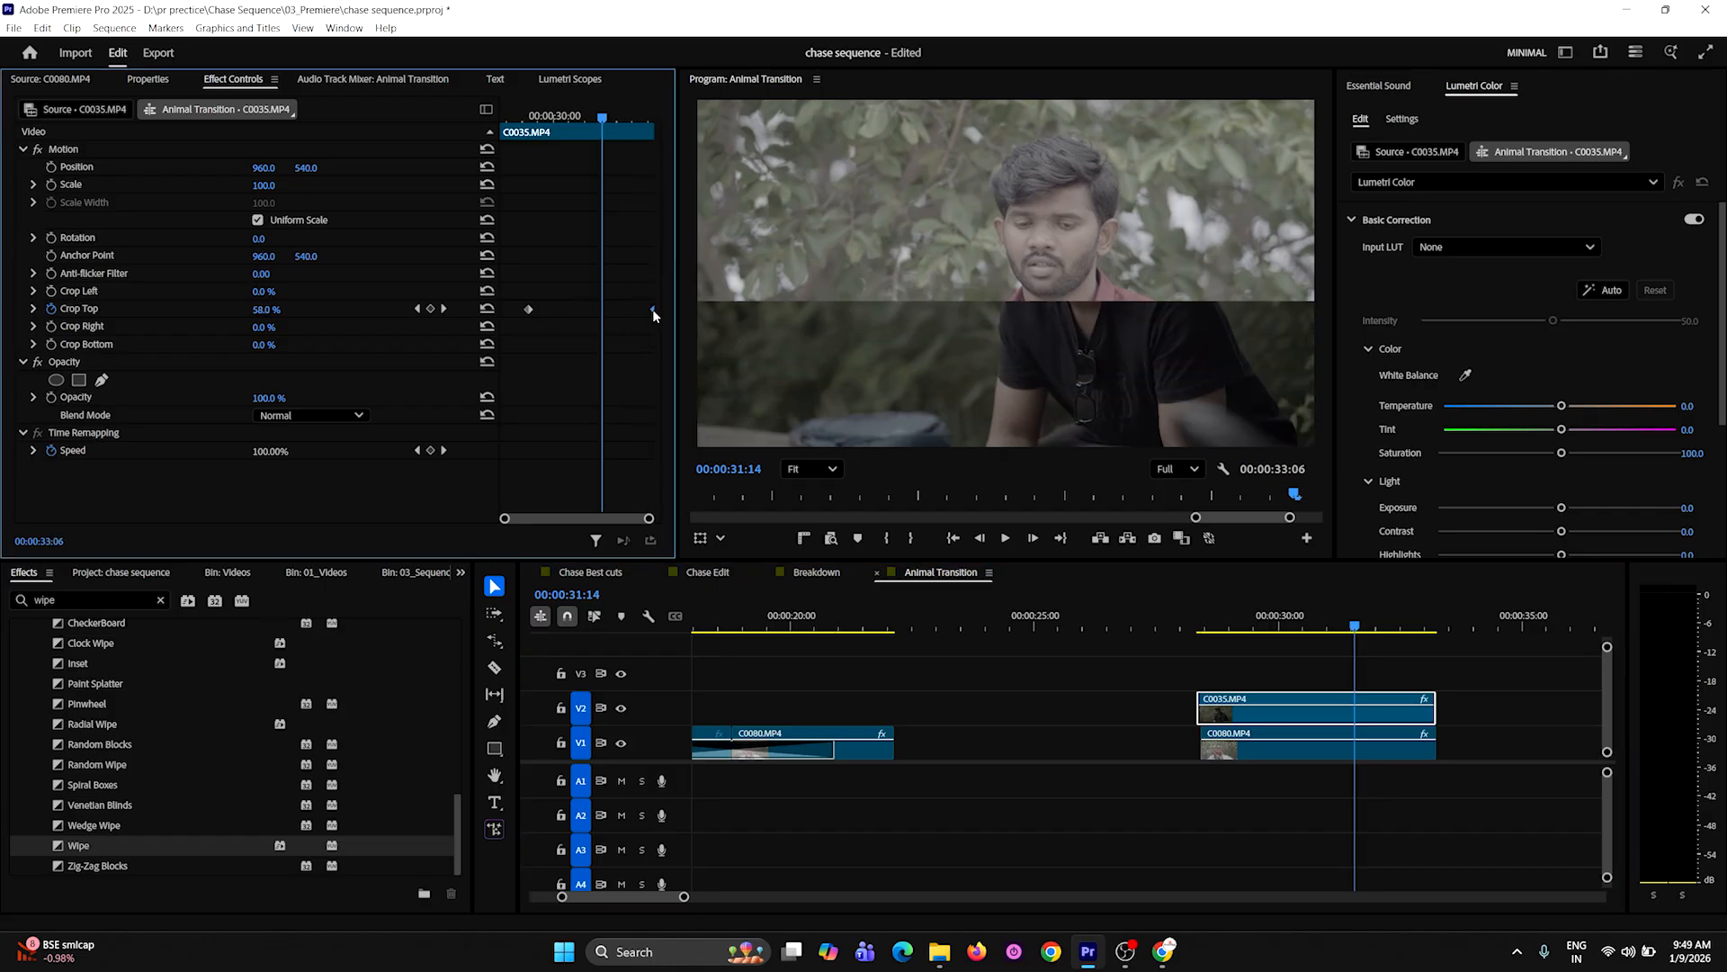
Play back the slowed-down crop reveal from about 00:00:29:11
click(1251, 641)
key(space)
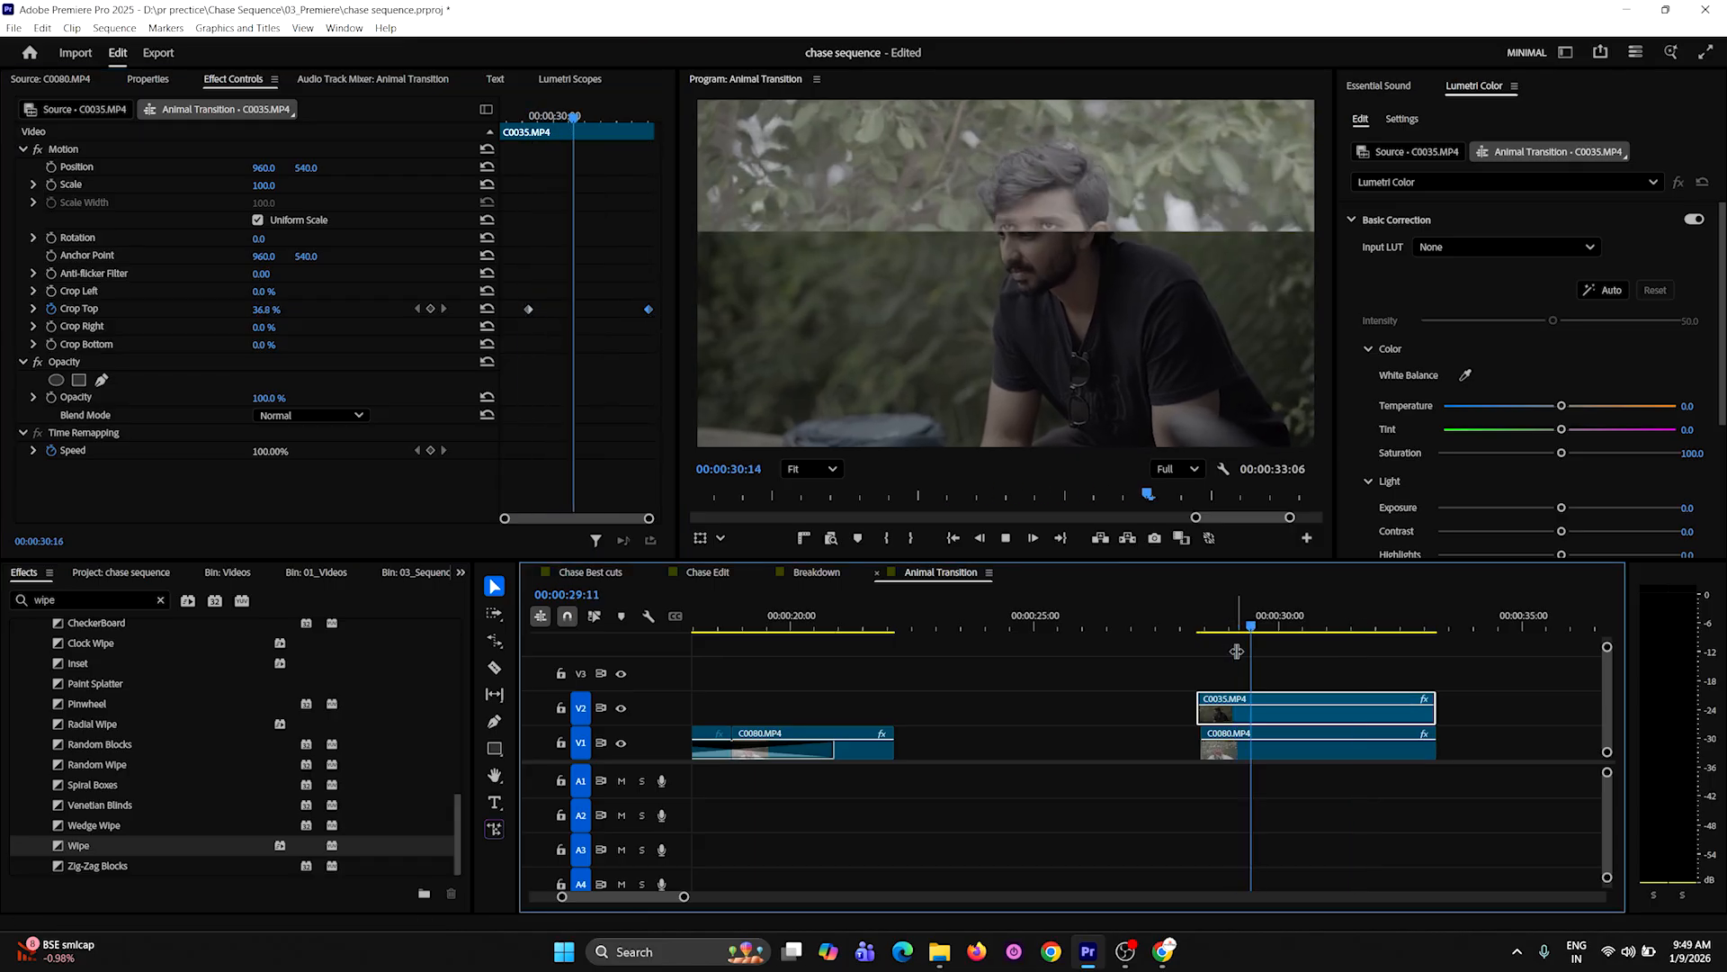
key(space)
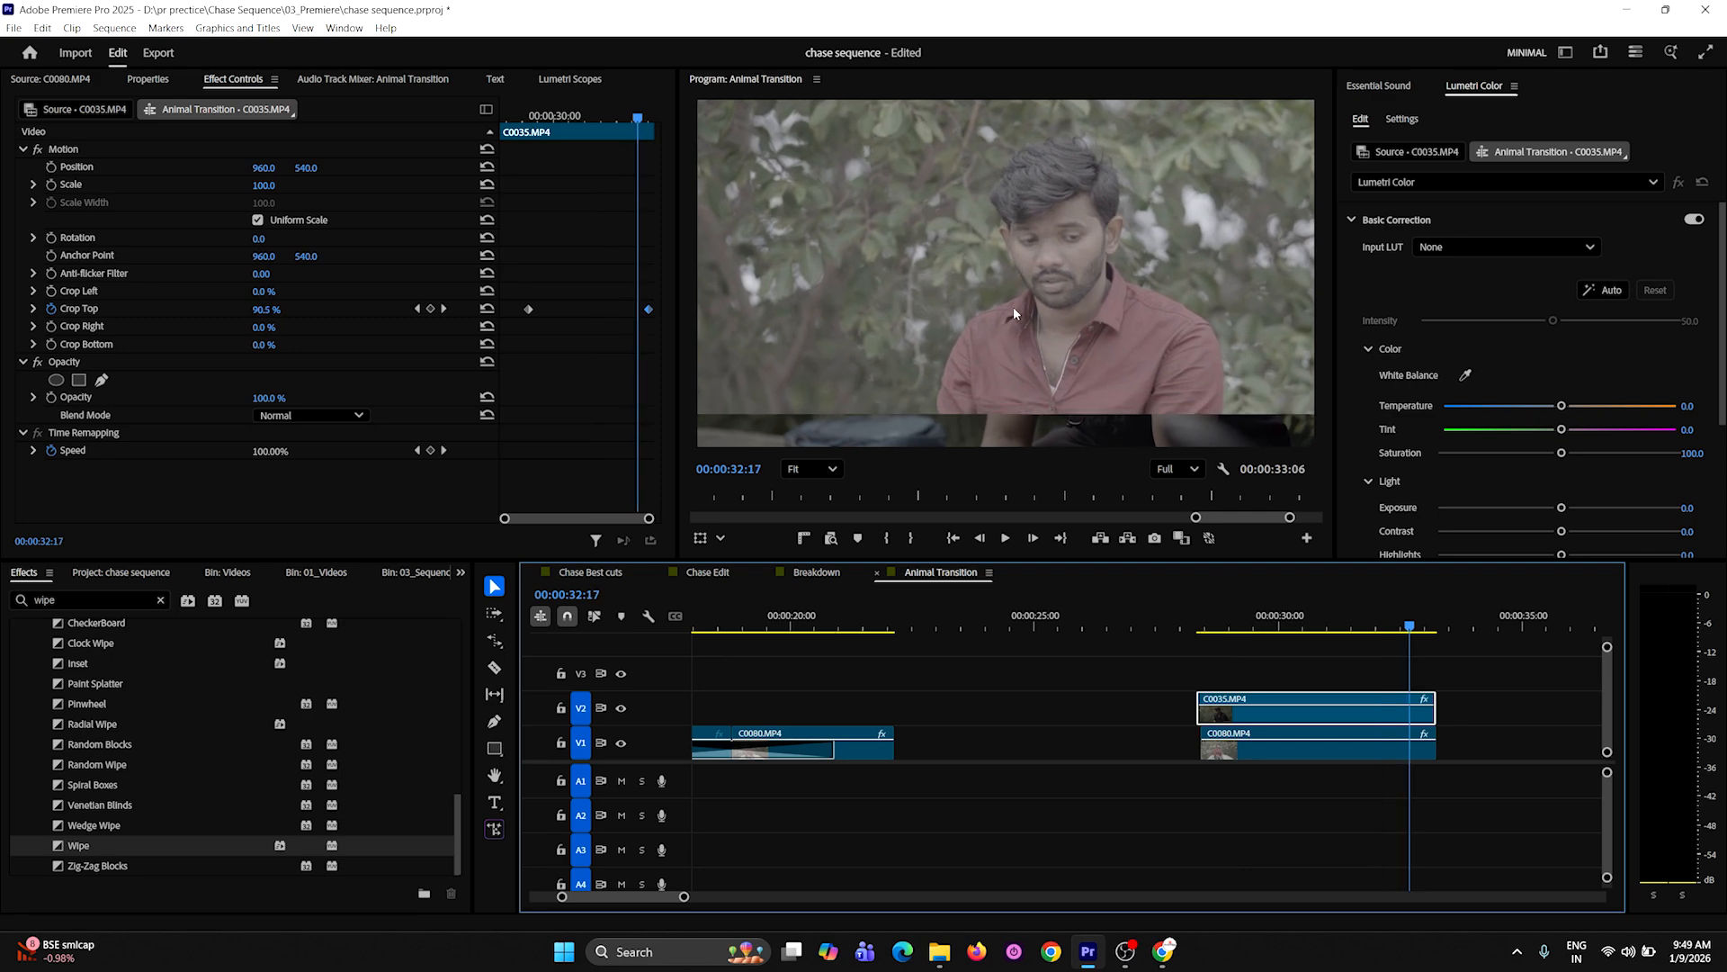
Examine the crop reveal at 00:00:31:23, and switch to Animal on Netflix in Chrome to compare it with the original transition
click(1396, 629)
drag(1394, 629, 1374, 629)
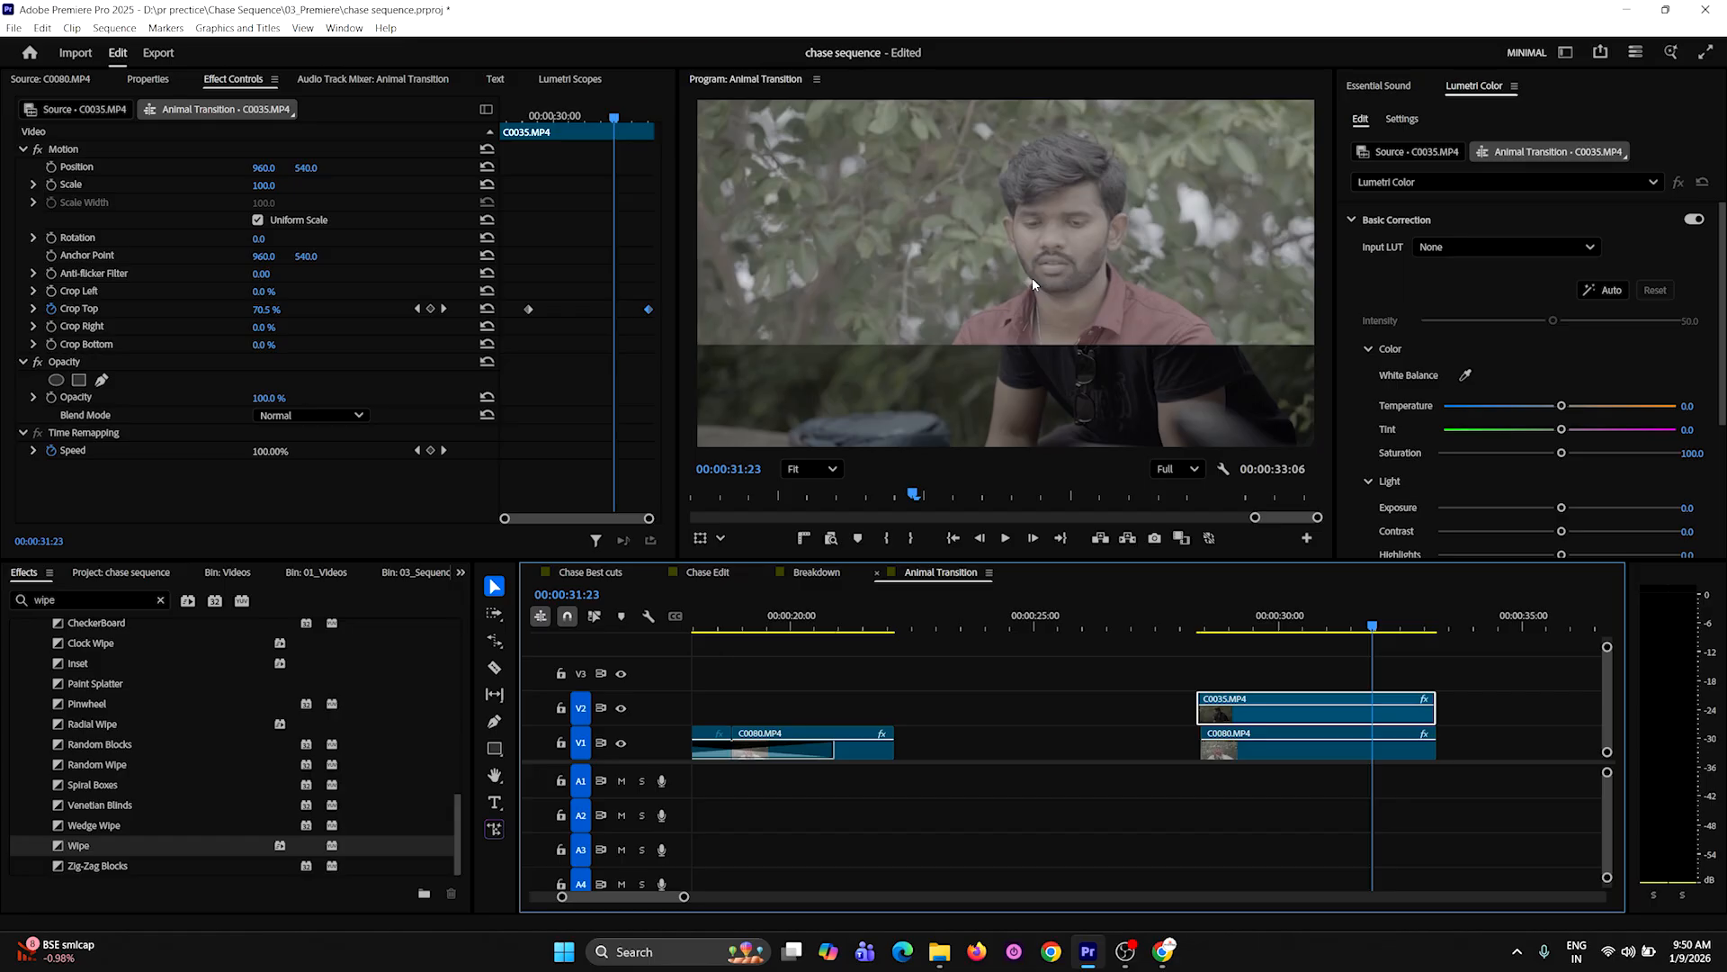
click(1163, 951)
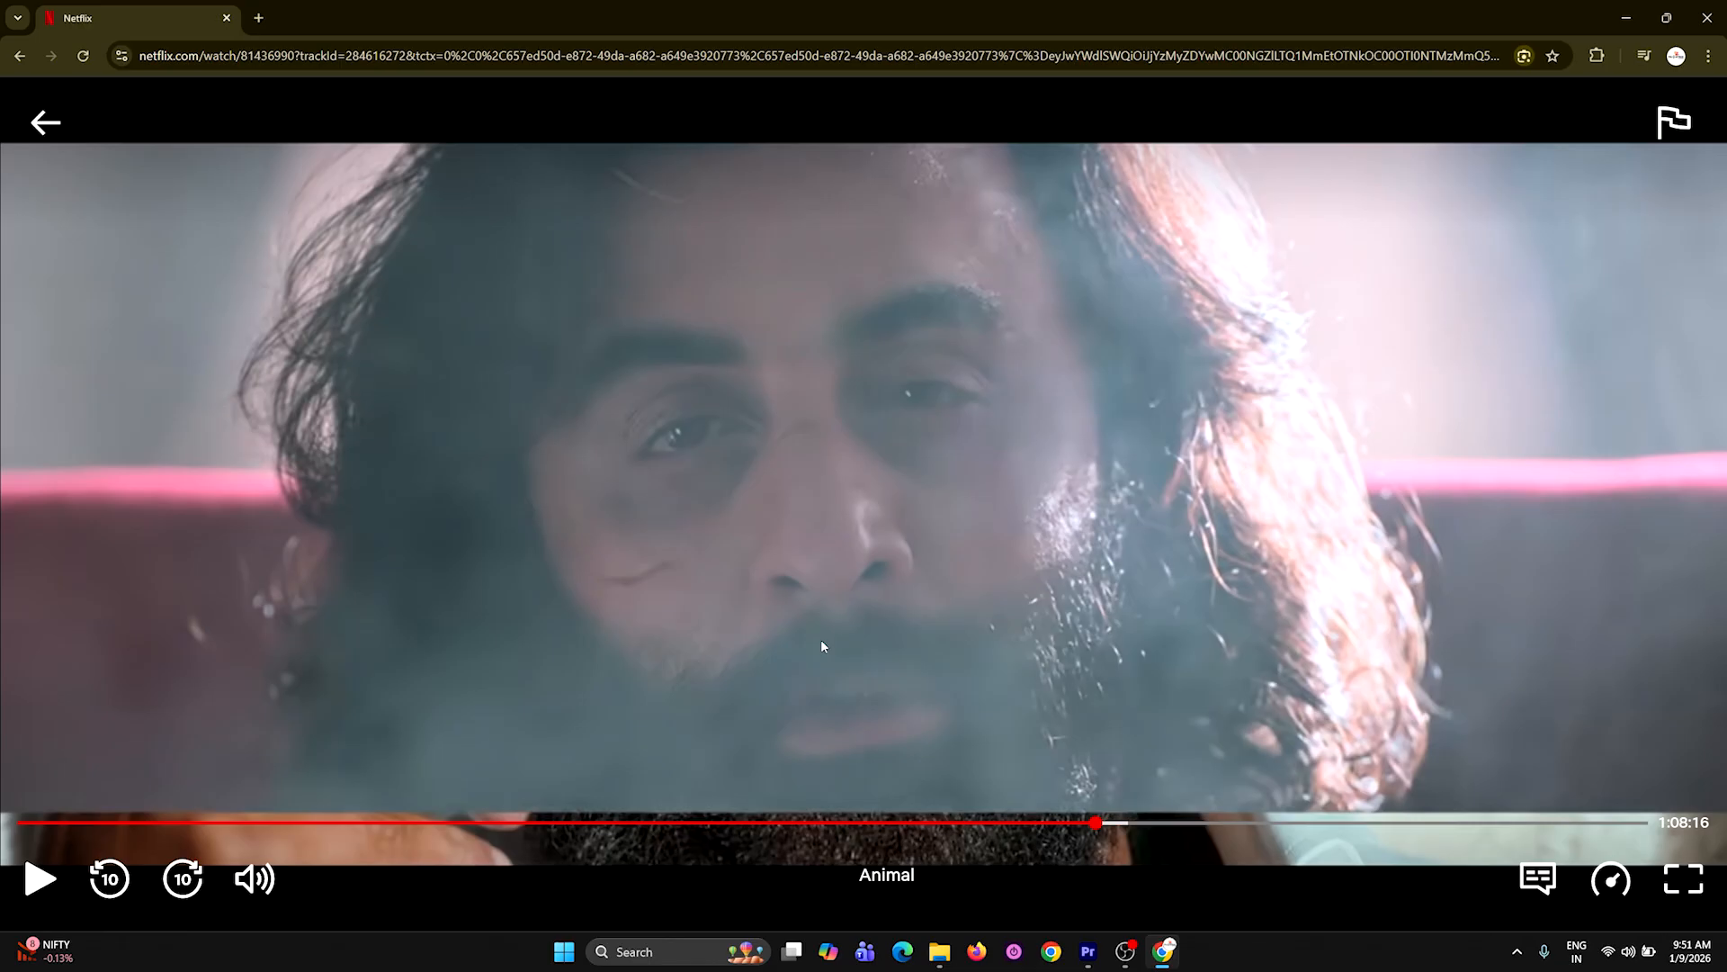